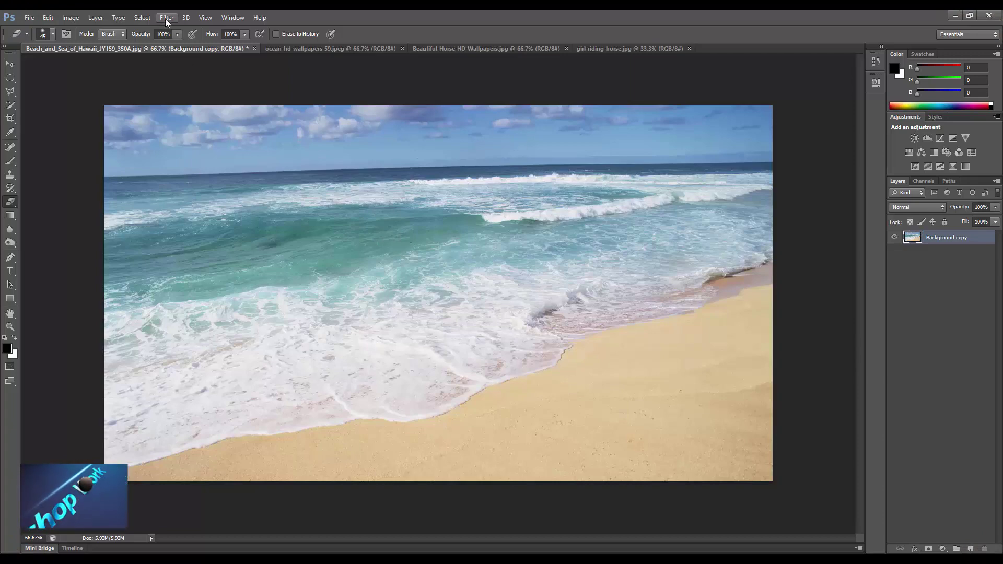
# - Apply a Lens Correction vignette amount of -100 to darken the beach photo's corners
pyautogui.click(165, 18)
pyautogui.click(190, 80)
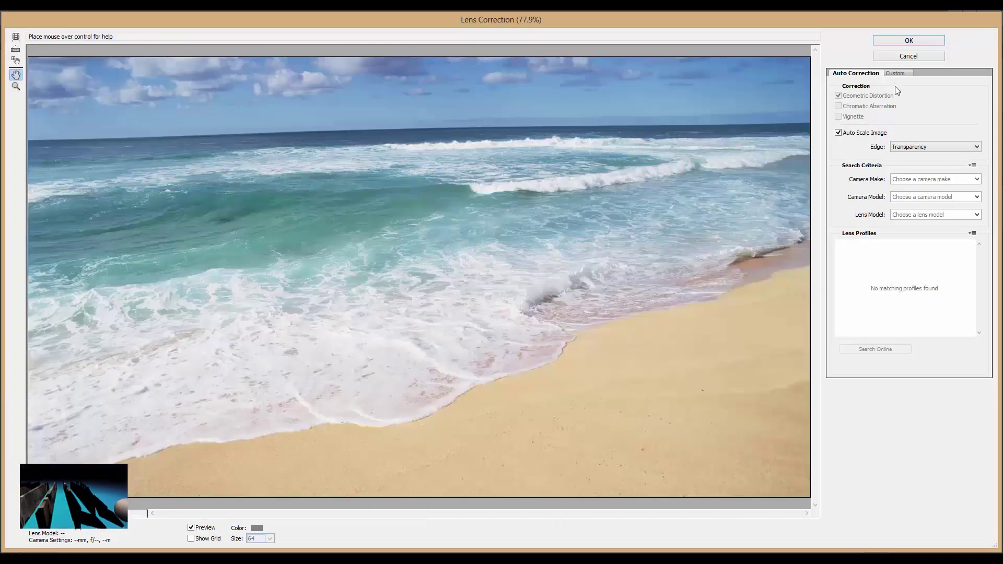
pyautogui.click(895, 73)
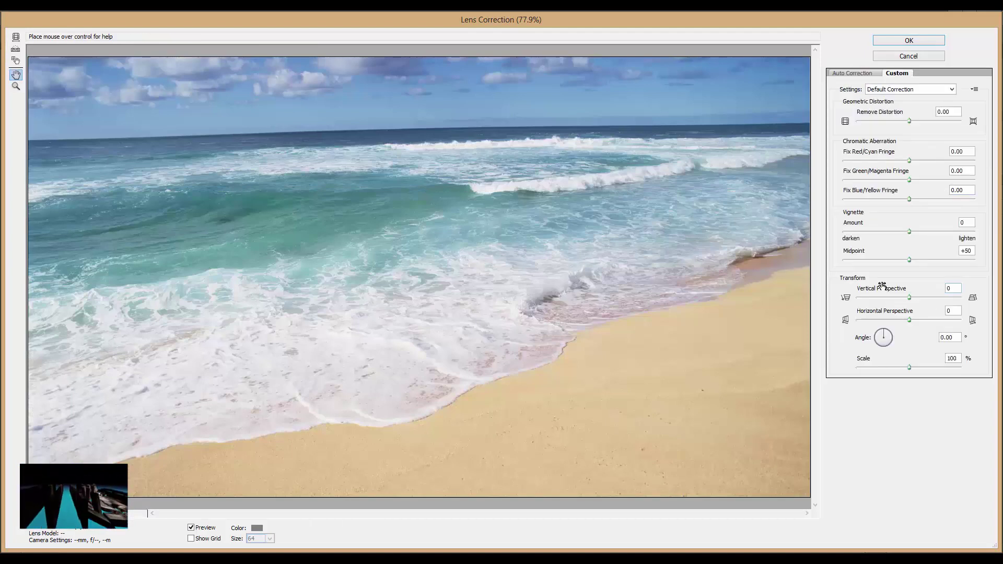
pyautogui.doubleClick(966, 223)
pyautogui.write('-1')
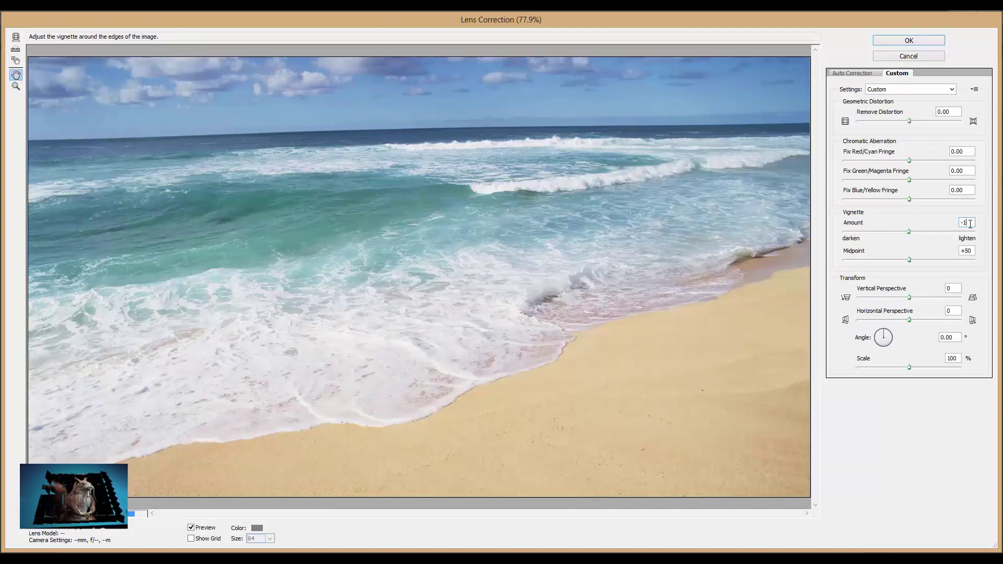
pyautogui.write('00')
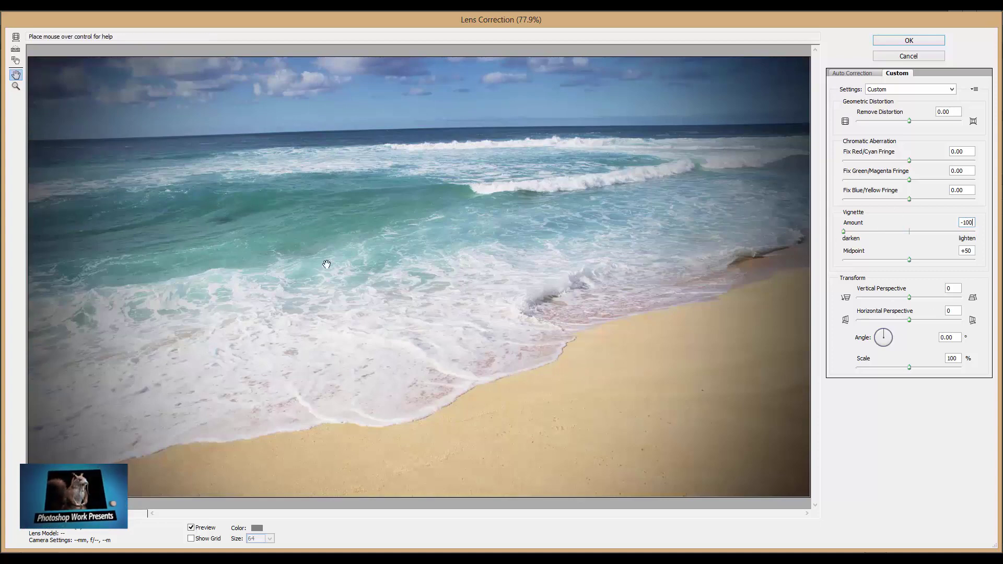
pyautogui.click(917, 40)
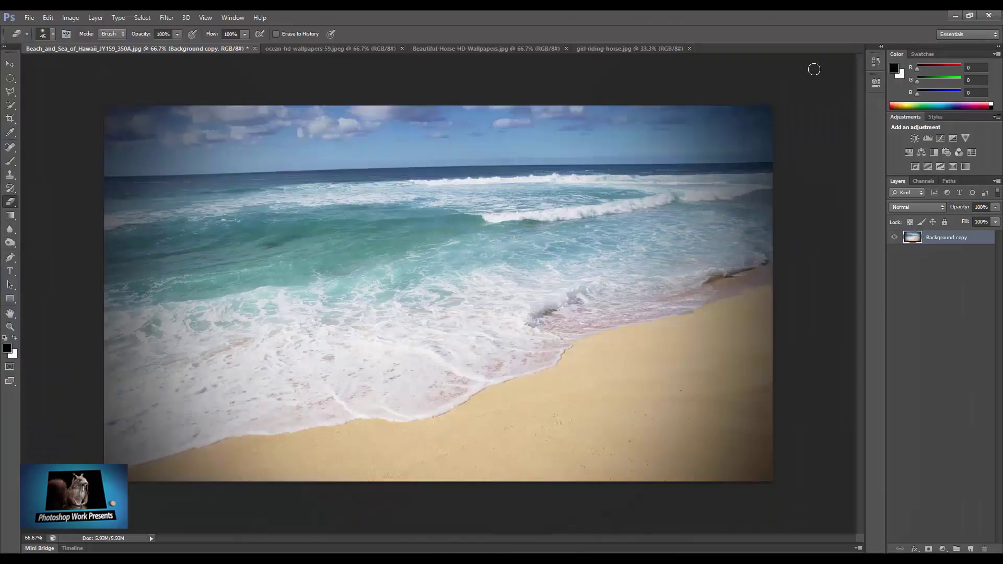
# - Bring up the Beautiful-Horse-HD-Wallpapers running horse photo with the Quick Selection tool ready
pyautogui.click(11, 65)
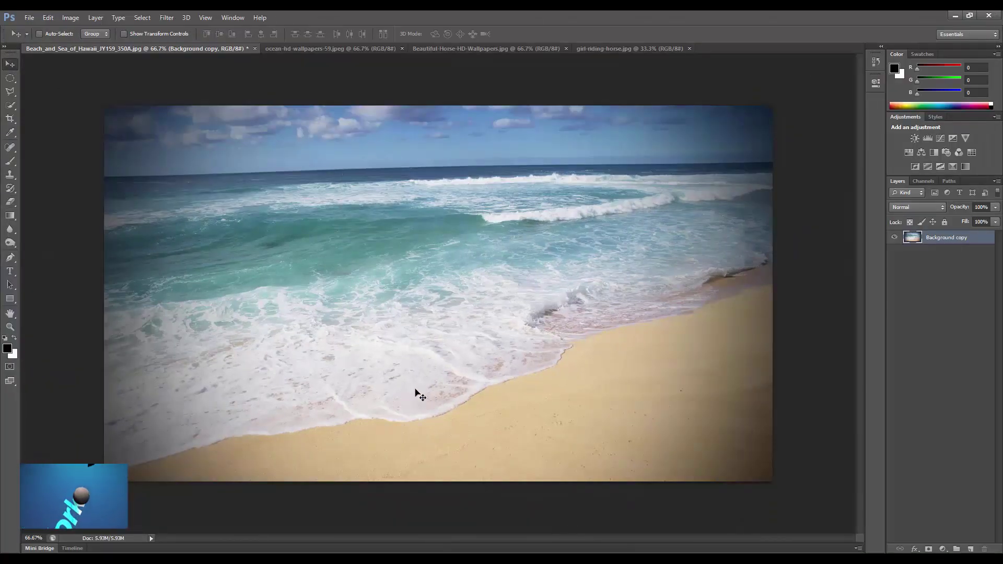
pyautogui.click(306, 48)
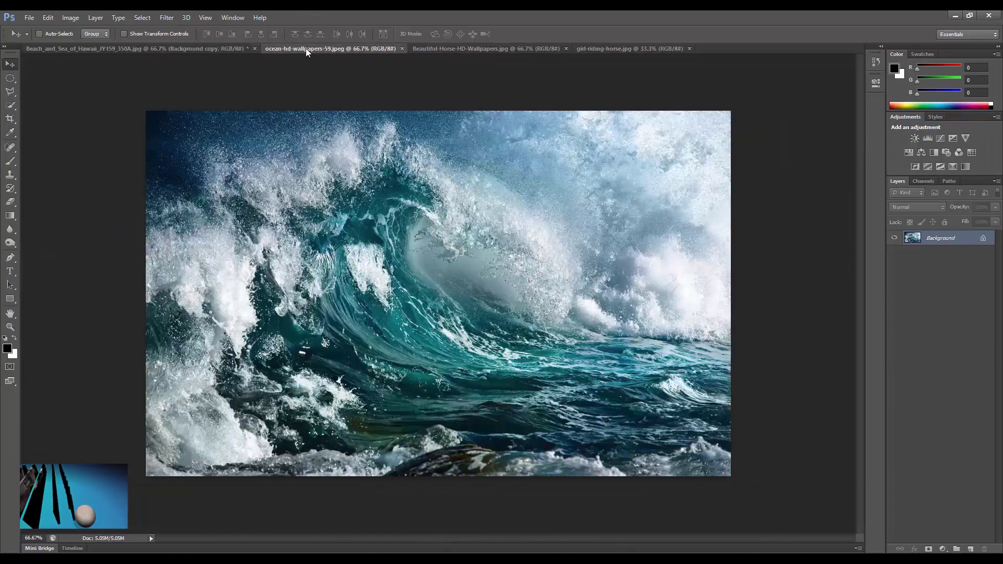
pyautogui.click(448, 48)
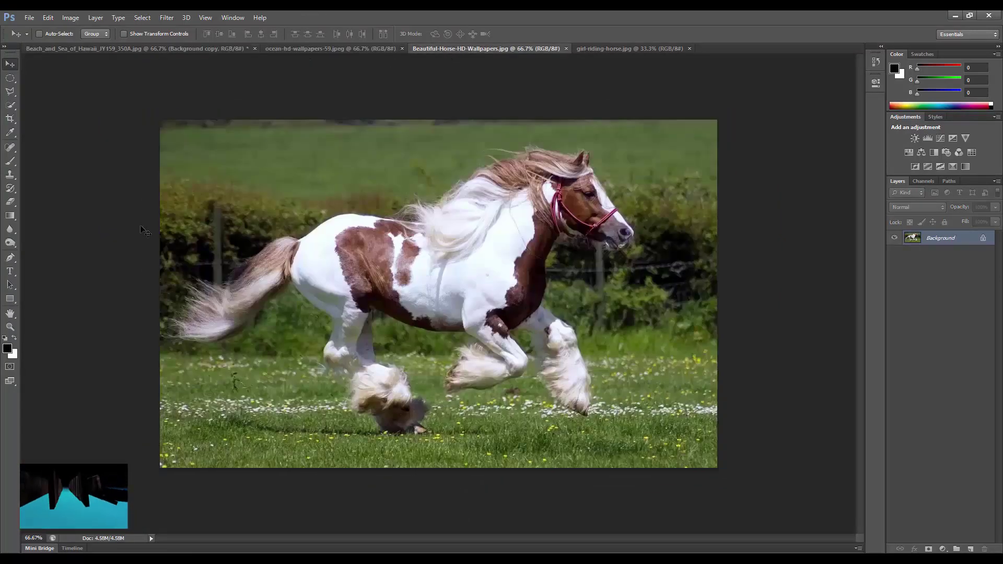
pyautogui.click(10, 105)
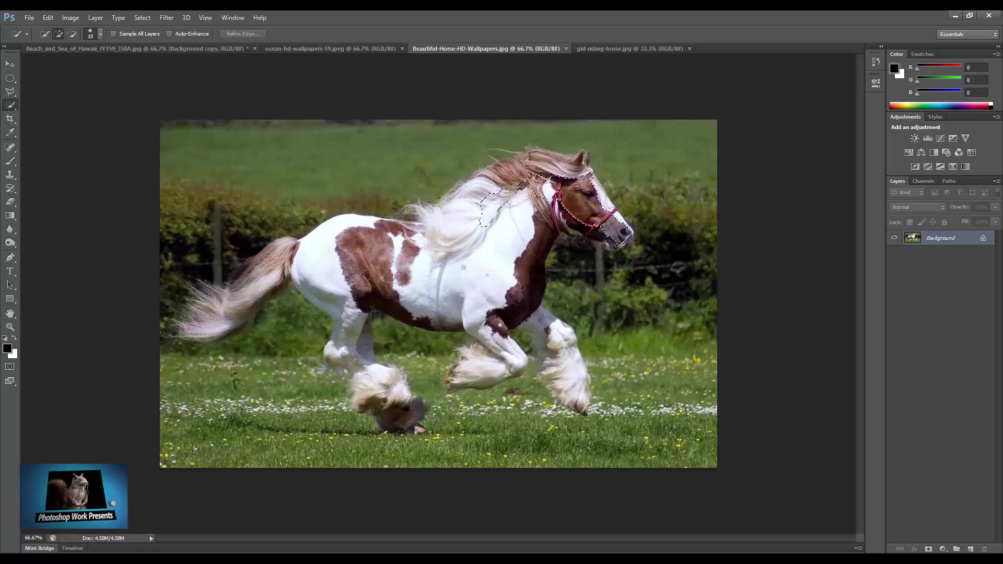
# - Quick-select the horse's body, face blaze, muzzle, neck, chest and mane
pyautogui.moveTo(463, 267); pyautogui.dragTo(535, 276)
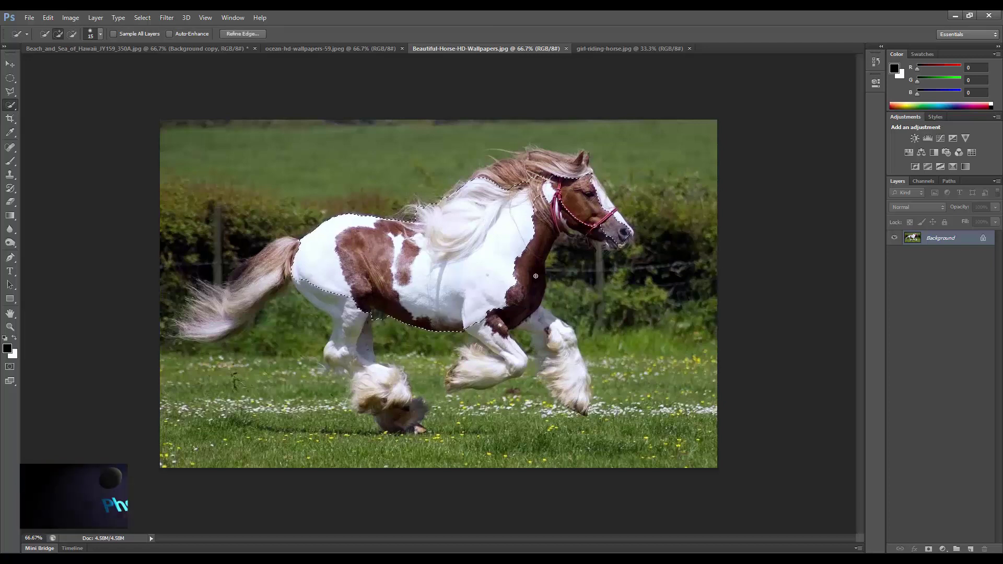
pyautogui.click(607, 203)
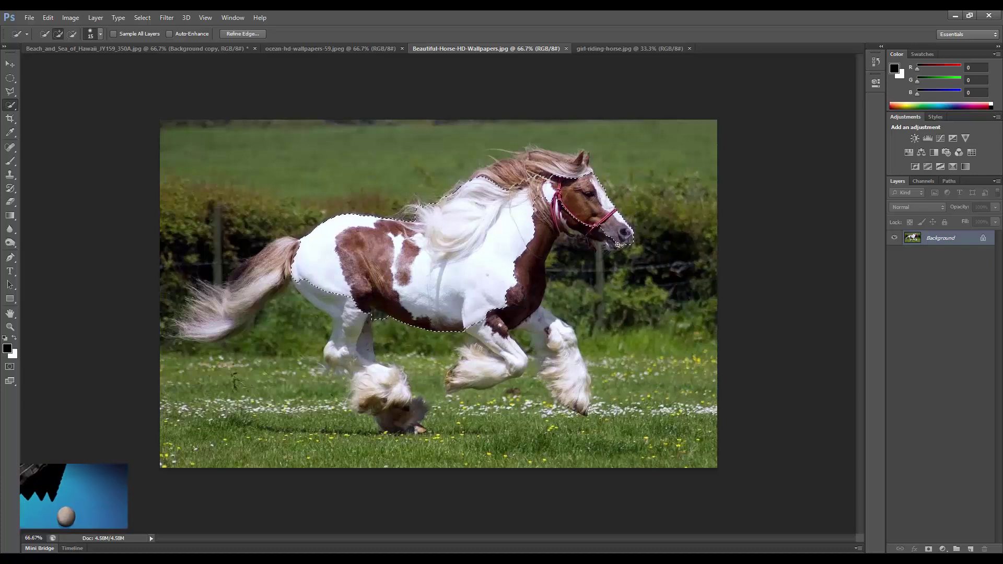
pyautogui.moveTo(618, 244); pyautogui.dragTo(605, 242)
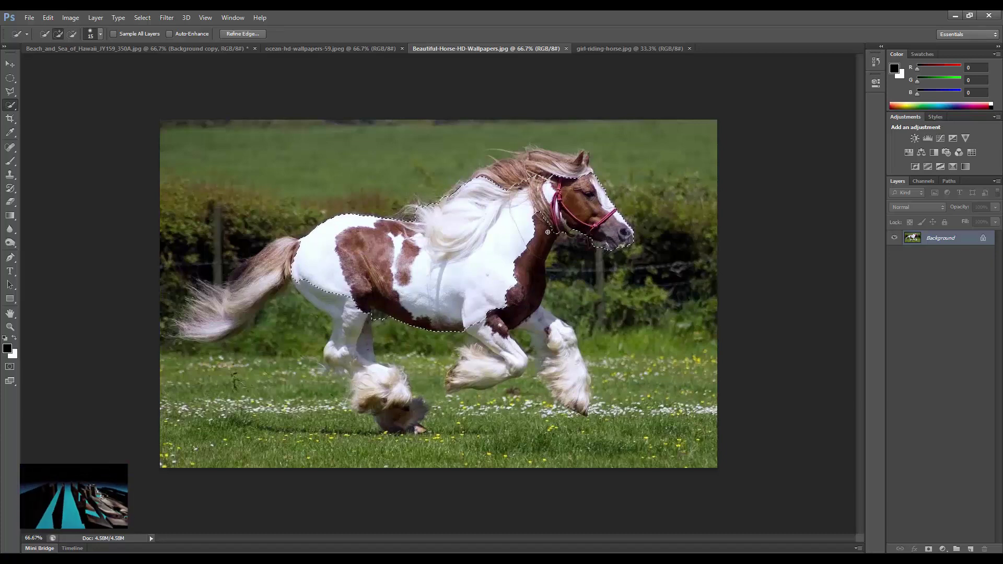
pyautogui.moveTo(556, 230); pyautogui.dragTo(520, 297)
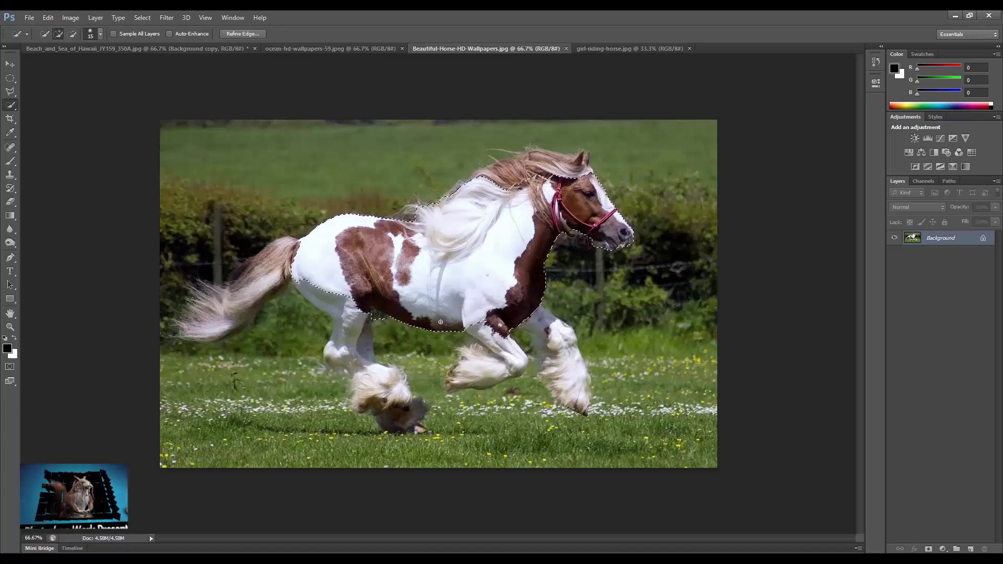
pyautogui.moveTo(485, 193); pyautogui.dragTo(536, 157)
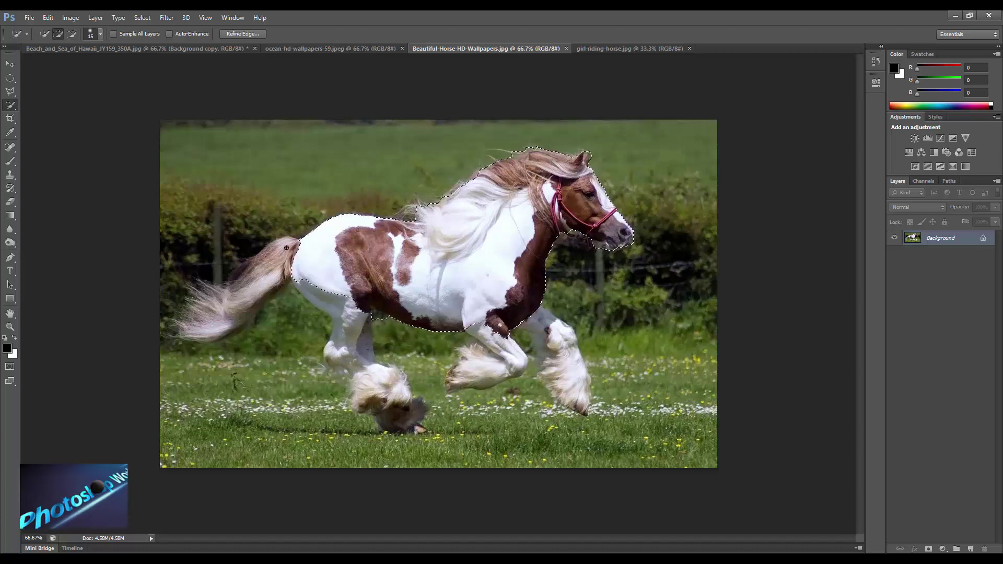
# - Add the tail, belly and hind leg, Alt-subtracting stray grass and background
pyautogui.moveTo(286, 248); pyautogui.dragTo(221, 314)
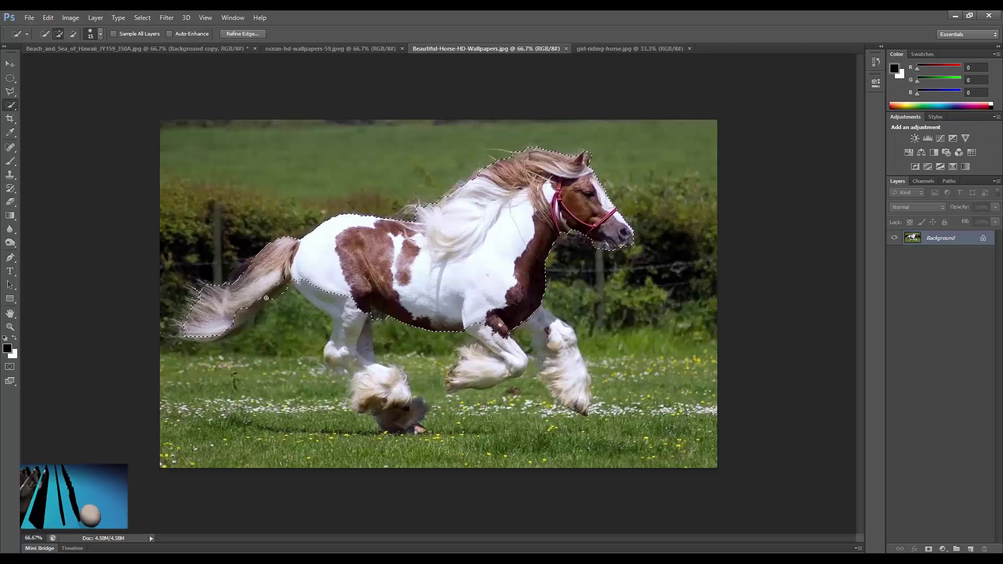
pyautogui.moveTo(266, 298); pyautogui.dragTo(185, 337)
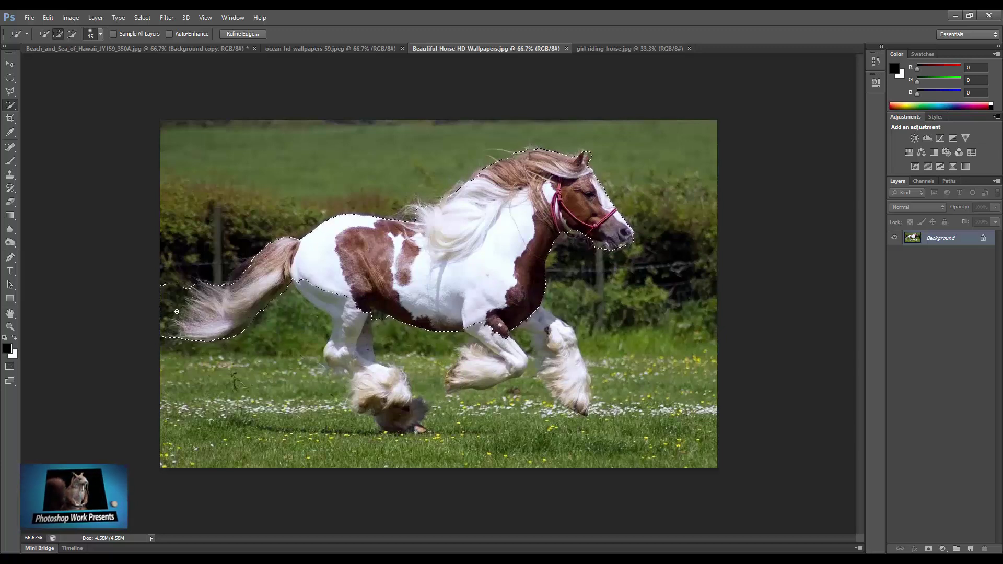
pyautogui.moveTo(168, 290); pyautogui.dragTo(181, 309)
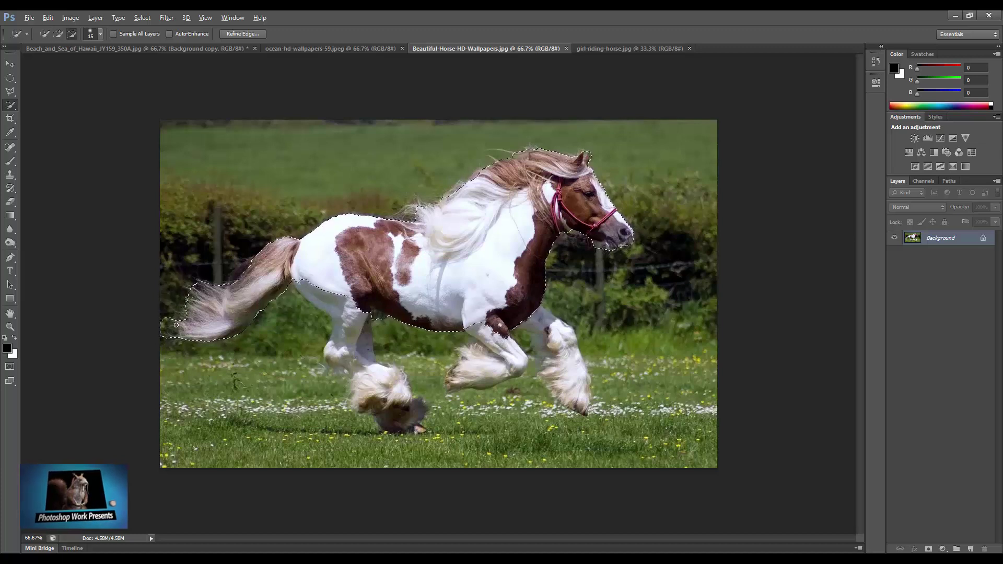
pyautogui.press('alt')
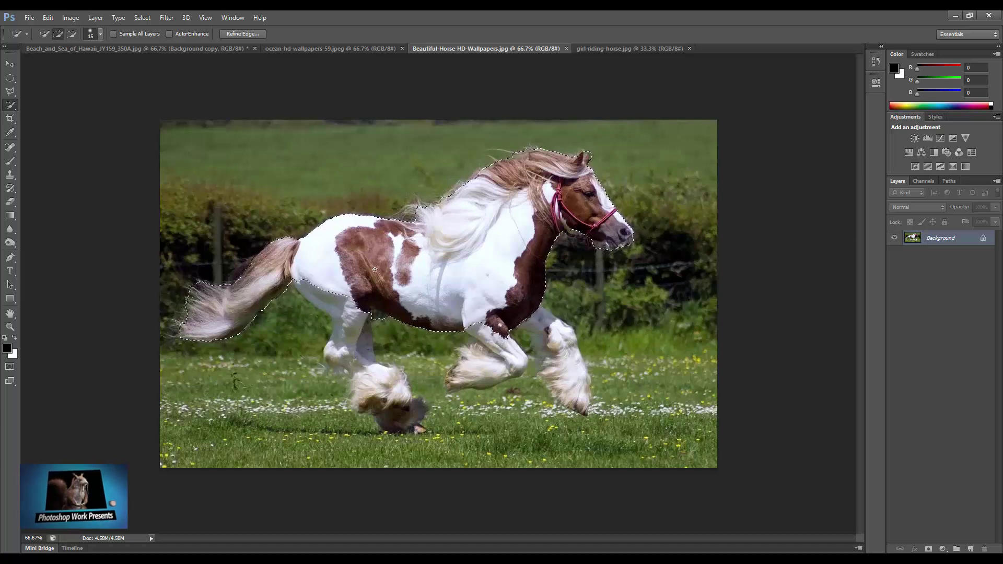
pyautogui.moveTo(312, 295); pyautogui.dragTo(331, 316)
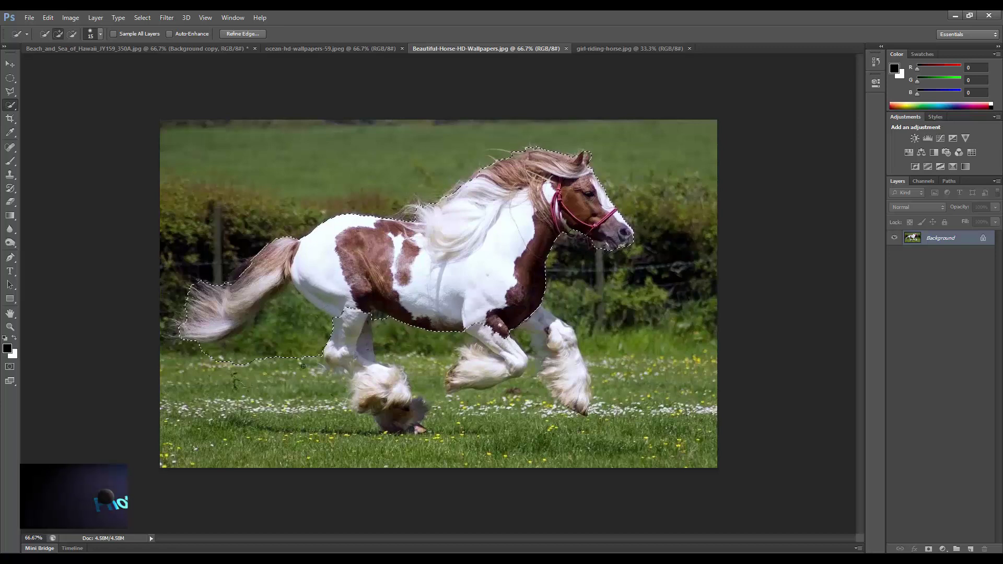
pyautogui.moveTo(238, 359)
pyautogui.mouseDown()
pyautogui.moveTo(254, 334)
pyautogui.moveTo(336, 336)
pyautogui.moveTo(345, 351)
pyautogui.mouseUp()
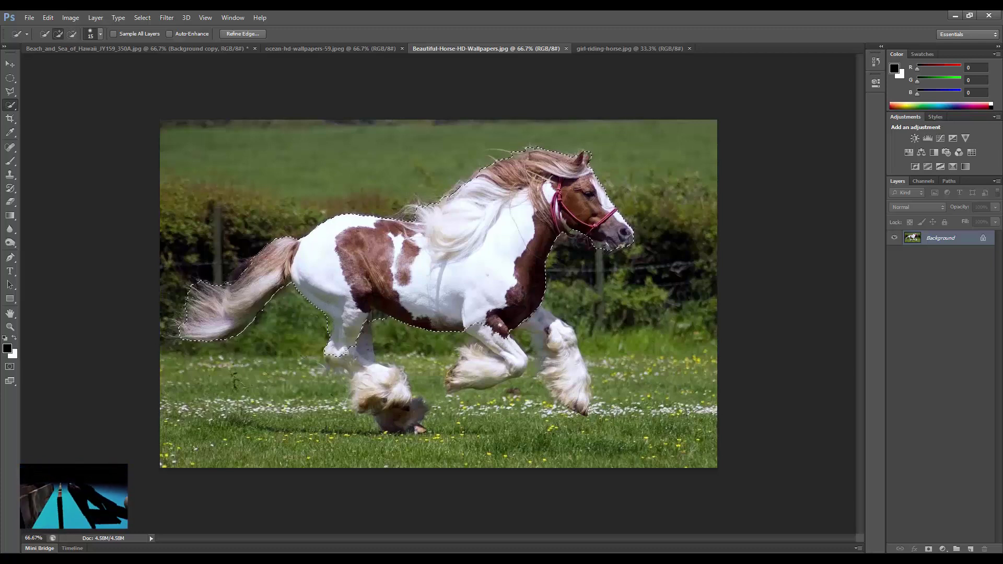
pyautogui.press('alt')
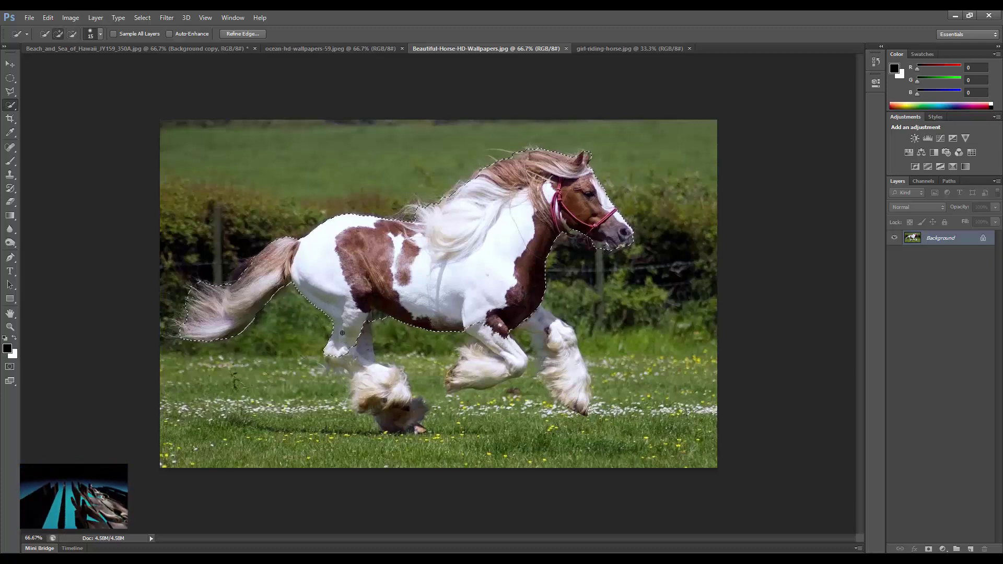
pyautogui.moveTo(329, 326)
pyautogui.mouseDown()
pyautogui.moveTo(369, 380)
pyautogui.moveTo(366, 406)
pyautogui.moveTo(431, 412)
pyautogui.mouseUp()
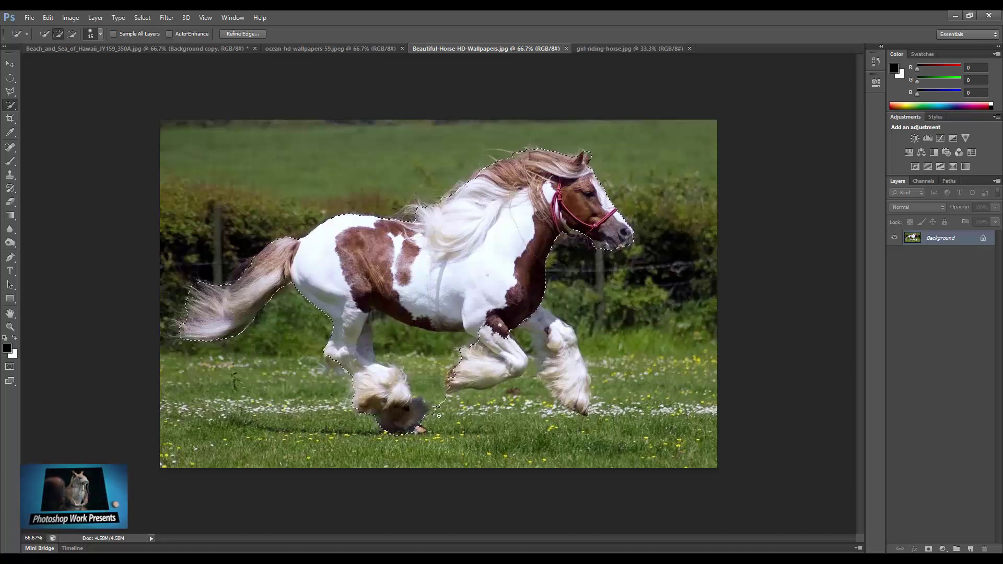
pyautogui.press('alt')
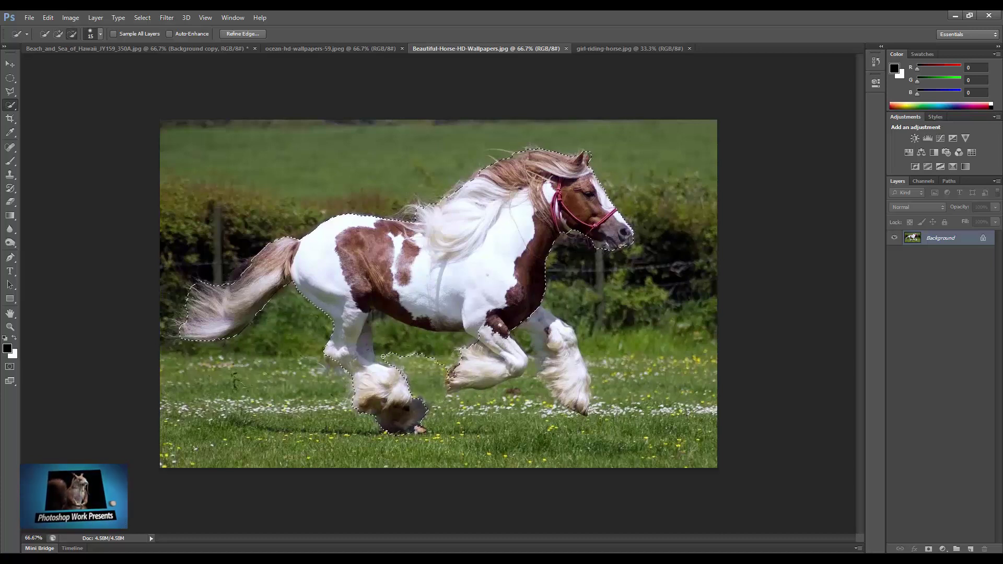
# - Add the front hoof and far leg, remove gaps between legs, then view as Quick Mask
pyautogui.moveTo(375, 351); pyautogui.dragTo(374, 321)
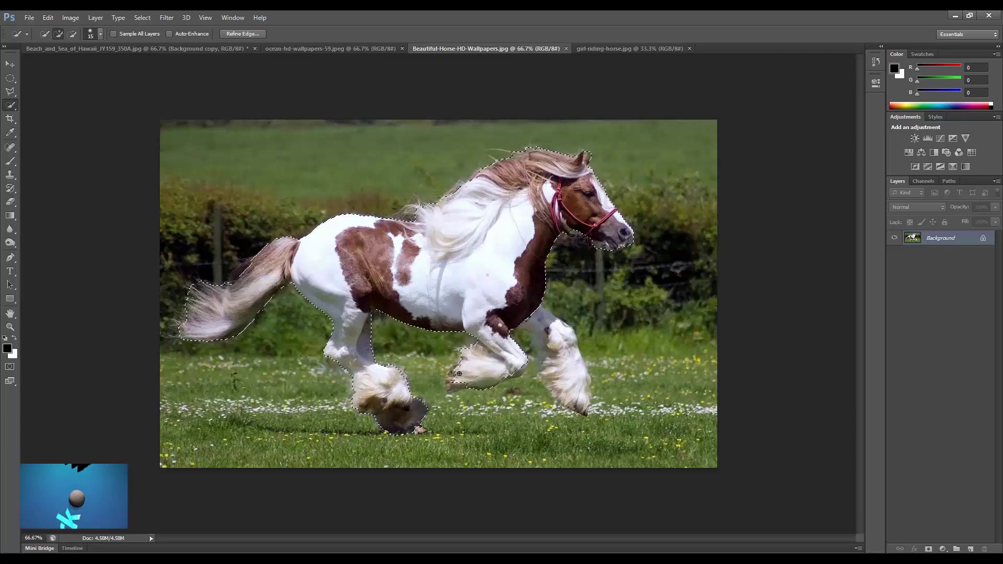
pyautogui.moveTo(499, 381); pyautogui.dragTo(467, 356)
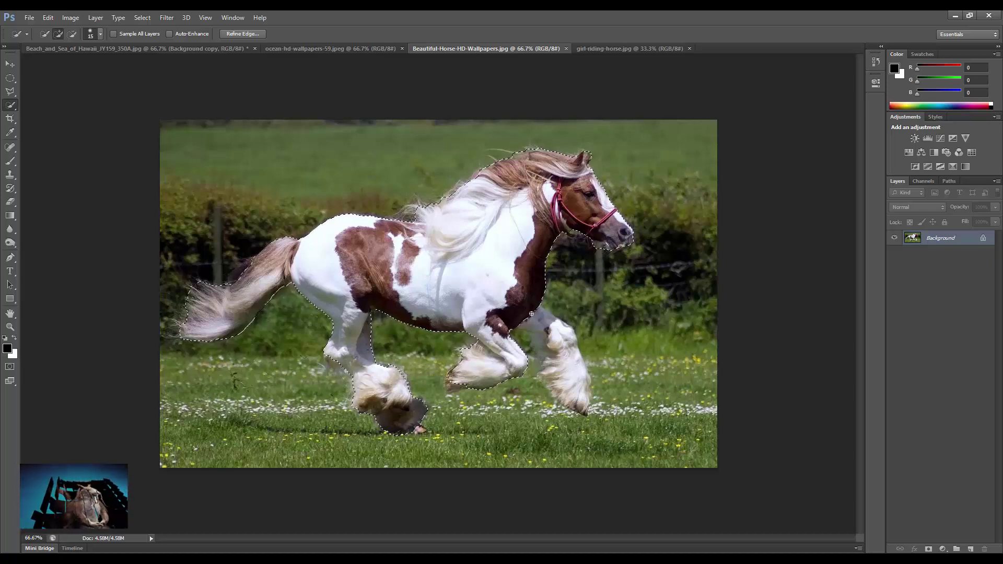
pyautogui.moveTo(532, 314); pyautogui.dragTo(550, 335)
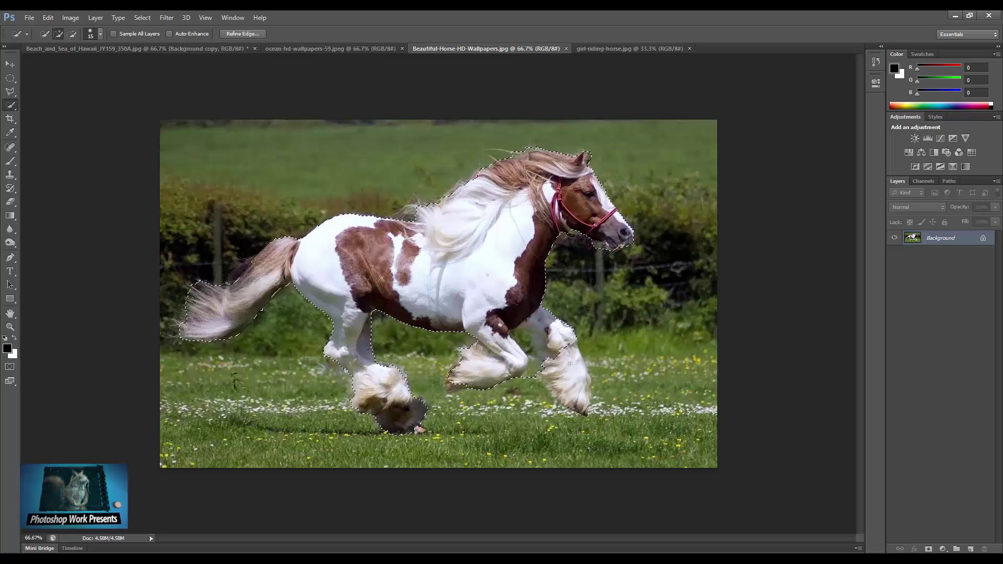
pyautogui.press('alt')
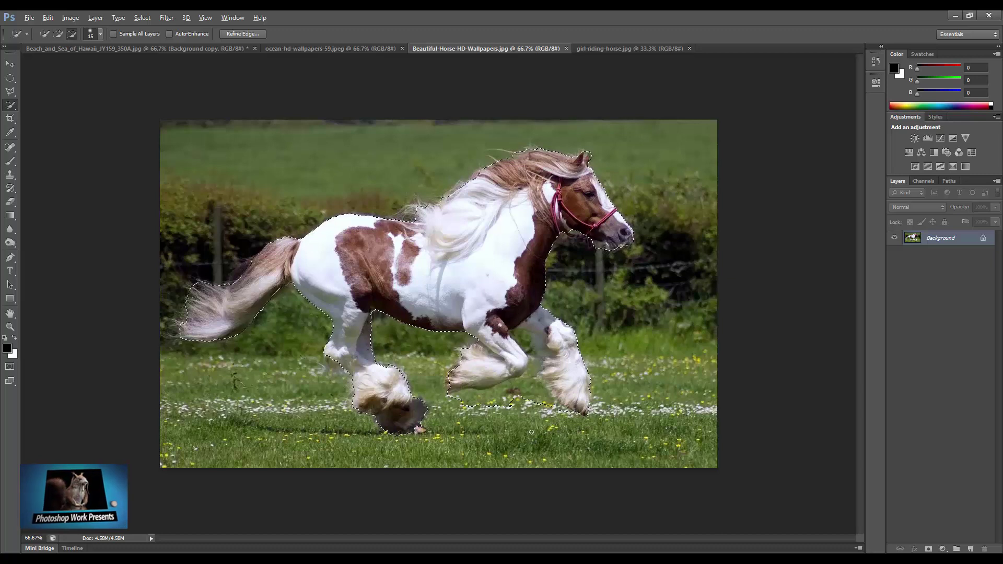
pyautogui.moveTo(522, 333); pyautogui.dragTo(530, 380)
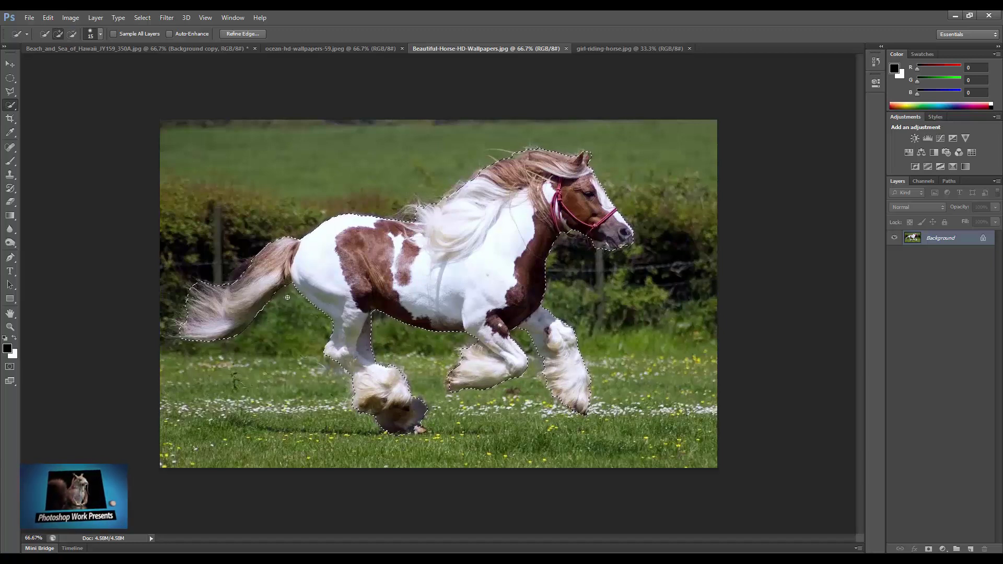
pyautogui.press('q')
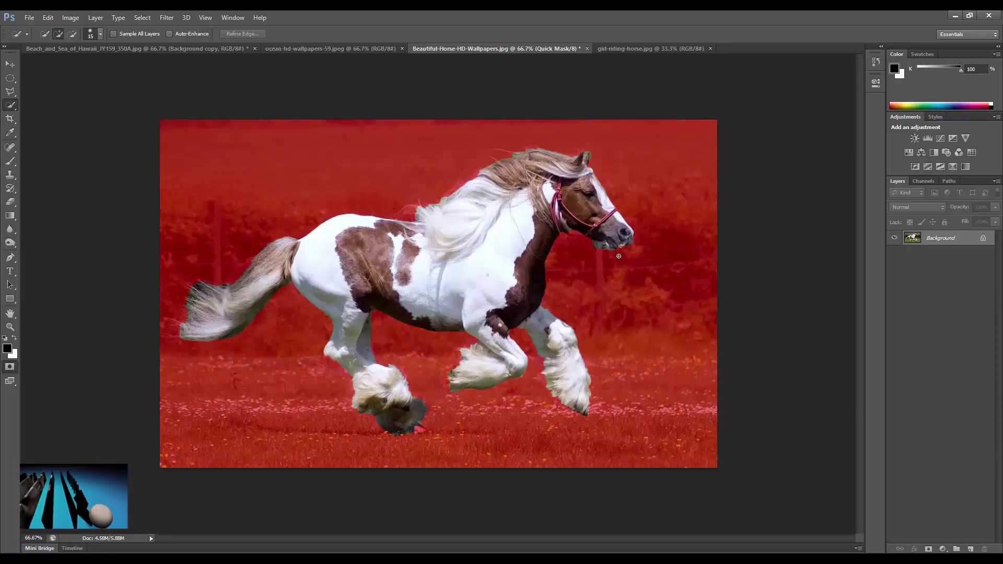
# - Exit Quick Mask and subtract stray background areas from the horse selection using Alt
pyautogui.press('q')
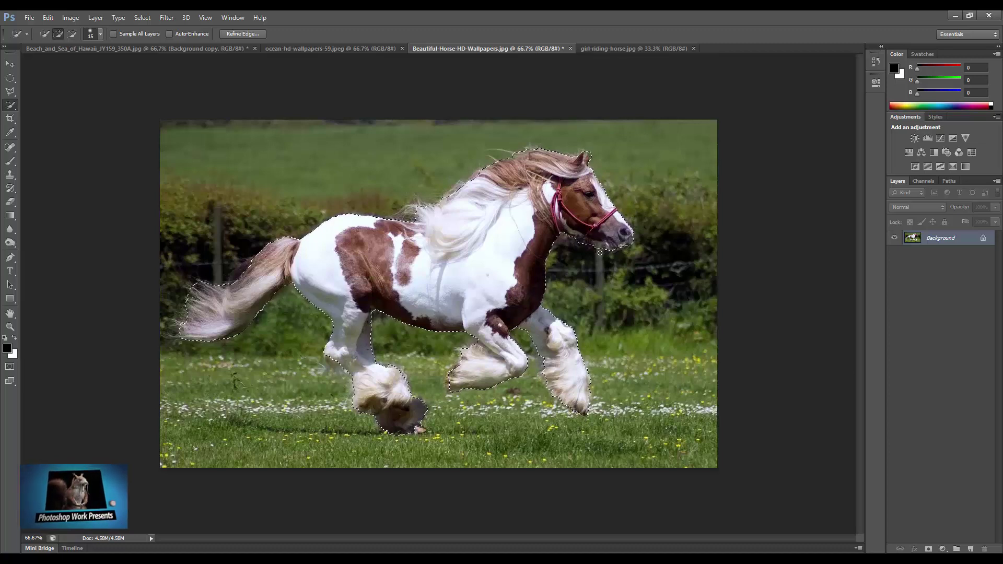
pyautogui.press('alt')
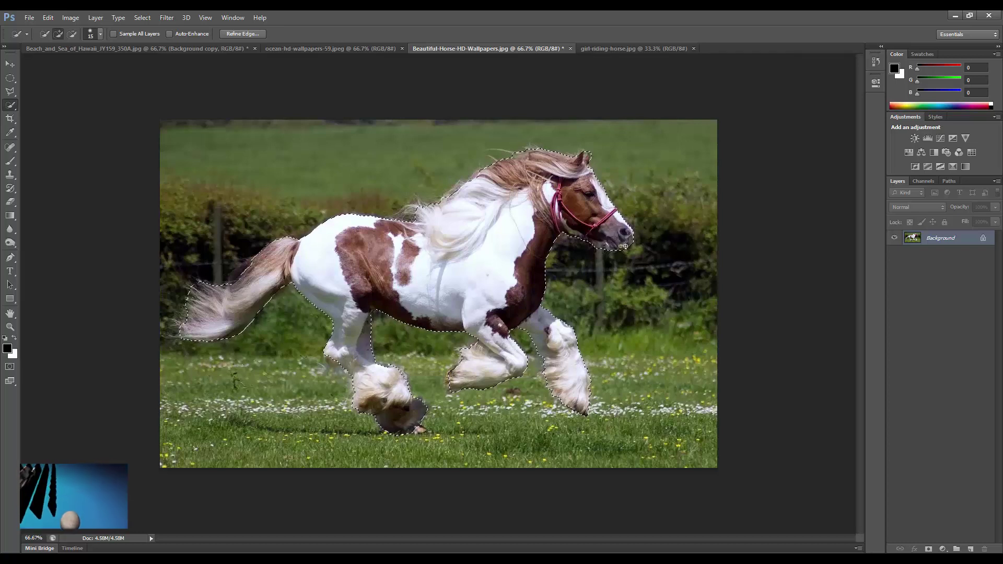
pyautogui.press('alt')
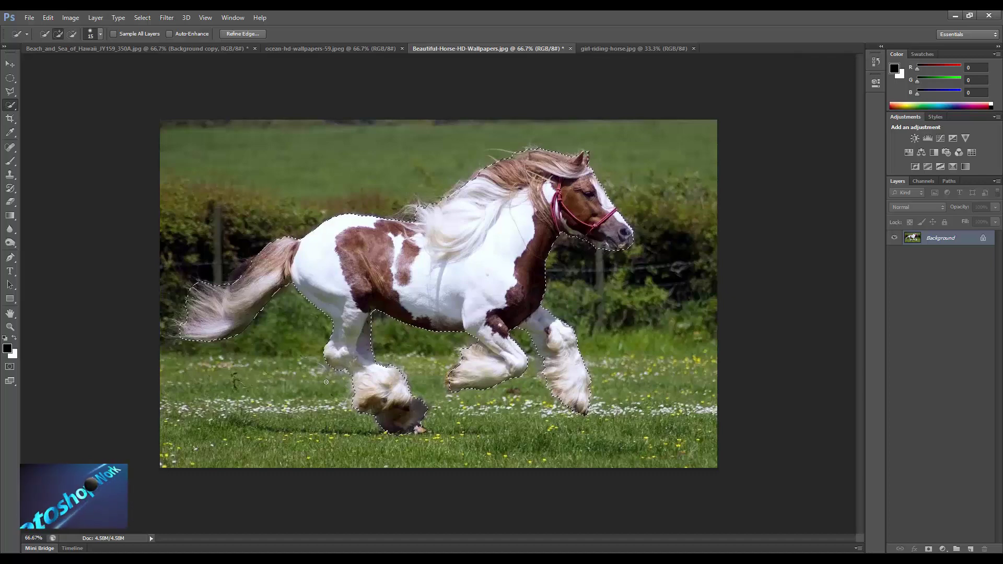
pyautogui.press('alt')
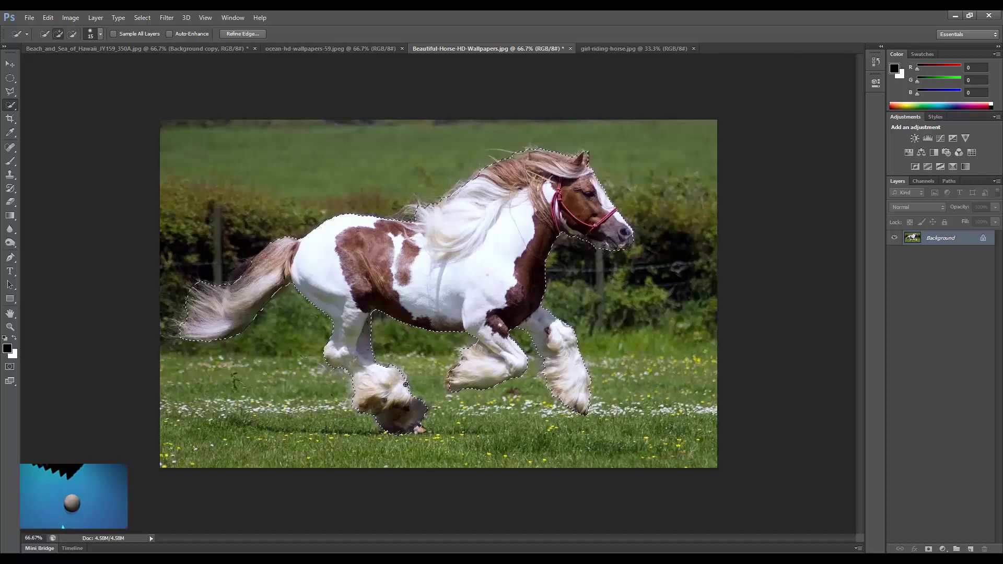
# - Refine Edge over the mane, tail, legs, hooves and head, outputting a new layer with mask
pyautogui.click(253, 34)
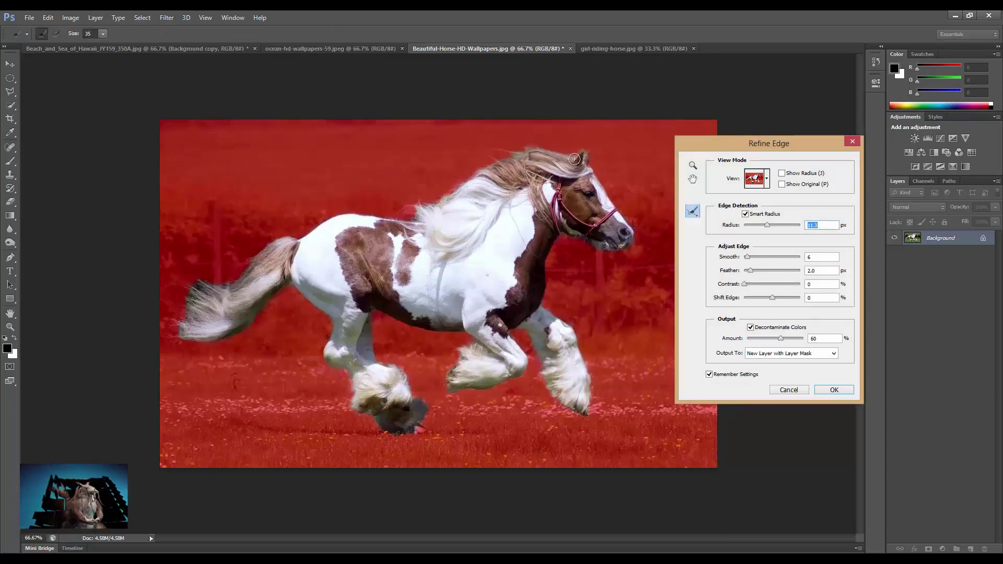
pyautogui.moveTo(574, 159); pyautogui.dragTo(523, 153)
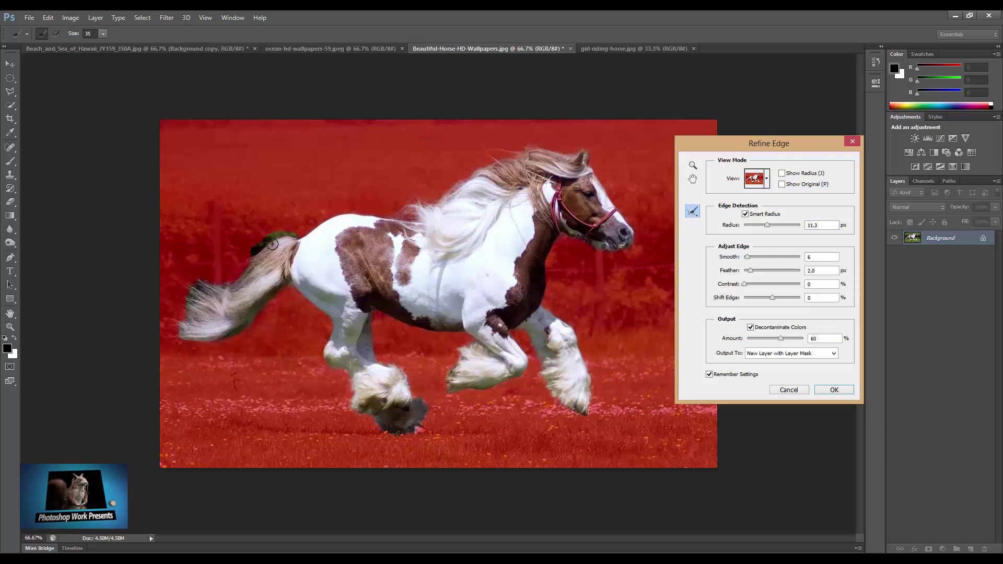
pyautogui.moveTo(242, 264); pyautogui.dragTo(247, 270)
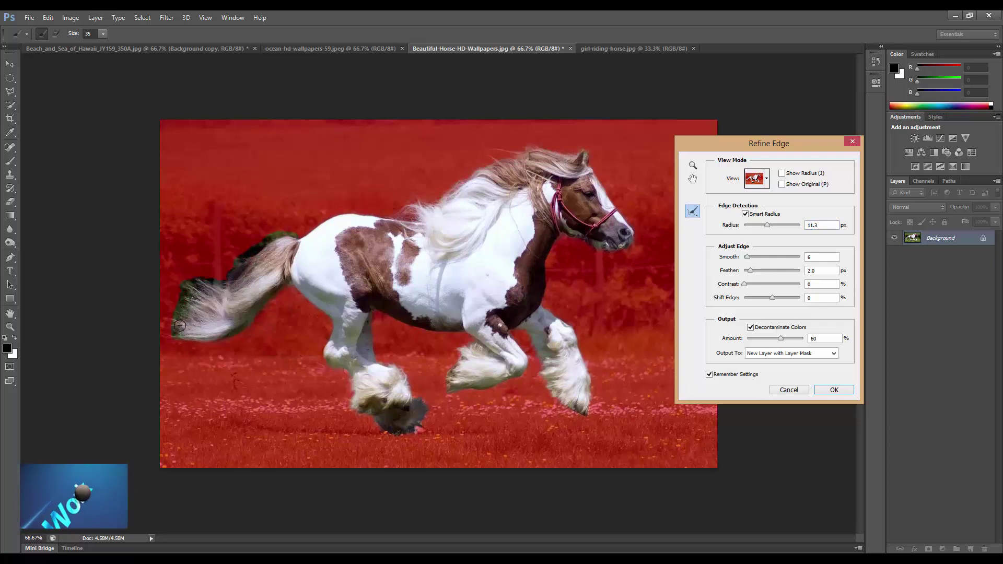
pyautogui.moveTo(179, 325)
pyautogui.mouseDown()
pyautogui.moveTo(218, 334)
pyautogui.moveTo(257, 328)
pyautogui.mouseUp()
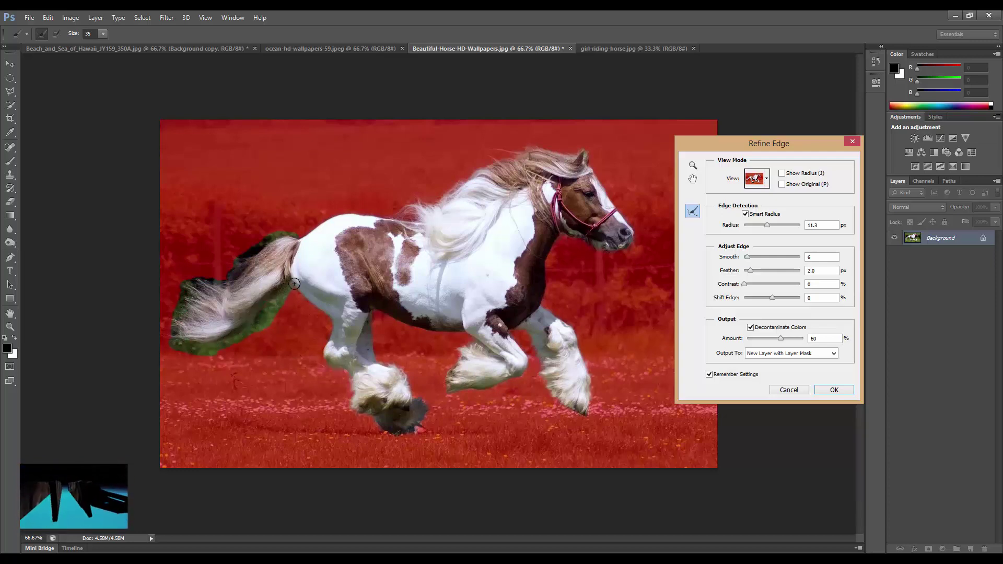
pyautogui.moveTo(529, 339)
pyautogui.mouseDown()
pyautogui.moveTo(570, 407)
pyautogui.moveTo(591, 392)
pyautogui.mouseUp()
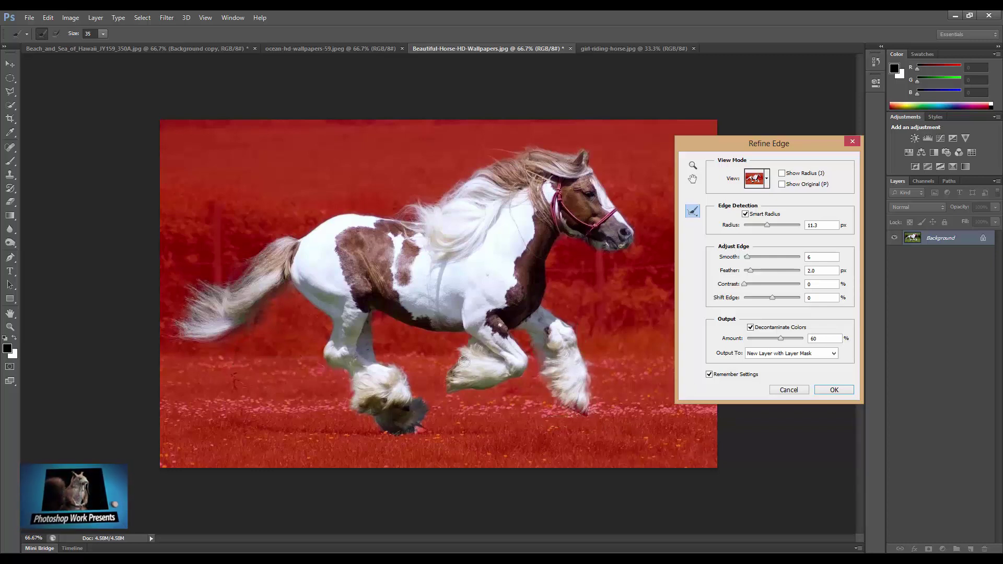
pyautogui.moveTo(465, 336); pyautogui.dragTo(464, 349)
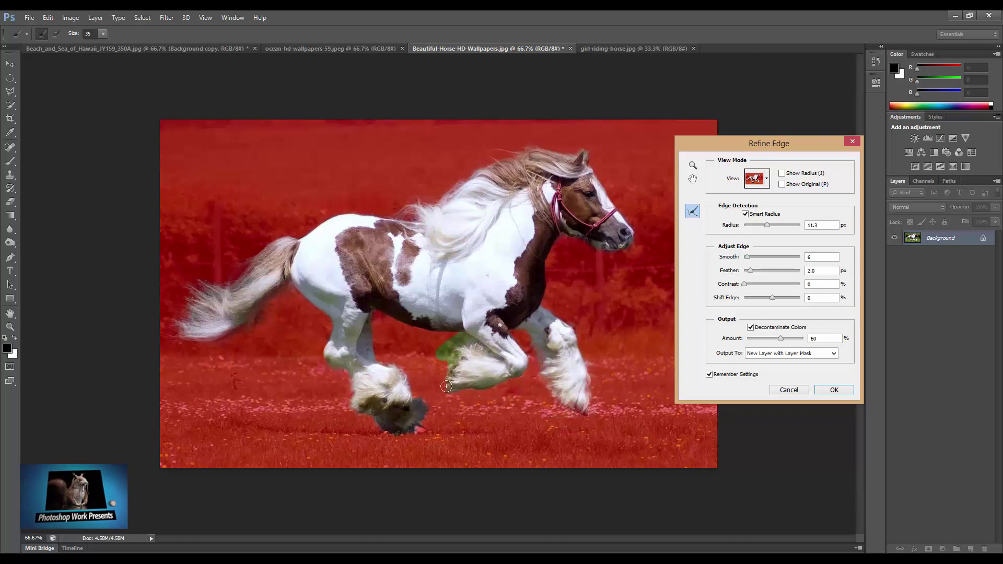
pyautogui.moveTo(446, 386); pyautogui.dragTo(444, 390)
pyautogui.moveTo(383, 365); pyautogui.dragTo(398, 361)
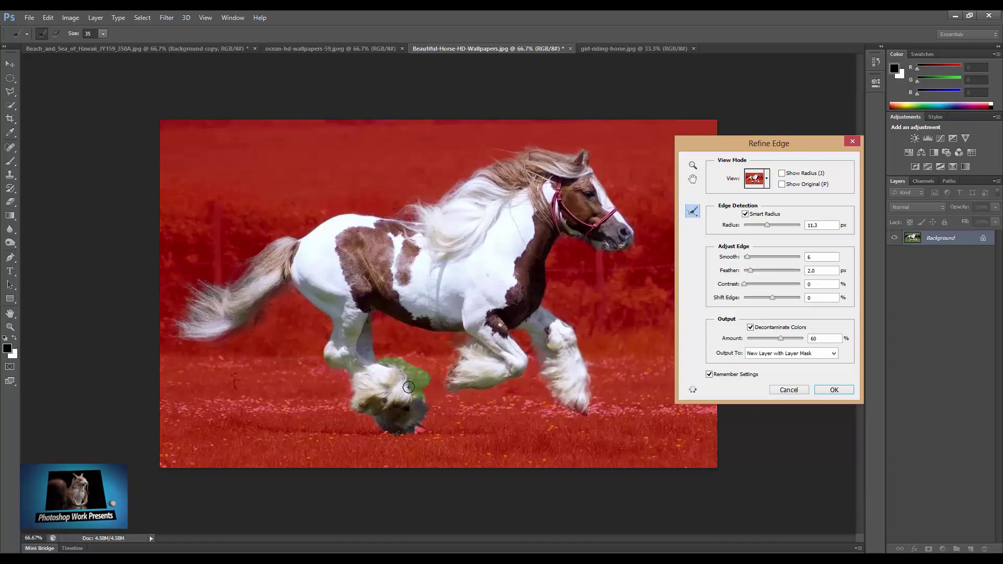
pyautogui.moveTo(354, 392); pyautogui.dragTo(422, 407)
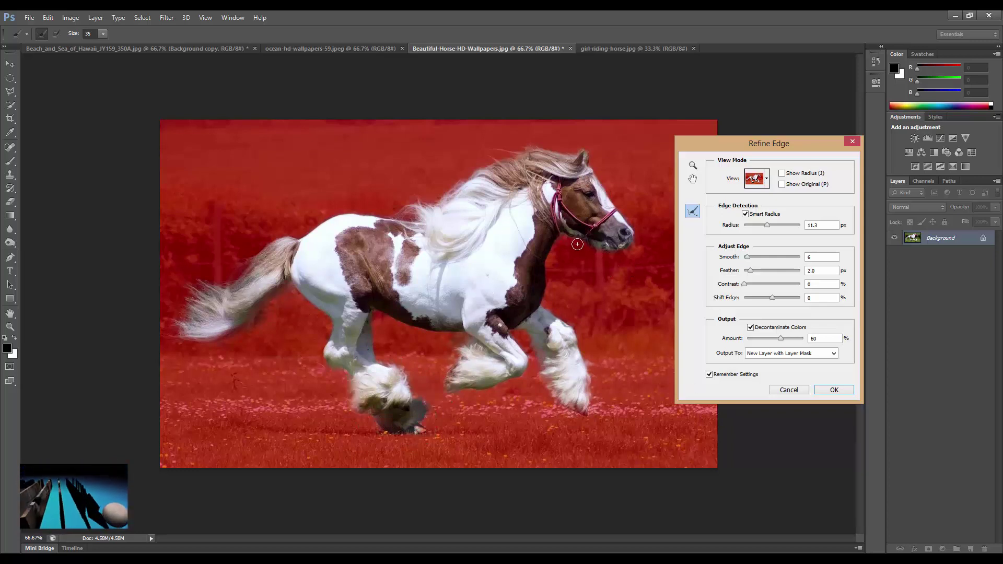
pyautogui.moveTo(592, 168)
pyautogui.mouseDown()
pyautogui.moveTo(620, 207)
pyautogui.moveTo(614, 244)
pyautogui.mouseUp()
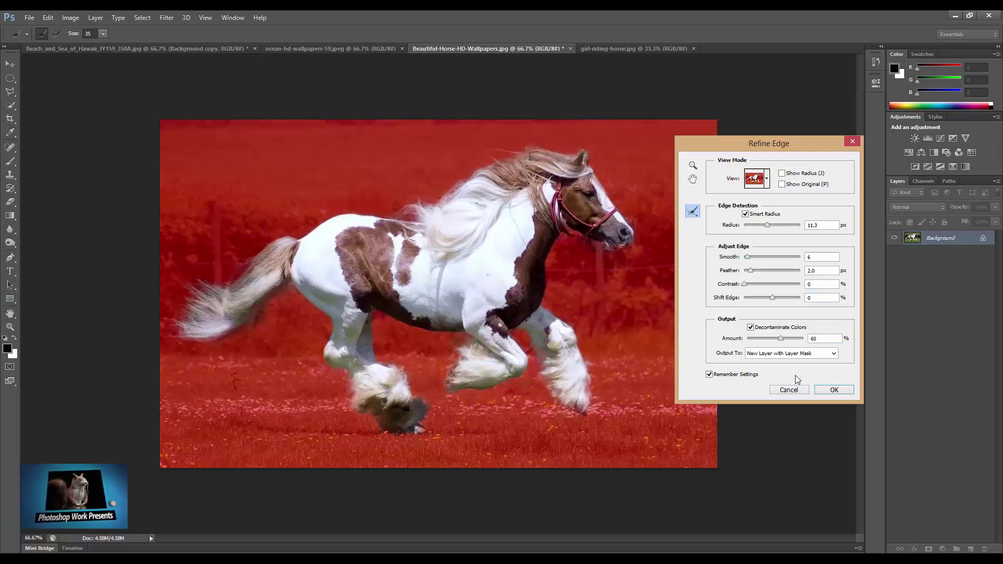
pyautogui.click(832, 391)
# - Save the cut-out horse to the Desktop as PNG file 'Horese' with default PNG options
pyautogui.press('v')
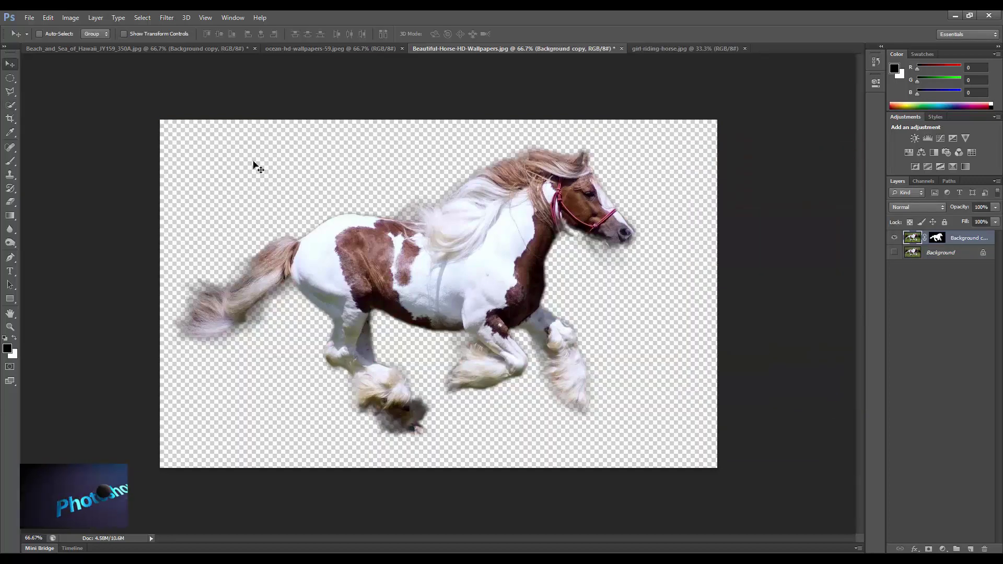
pyautogui.click(29, 18)
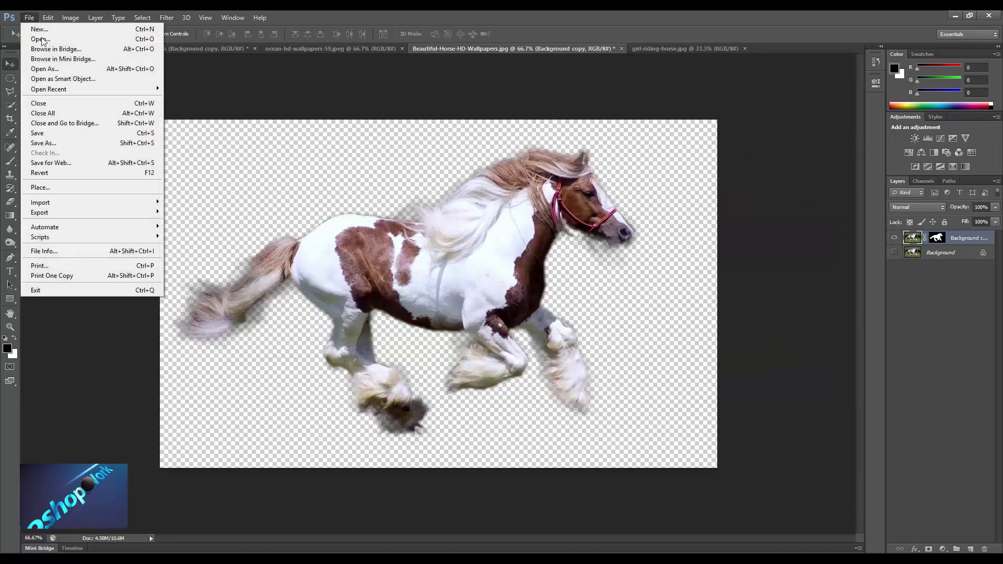
pyautogui.click(47, 143)
pyautogui.click(386, 193)
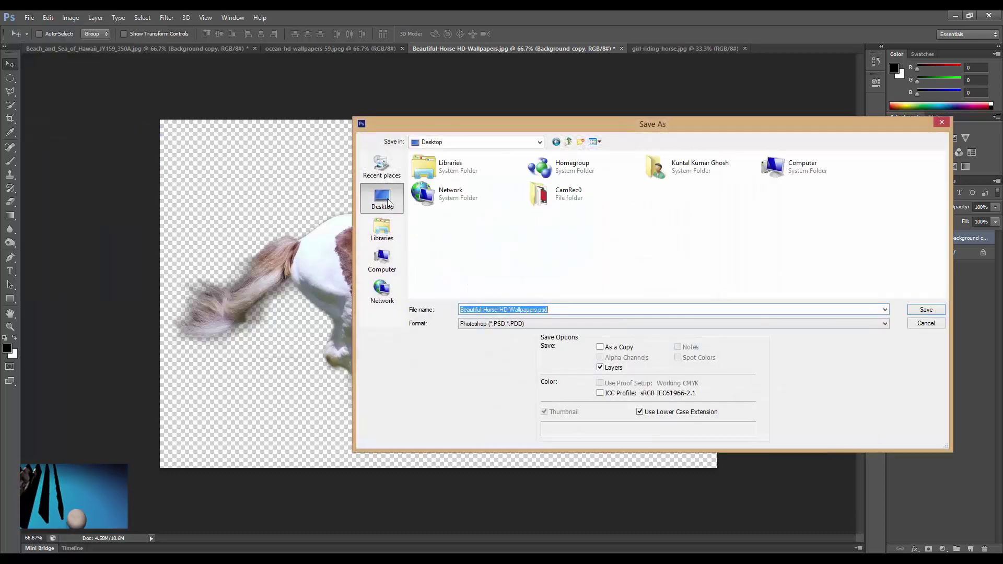
pyautogui.click(515, 324)
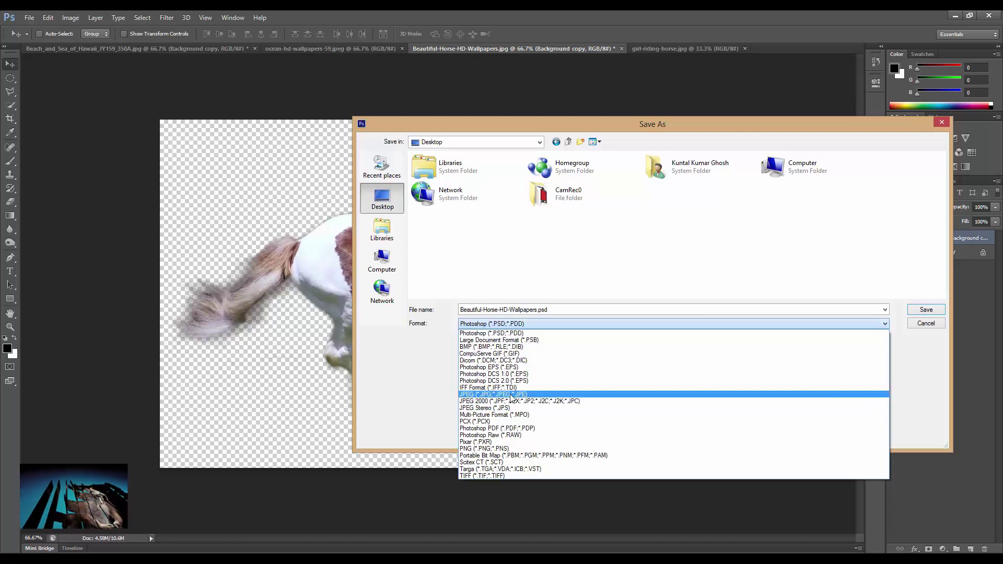
pyautogui.click(499, 449)
pyautogui.doubleClick(560, 310)
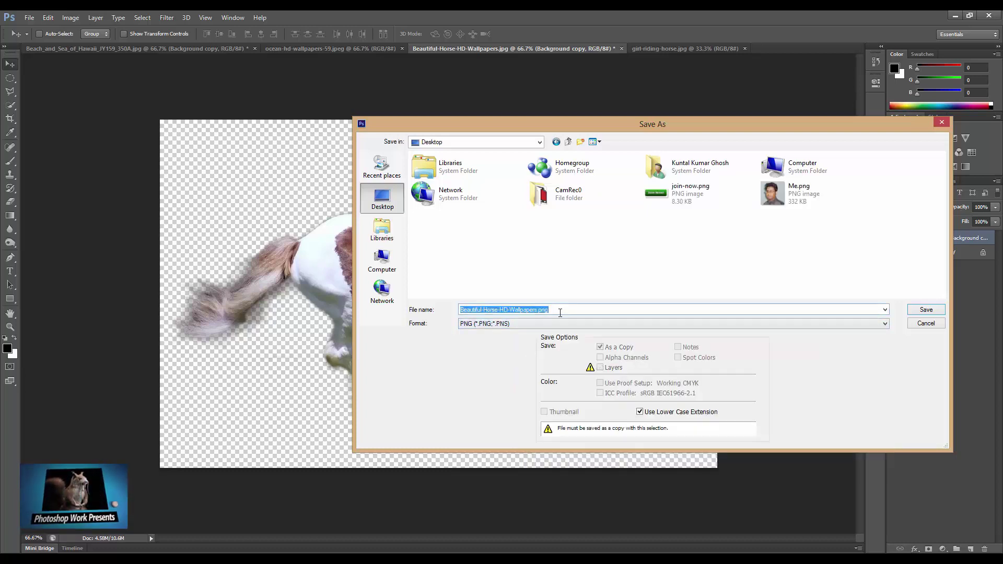
pyautogui.write('Horese')
pyautogui.press('Return')
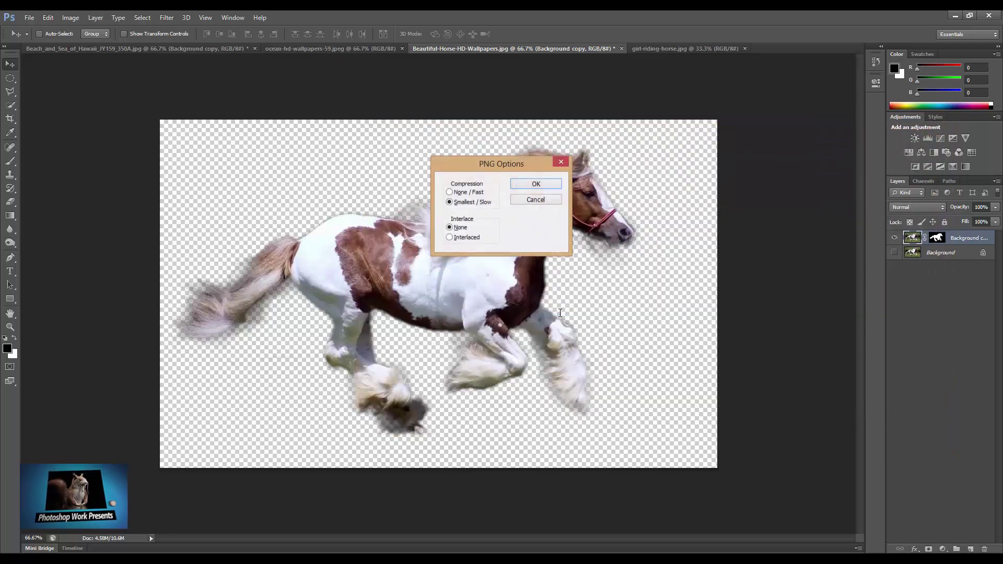
pyautogui.press('Return')
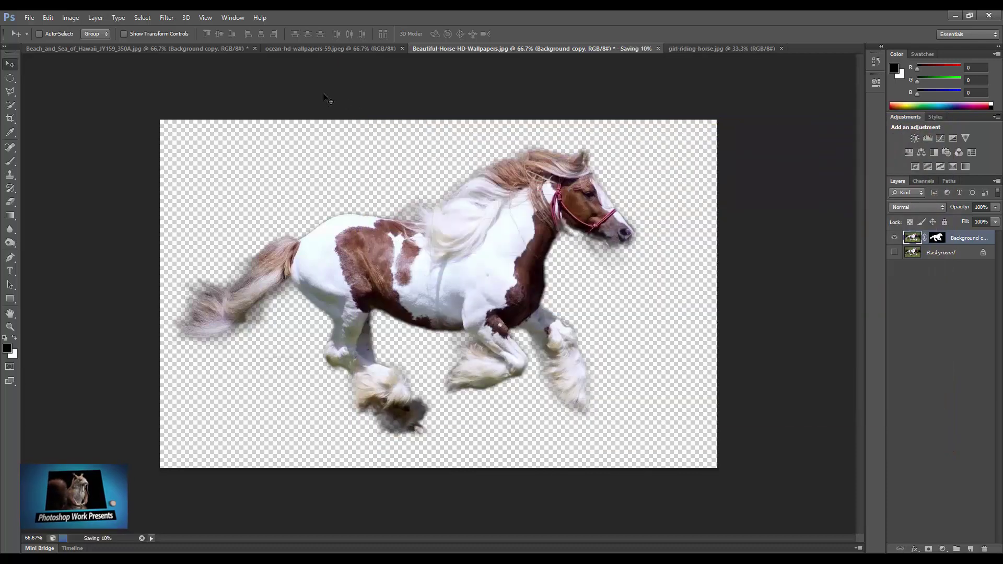
# - Close the horse file without saving and place Horese.png into the beach photo
pyautogui.click(621, 48)
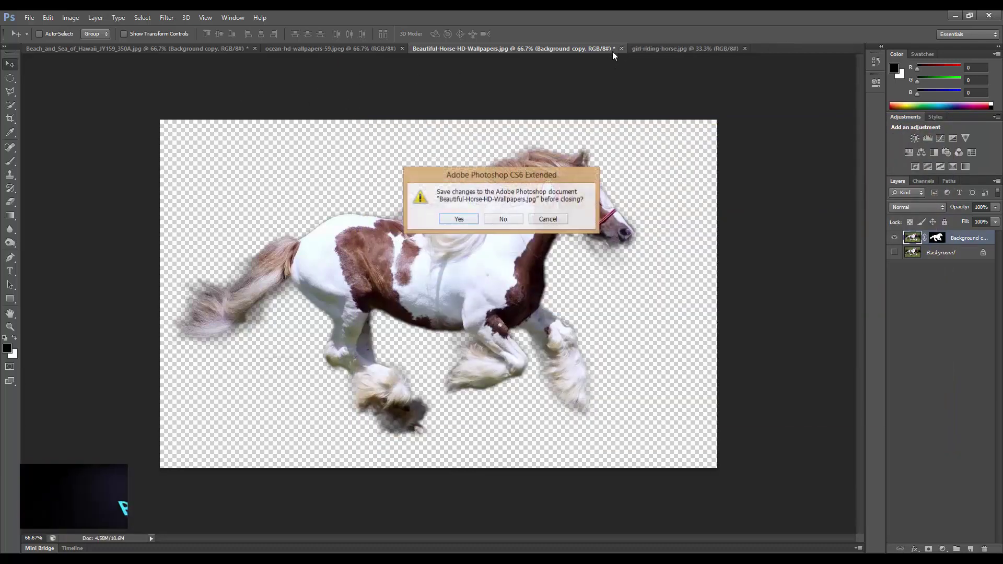
pyautogui.click(503, 220)
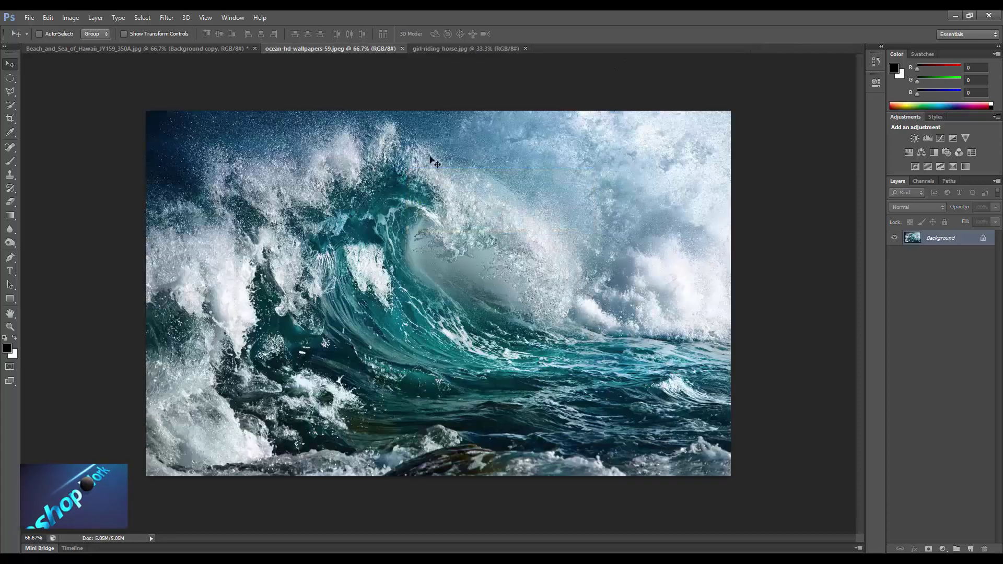
pyautogui.click(102, 49)
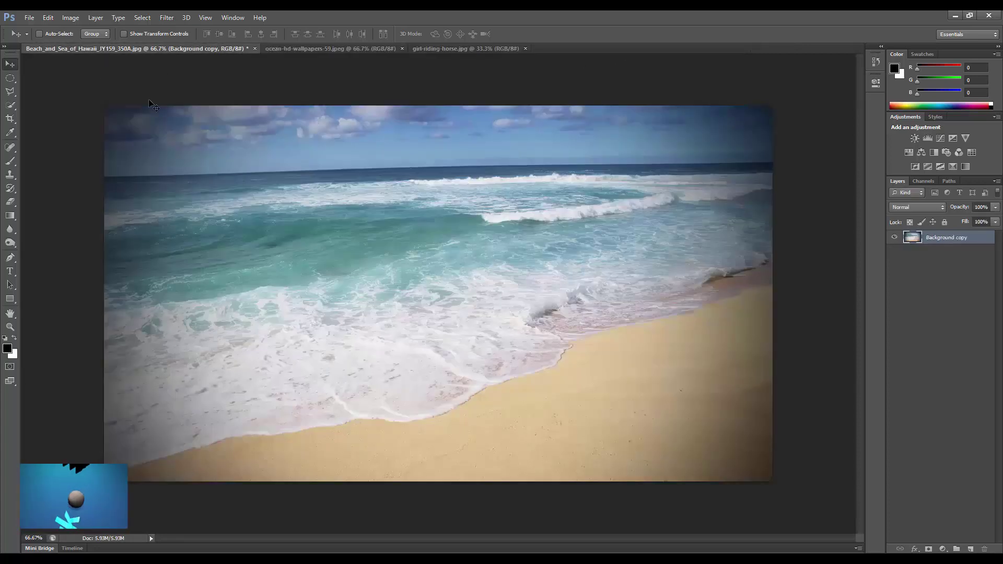
pyautogui.click(28, 17)
pyautogui.click(49, 188)
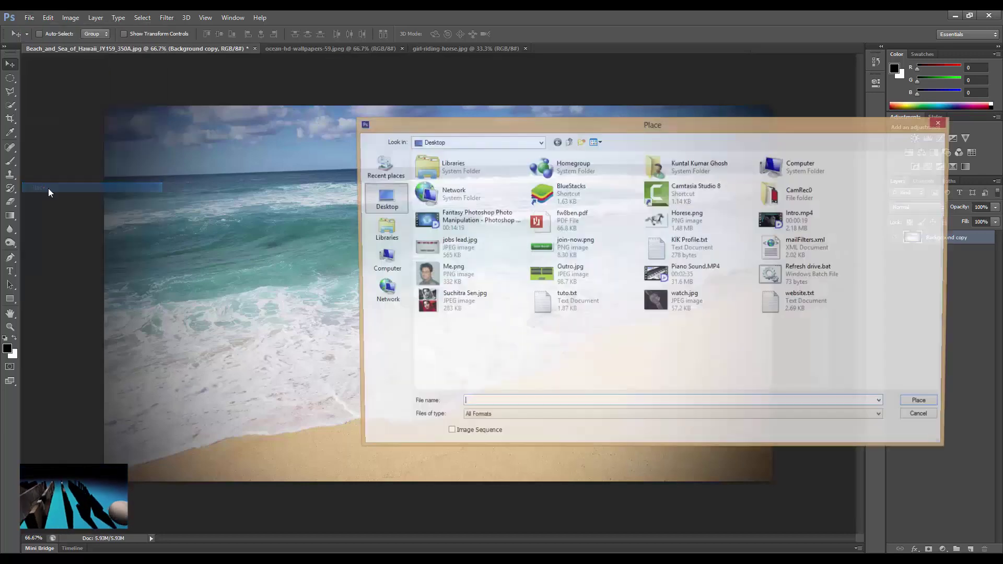
pyautogui.click(656, 220)
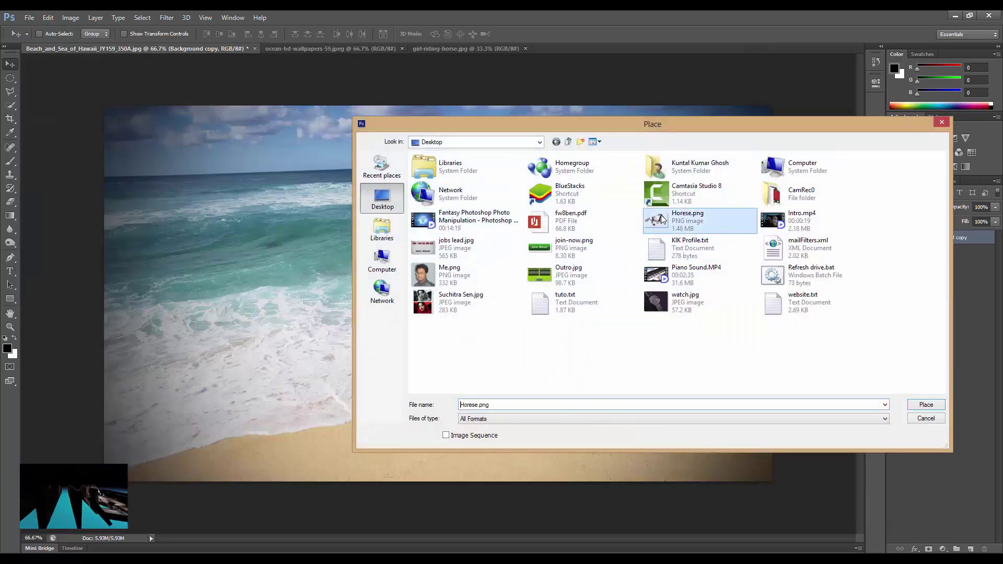
pyautogui.click(925, 405)
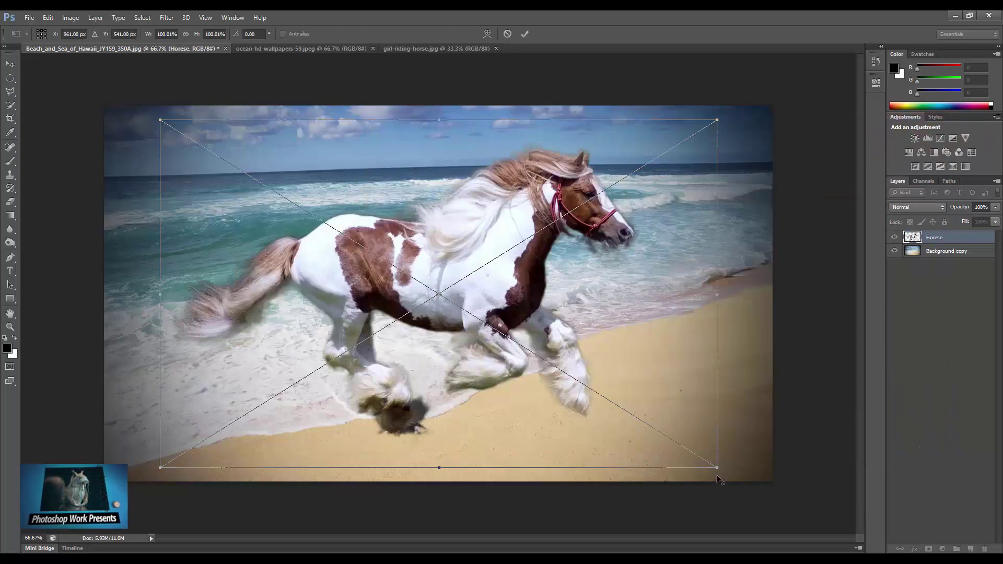
# - Scale the horse to about 60%, tilt it about -6°, and move it left into the surf
pyautogui.moveTo(715, 470)
pyautogui.mouseDown()
pyautogui.moveTo(576, 388)
pyautogui.moveTo(598, 407)
pyautogui.mouseUp()
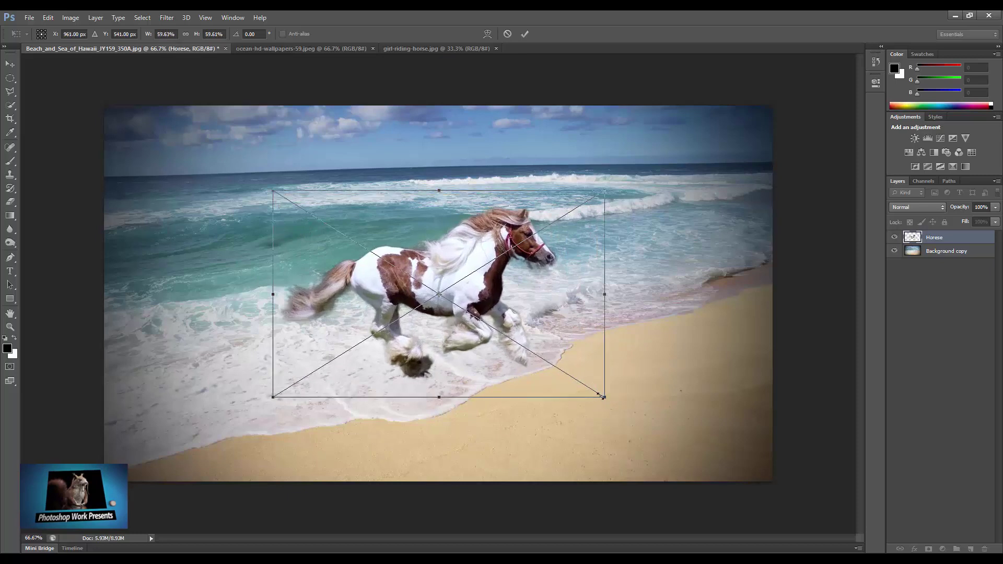
pyautogui.moveTo(612, 404); pyautogui.dragTo(630, 386)
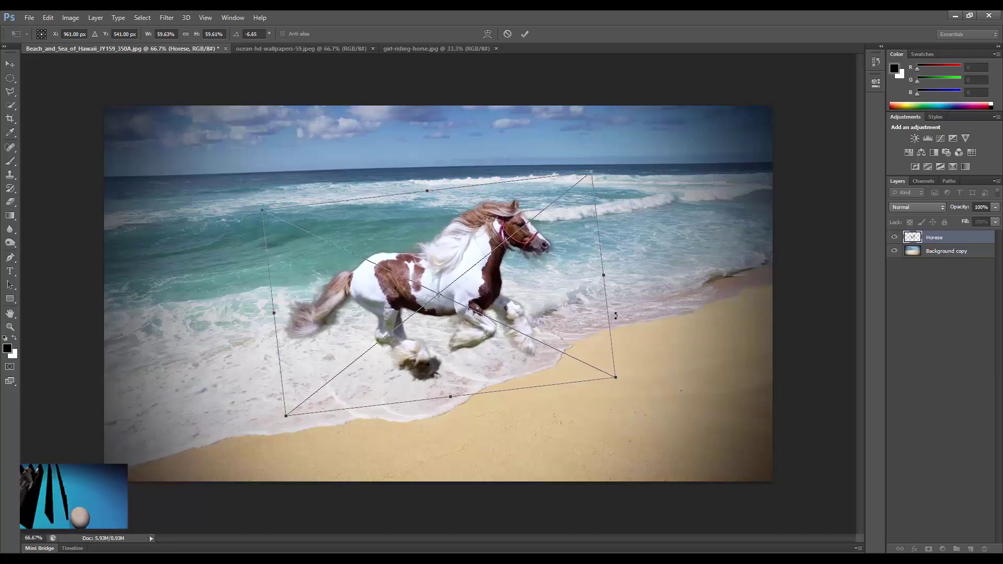
pyautogui.press('Return')
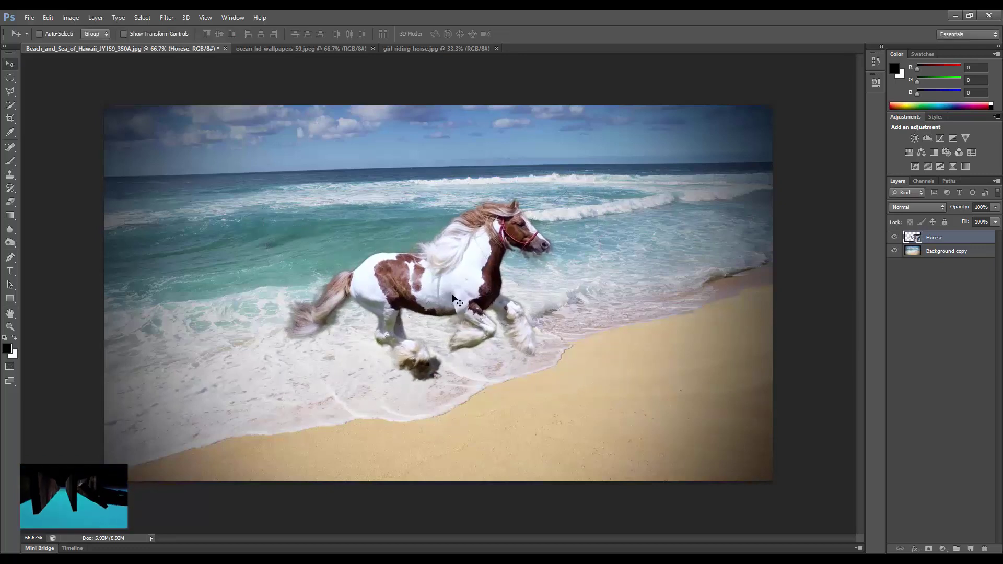
pyautogui.moveTo(454, 290); pyautogui.dragTo(437, 296)
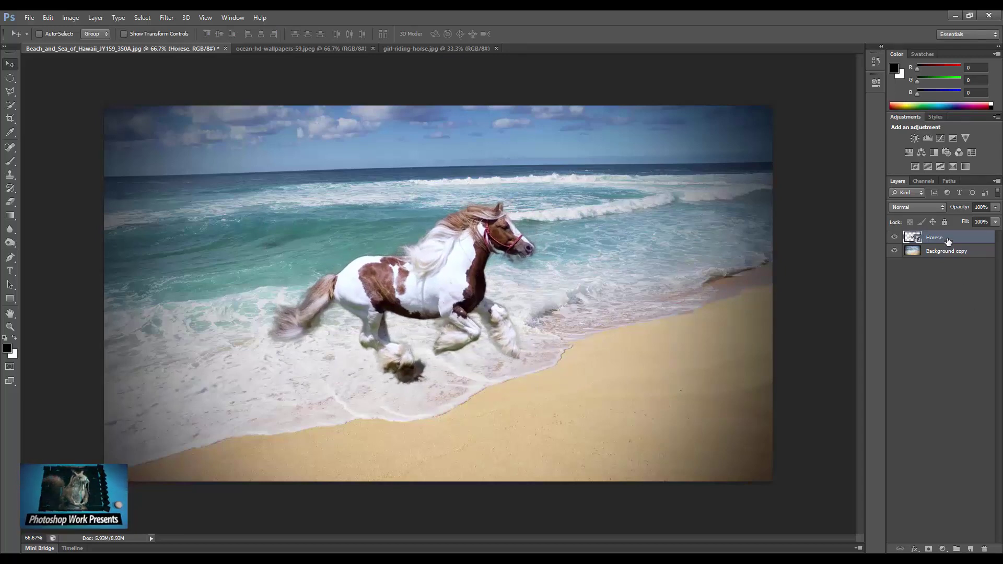
# - Add a mask to the Horese layer and brush out the hooves and lower legs in the foam
pyautogui.click(929, 548)
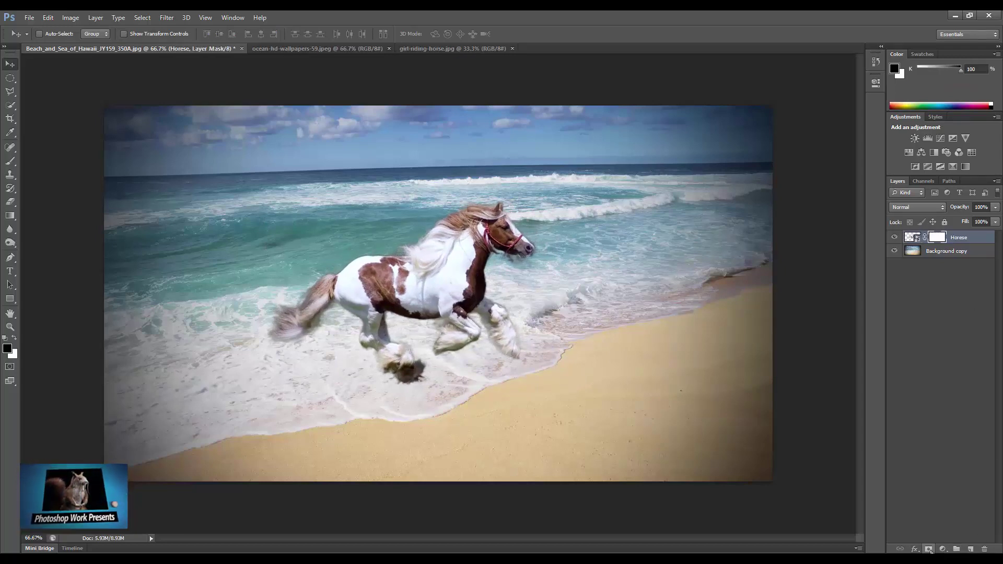
pyautogui.click(10, 160)
pyautogui.moveTo(394, 374)
pyautogui.mouseDown()
pyautogui.moveTo(391, 358)
pyautogui.moveTo(430, 371)
pyautogui.moveTo(393, 358)
pyautogui.moveTo(448, 336)
pyautogui.moveTo(461, 356)
pyautogui.moveTo(448, 369)
pyautogui.moveTo(526, 356)
pyautogui.moveTo(392, 364)
pyautogui.mouseUp()
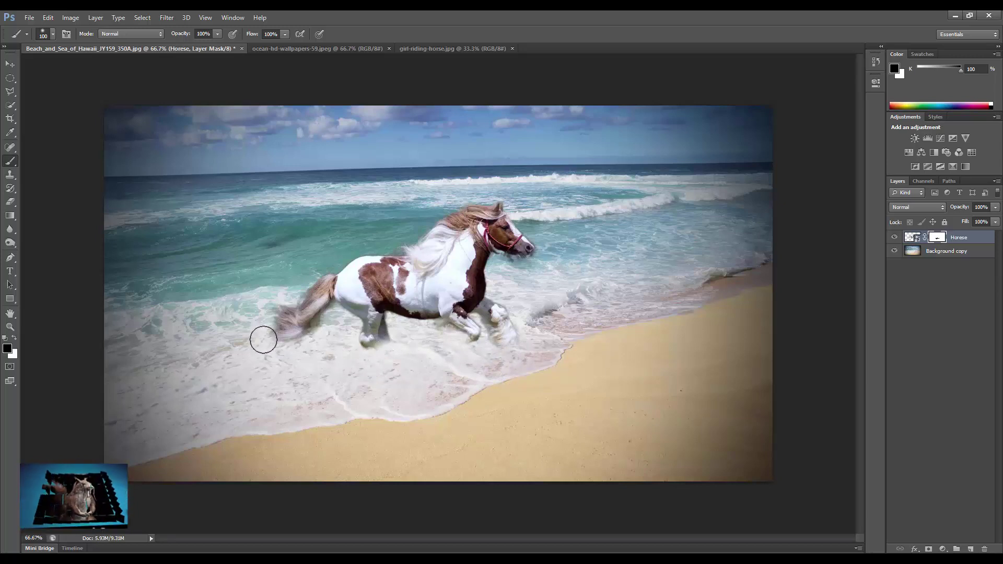
pyautogui.moveTo(279, 340)
pyautogui.mouseDown()
pyautogui.moveTo(338, 336)
pyautogui.moveTo(389, 378)
pyautogui.mouseUp()
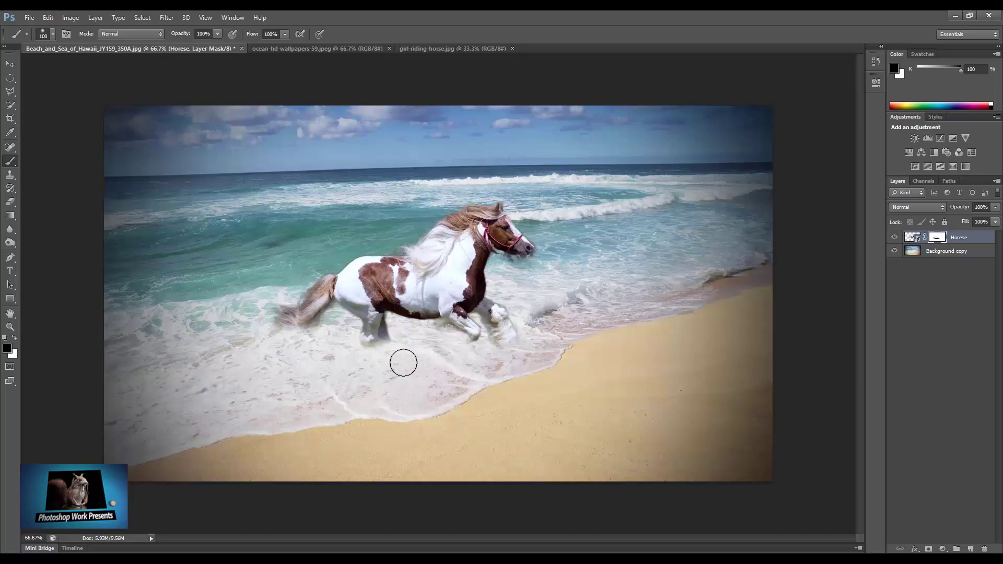
pyautogui.moveTo(466, 352)
pyautogui.mouseDown()
pyautogui.moveTo(455, 343)
pyautogui.moveTo(468, 356)
pyautogui.mouseUp()
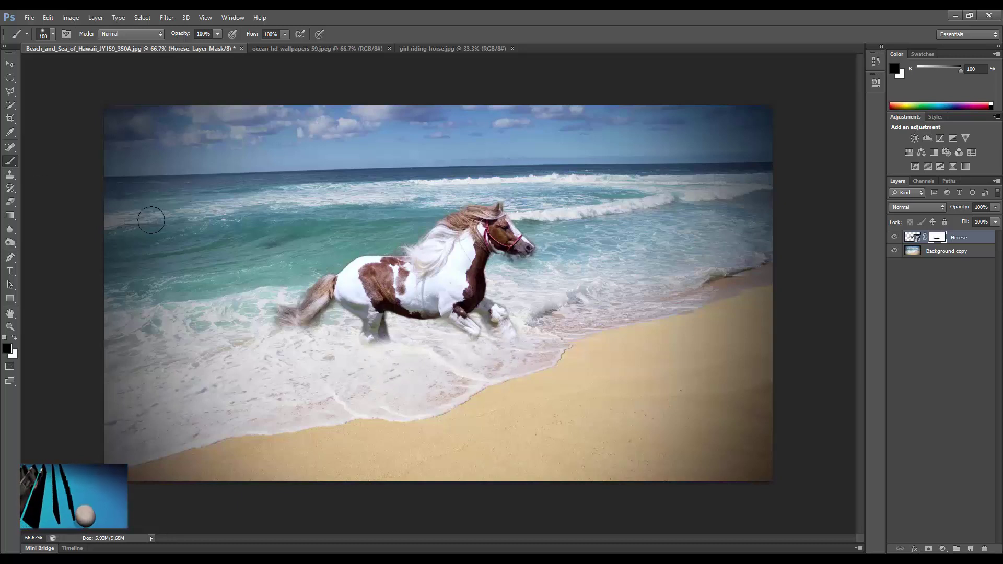
pyautogui.press('v')
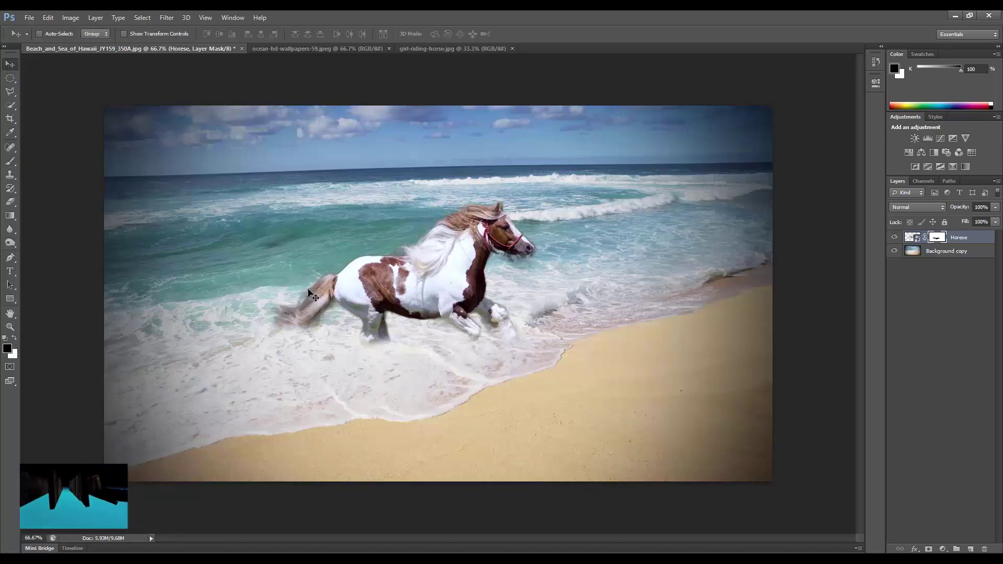
# - Rasterize the Horese layer and burn its belly, chest and neck slightly darker
pyautogui.click(10, 242)
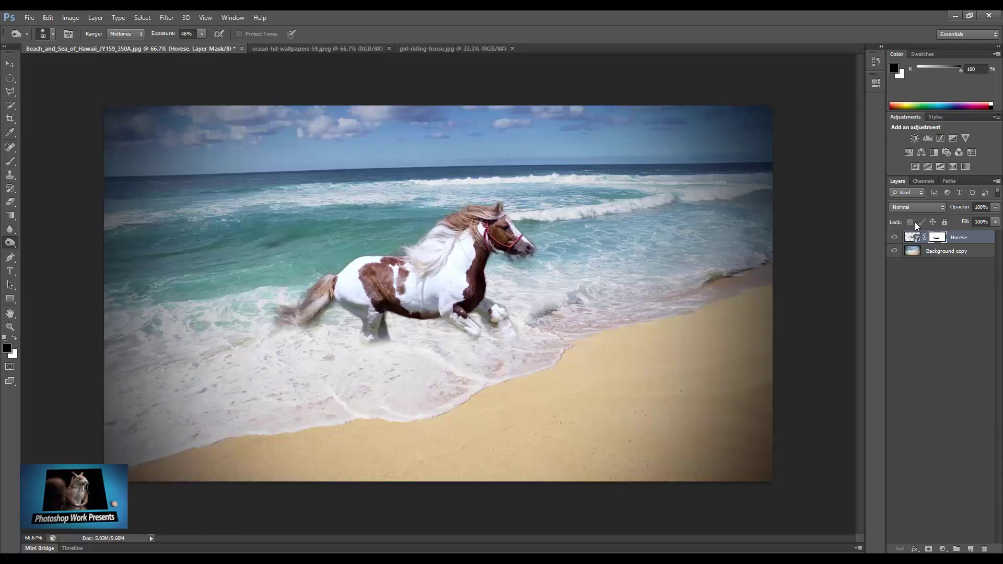
pyautogui.click(907, 238)
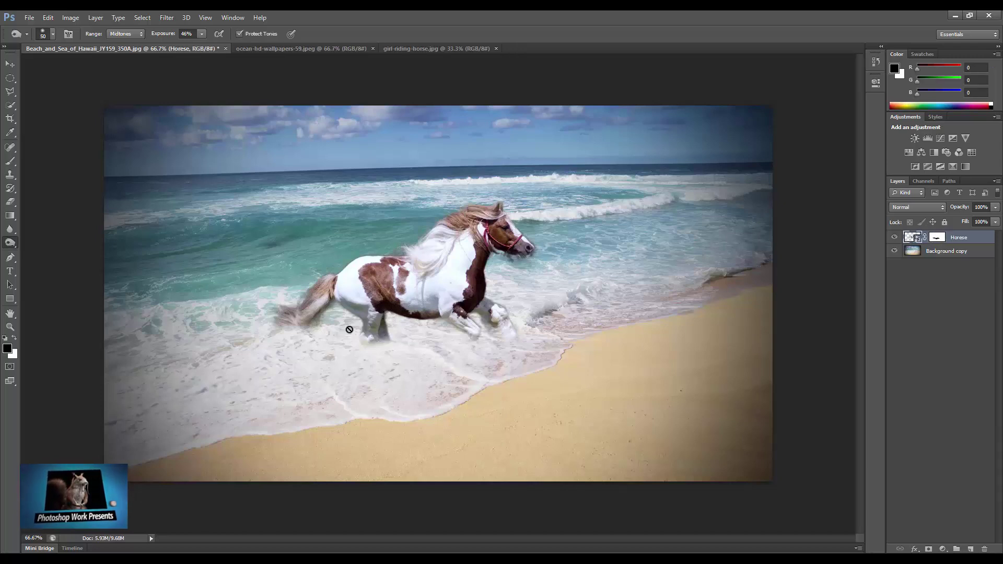
pyautogui.click(412, 306)
pyautogui.click(475, 223)
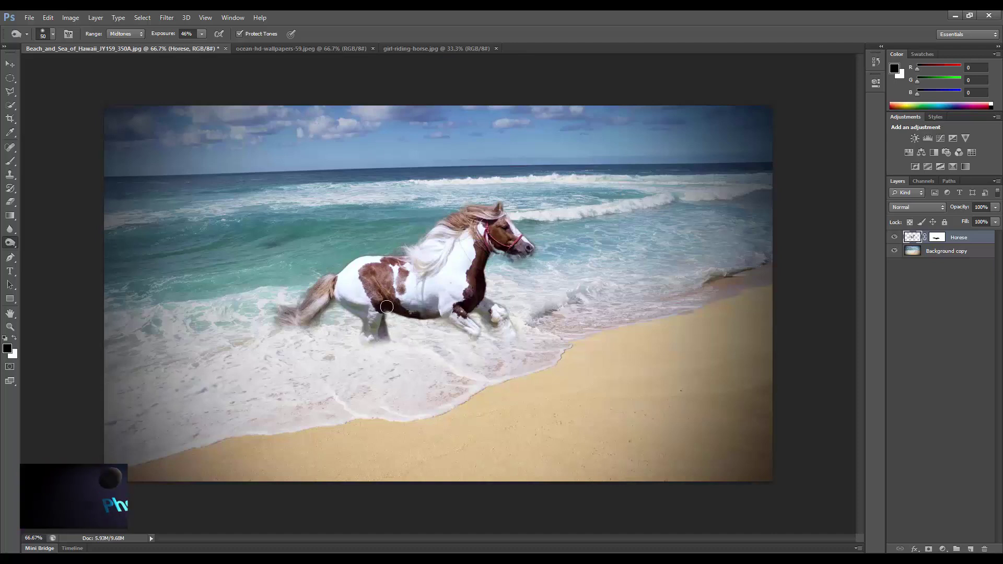
pyautogui.moveTo(416, 313)
pyautogui.mouseDown()
pyautogui.moveTo(364, 310)
pyautogui.moveTo(366, 326)
pyautogui.mouseUp()
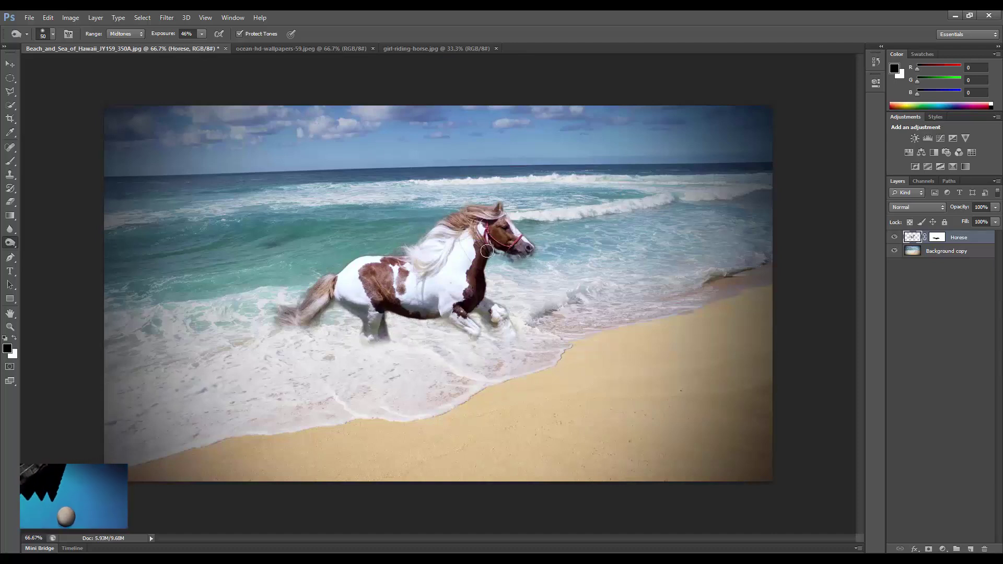
pyautogui.moveTo(479, 268)
pyautogui.mouseDown()
pyautogui.moveTo(474, 293)
pyautogui.moveTo(277, 314)
pyautogui.mouseUp()
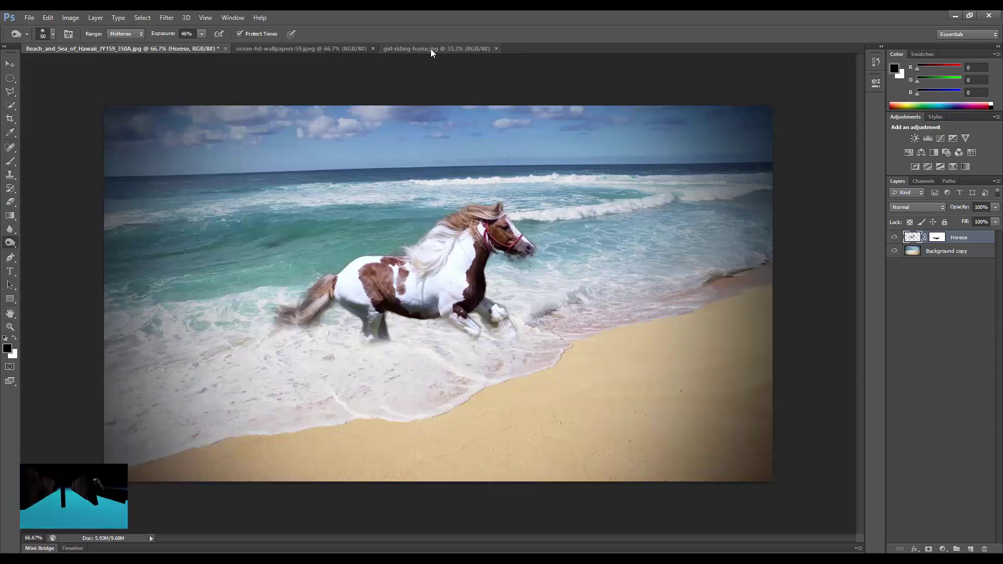
# - Outline a patch of white spray in the ocean wave photo with the Polygonal Lasso
pyautogui.click(296, 48)
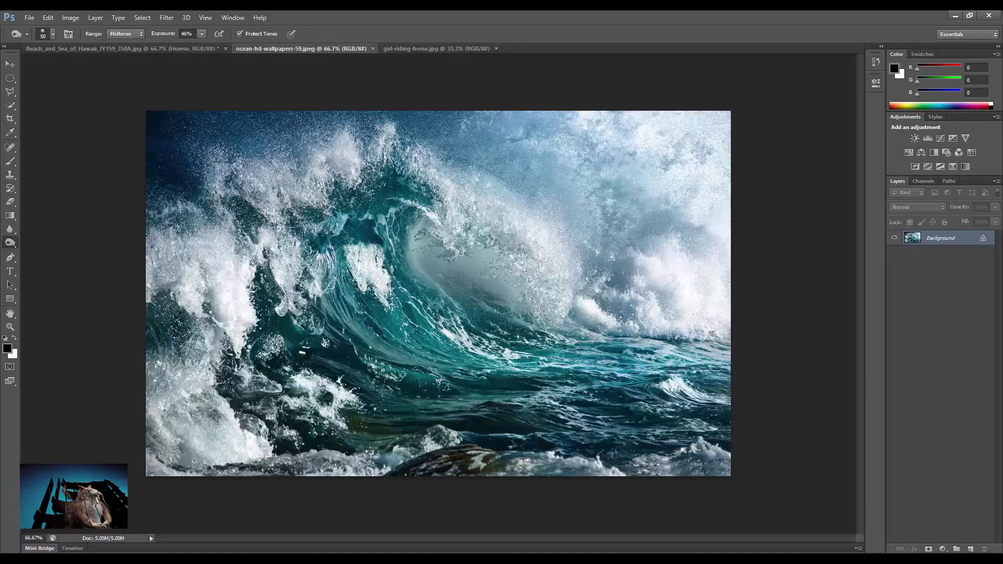
pyautogui.press('l')
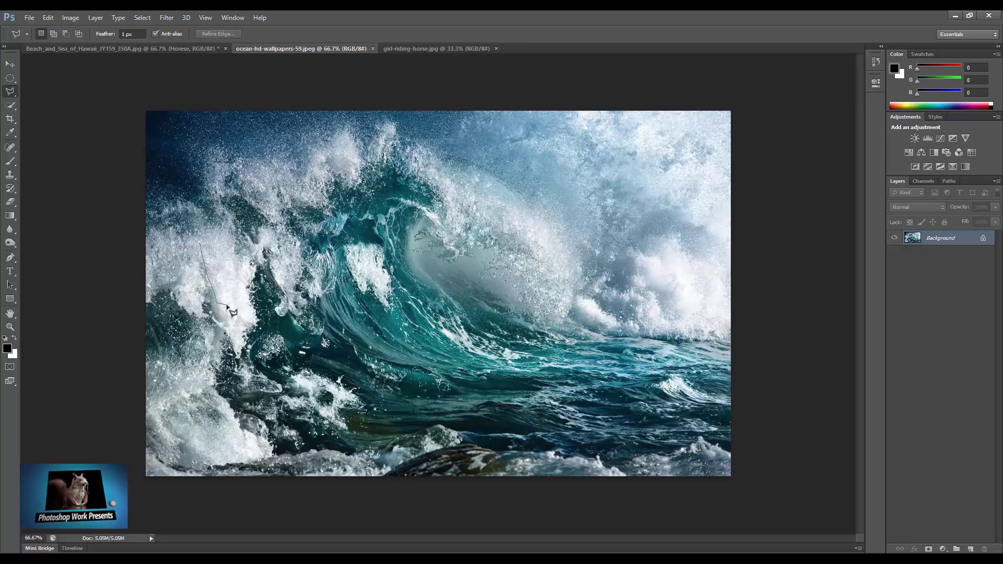
pyautogui.click(247, 303)
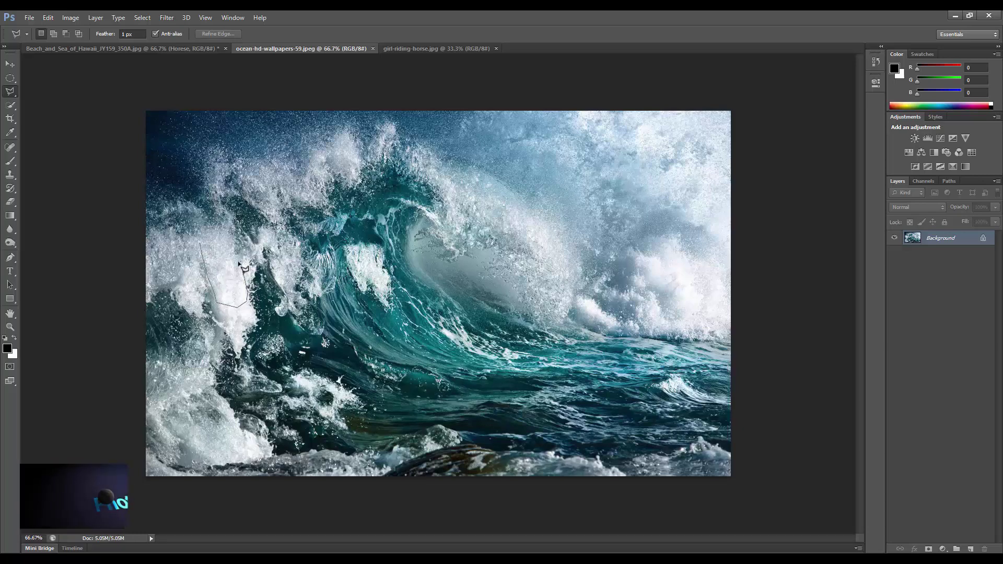
pyautogui.click(203, 240)
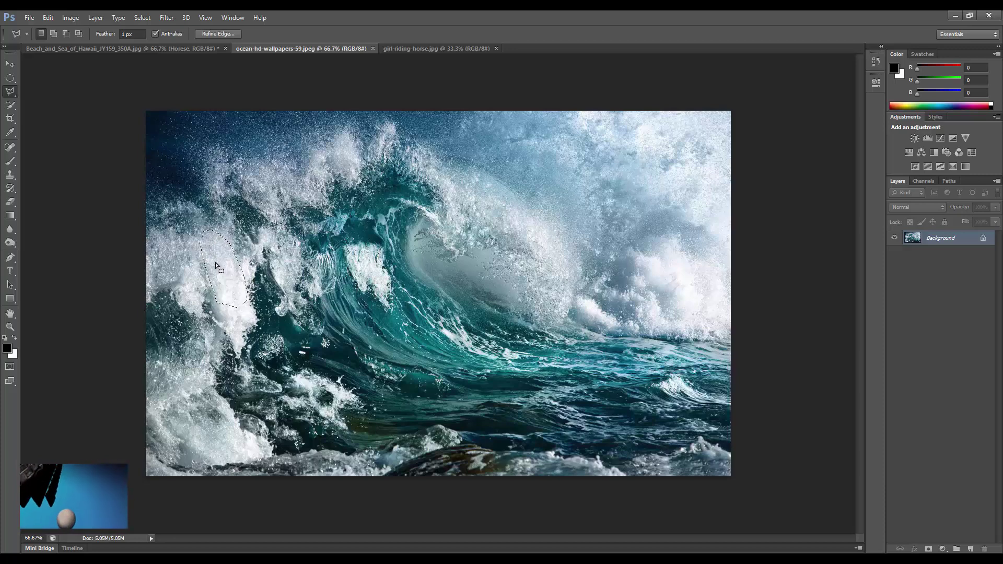
pyautogui.moveTo(213, 257)
pyautogui.mouseDown()
pyautogui.moveTo(101, 50)
pyautogui.moveTo(418, 357)
pyautogui.mouseUp()
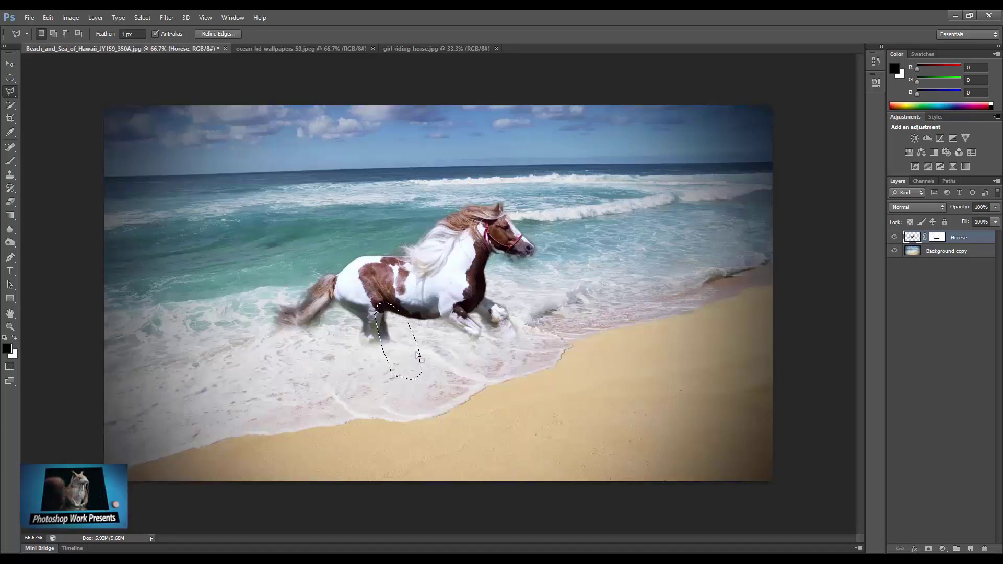
# - Clear the stray beach selection and drag the selected spray into the beach image
pyautogui.hotkey('ctrl', 'd')
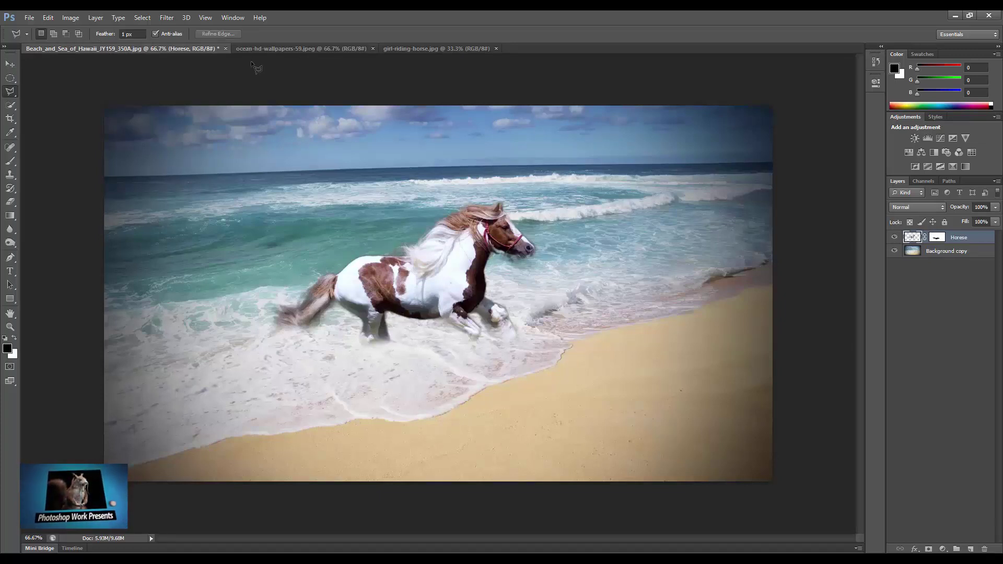
pyautogui.click(256, 49)
pyautogui.click(10, 63)
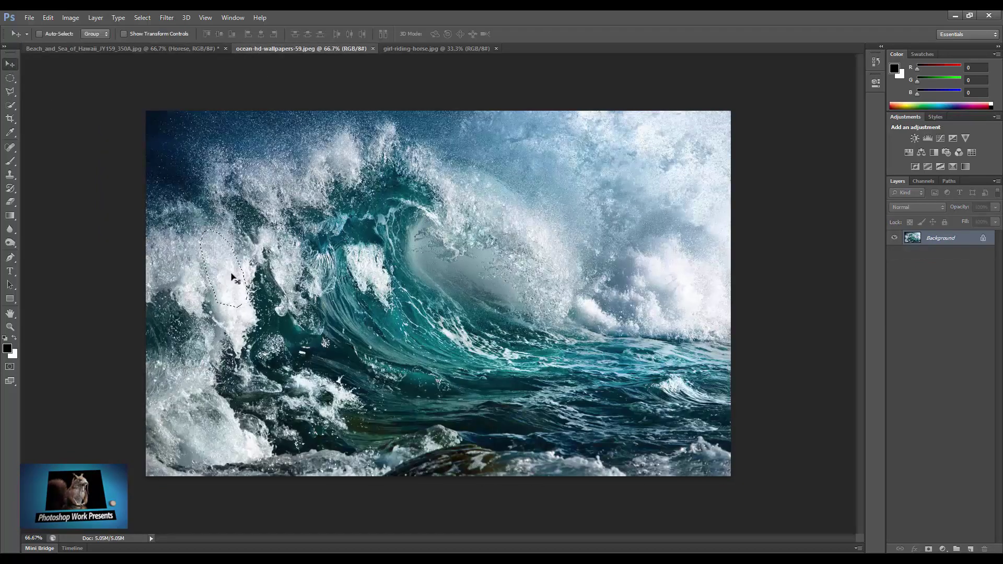
pyautogui.moveTo(233, 278)
pyautogui.mouseDown()
pyautogui.moveTo(373, 355)
pyautogui.moveTo(388, 340)
pyautogui.mouseUp()
# - Tilt the splash about 30°, move it to the front hooves and scale it to about 57%
pyautogui.moveTo(388, 359); pyautogui.dragTo(390, 359)
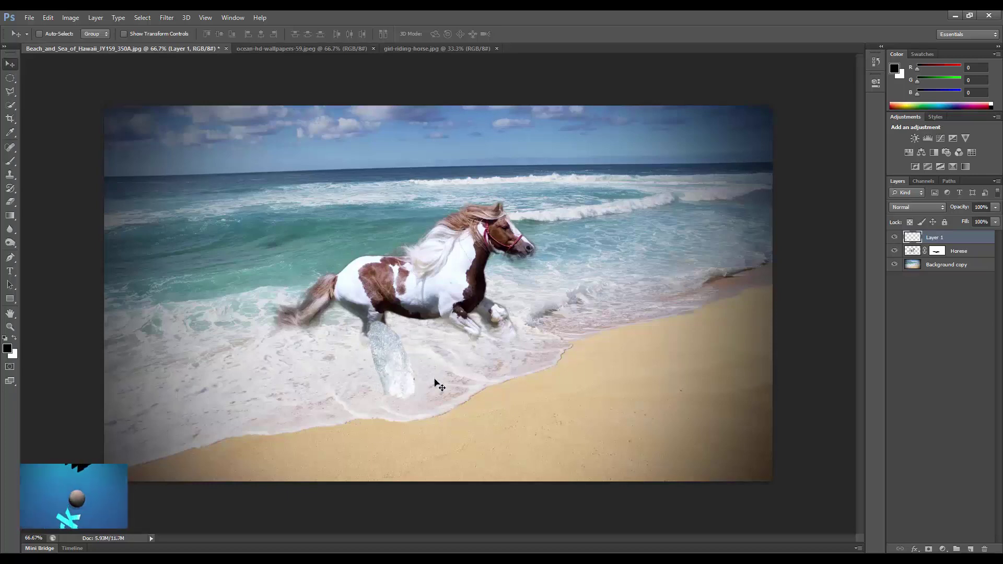
pyautogui.hotkey('ctrl', 't')
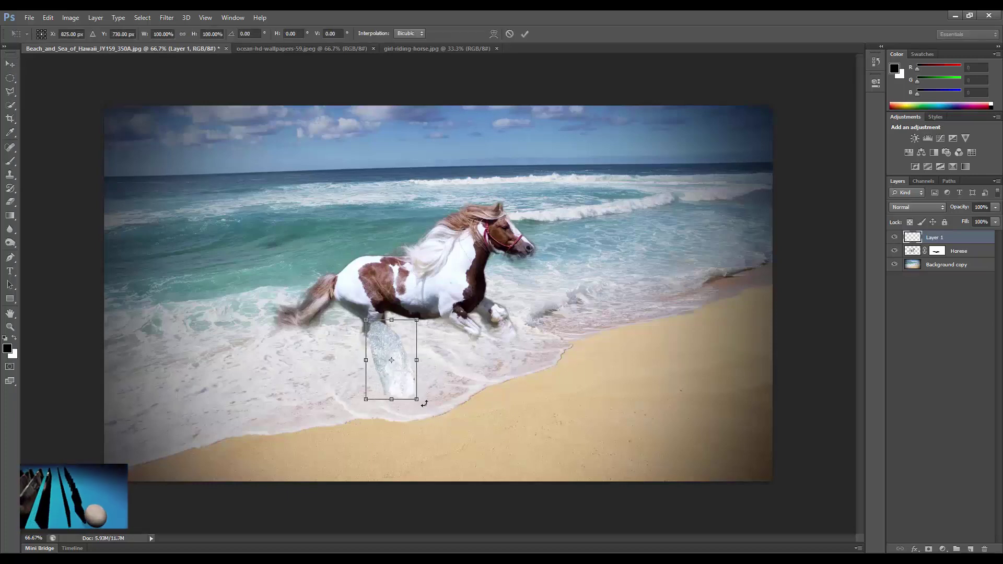
pyautogui.moveTo(423, 403); pyautogui.dragTo(406, 413)
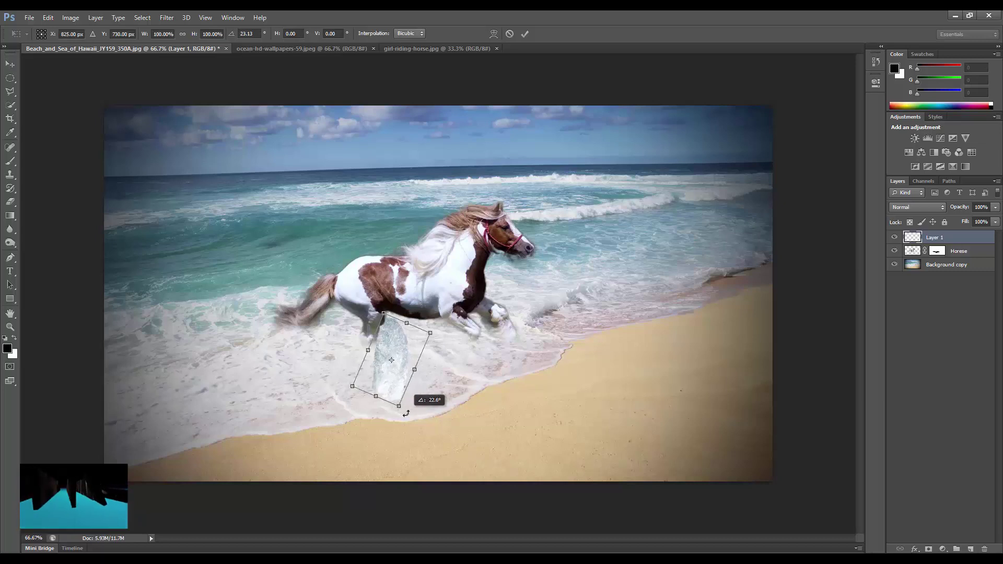
pyautogui.moveTo(365, 342); pyautogui.dragTo(475, 341)
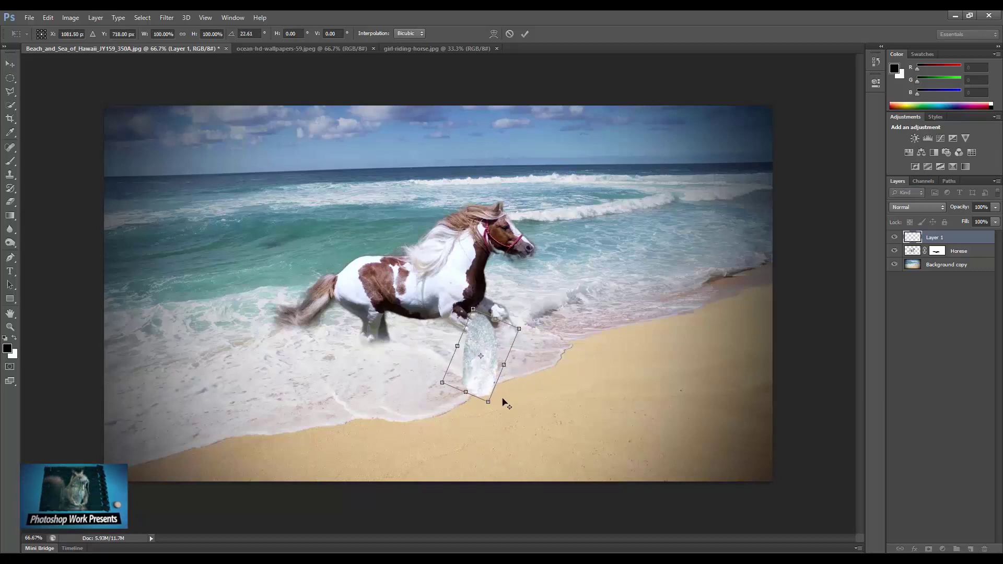
pyautogui.moveTo(488, 403)
pyautogui.mouseDown()
pyautogui.moveTo(487, 383)
pyautogui.moveTo(513, 329)
pyautogui.mouseUp()
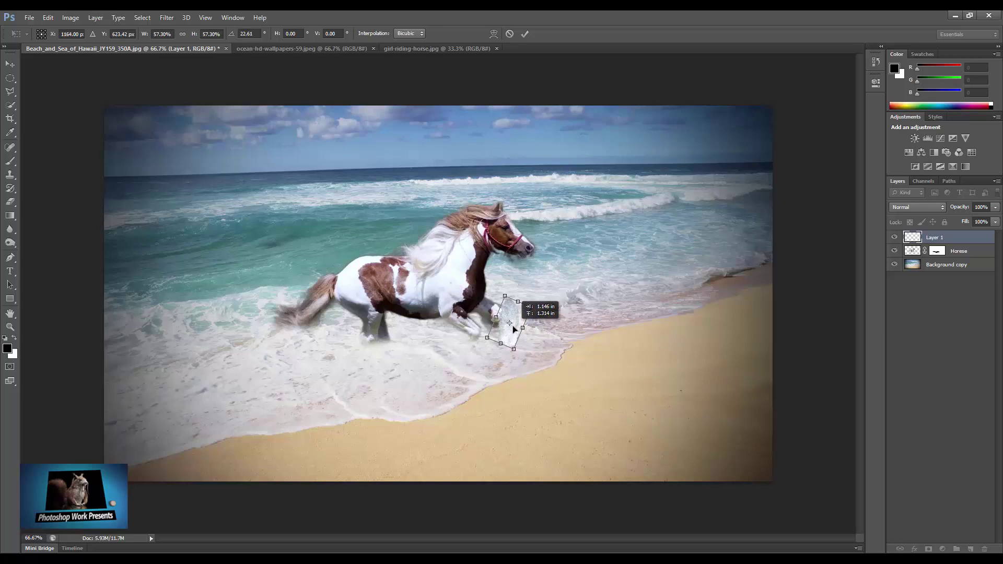
pyautogui.press('Return')
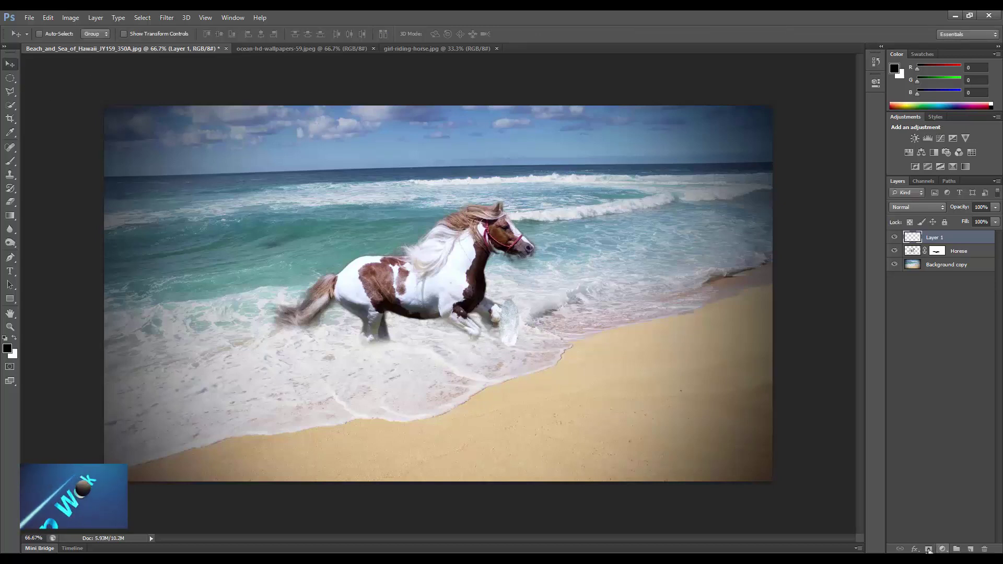
# - Add a layer mask to Layer 1 and paint out the splash beside the front leg
pyautogui.click(928, 550)
pyautogui.click(10, 160)
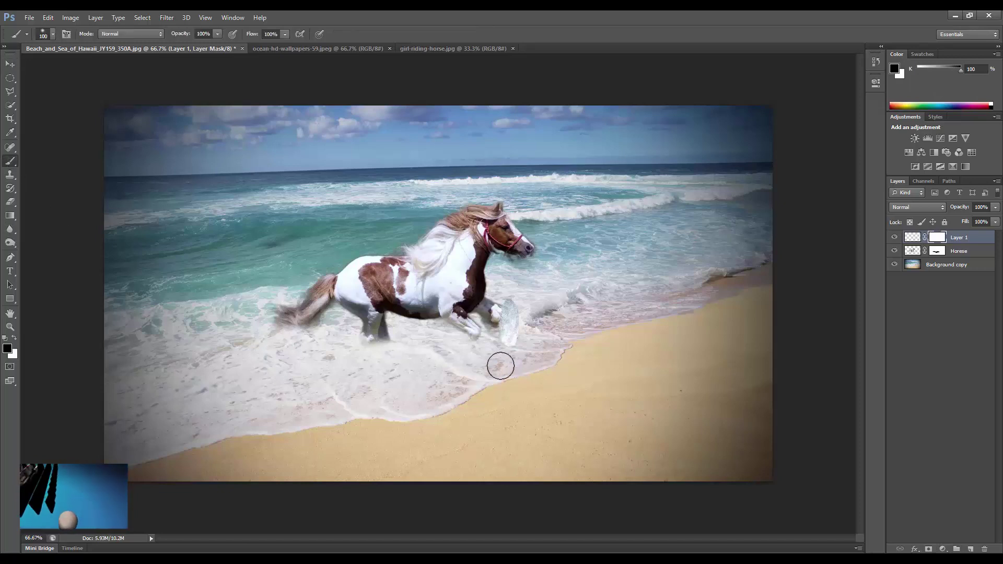
pyautogui.moveTo(500, 366)
pyautogui.mouseDown()
pyautogui.moveTo(497, 347)
pyautogui.moveTo(533, 343)
pyautogui.moveTo(517, 299)
pyautogui.mouseUp()
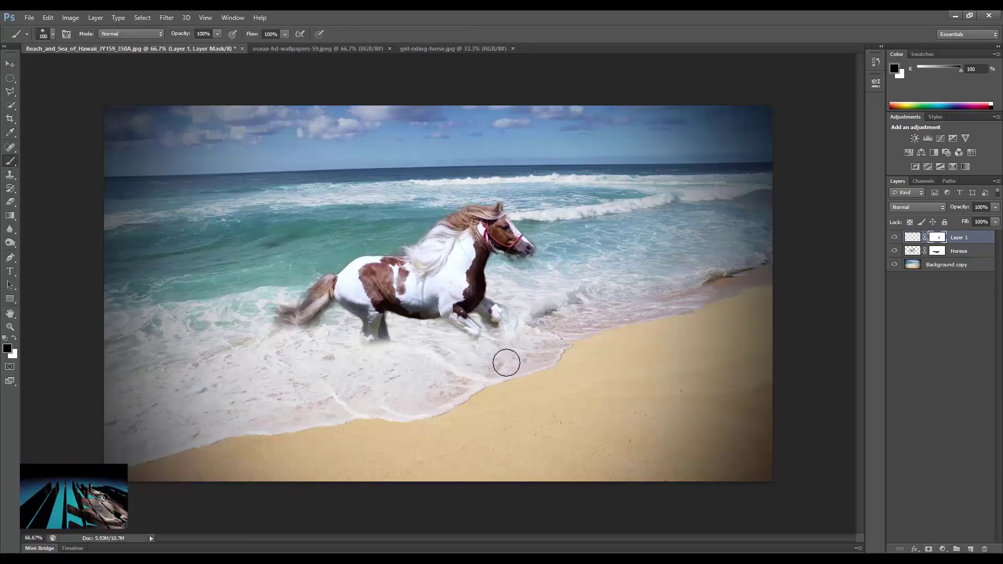
# - Switch to the Move tool and bring the ocean wave photo back into view
pyautogui.click(10, 64)
pyautogui.click(441, 49)
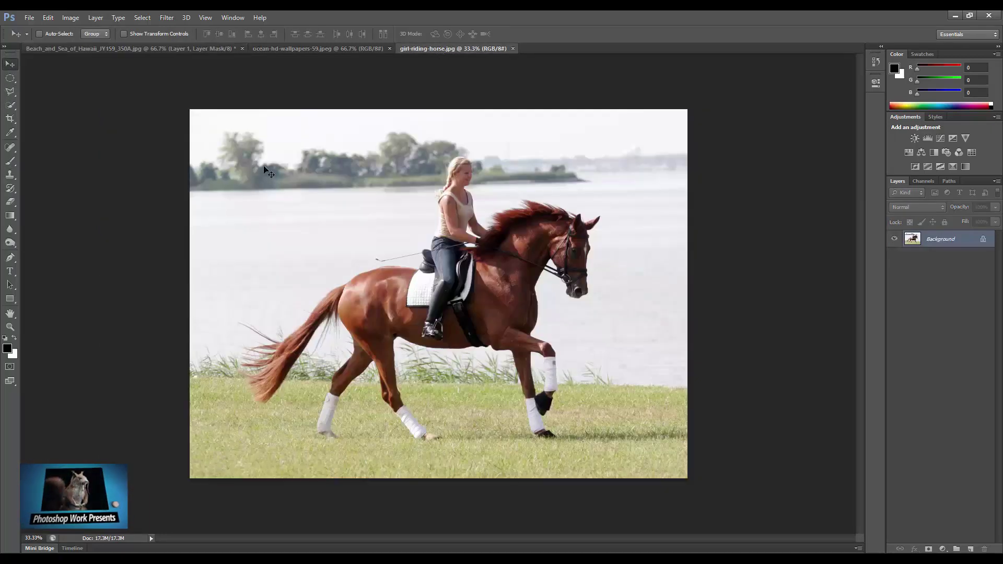
pyautogui.click(291, 52)
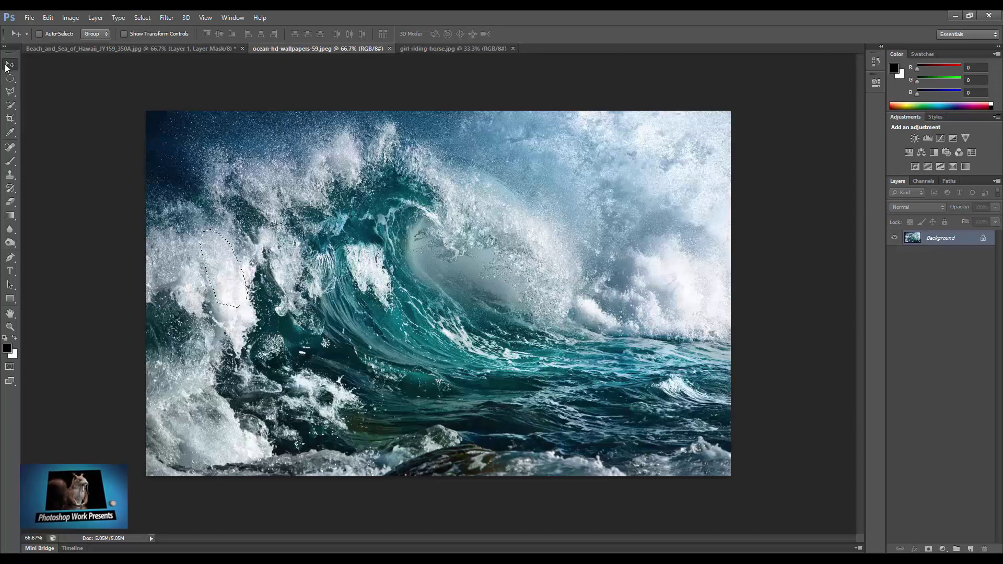
# - Drag another selected spray piece onto the beach image at the horse's hind legs
pyautogui.click(10, 91)
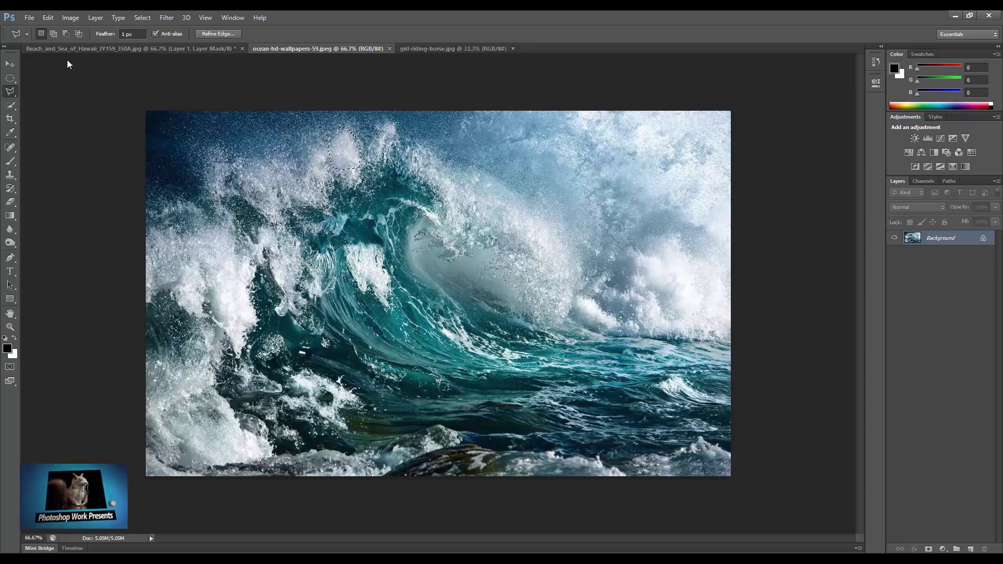
pyautogui.click(10, 65)
pyautogui.moveTo(348, 151); pyautogui.dragTo(344, 282)
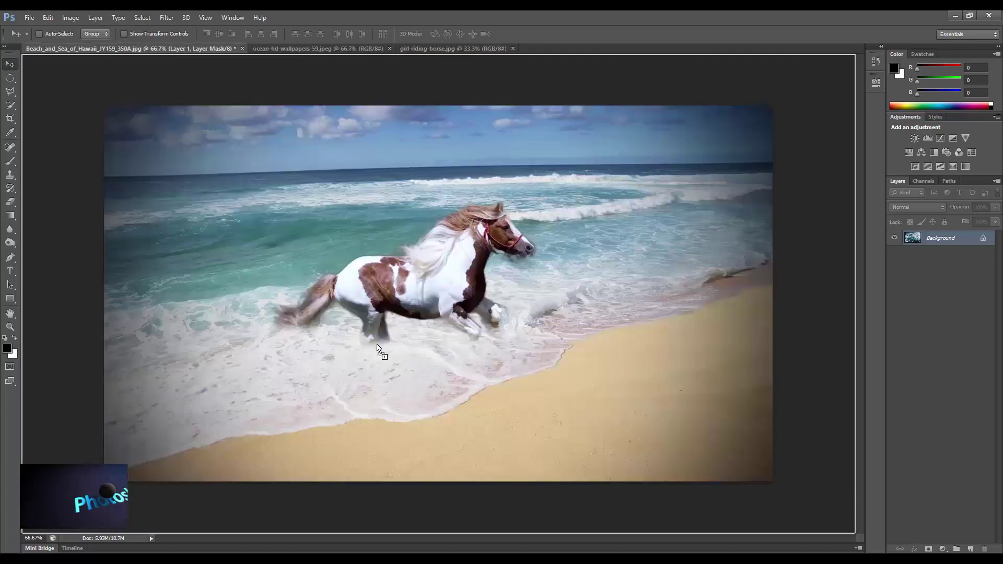
pyautogui.moveTo(345, 282)
pyautogui.mouseDown()
pyautogui.moveTo(381, 351)
pyautogui.moveTo(371, 355)
pyautogui.mouseUp()
# - Mask Layer 2 and brush its edges into the foam
pyautogui.hotkey('ctrl', 'alt', 'm')
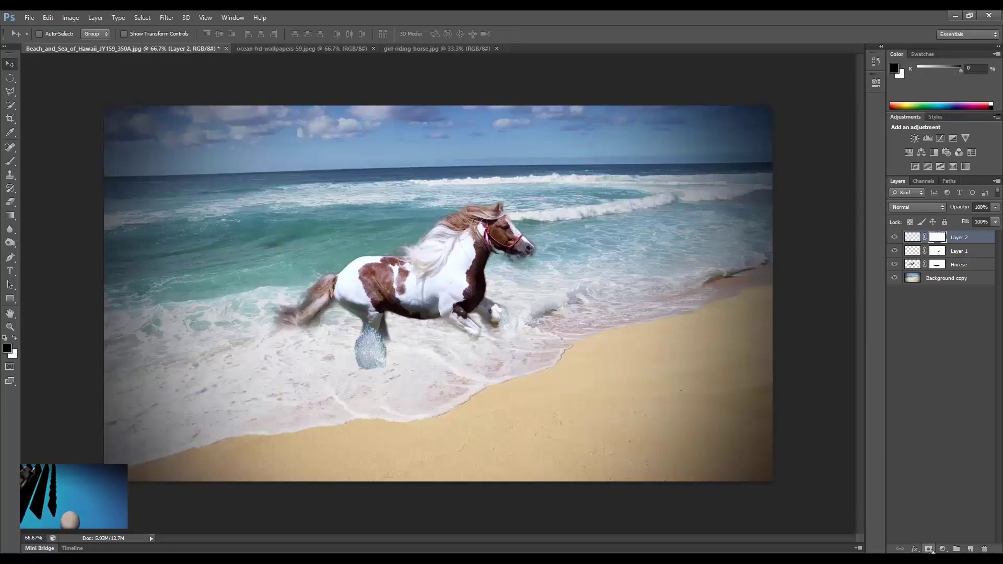
pyautogui.click(10, 161)
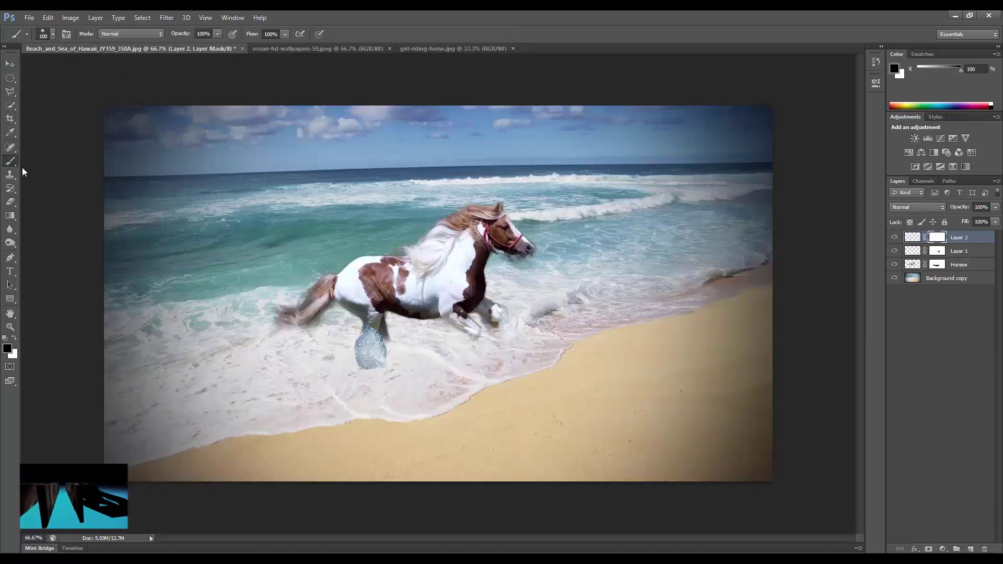
pyautogui.moveTo(358, 351)
pyautogui.mouseDown()
pyautogui.moveTo(385, 382)
pyautogui.moveTo(357, 321)
pyautogui.mouseUp()
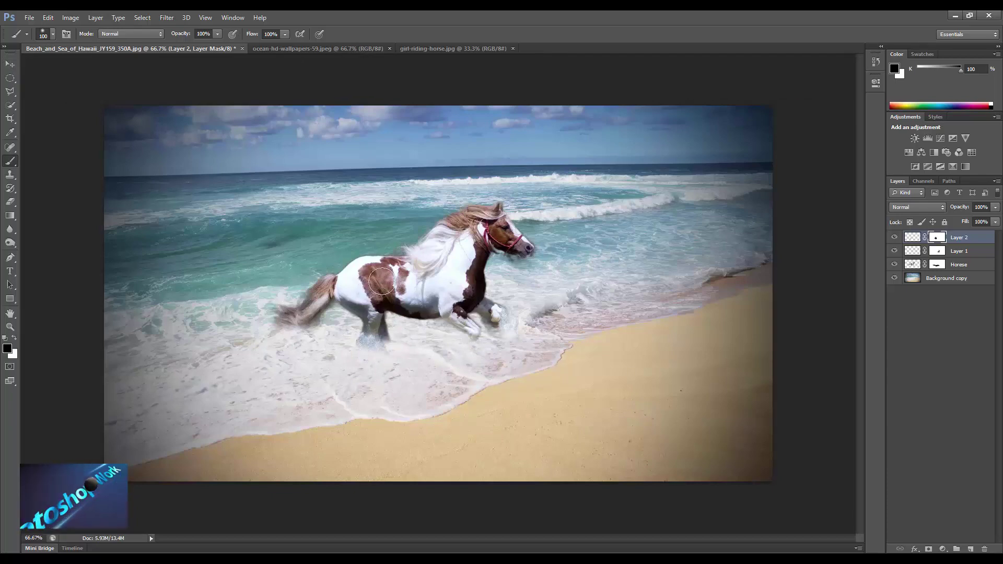
pyautogui.click(318, 48)
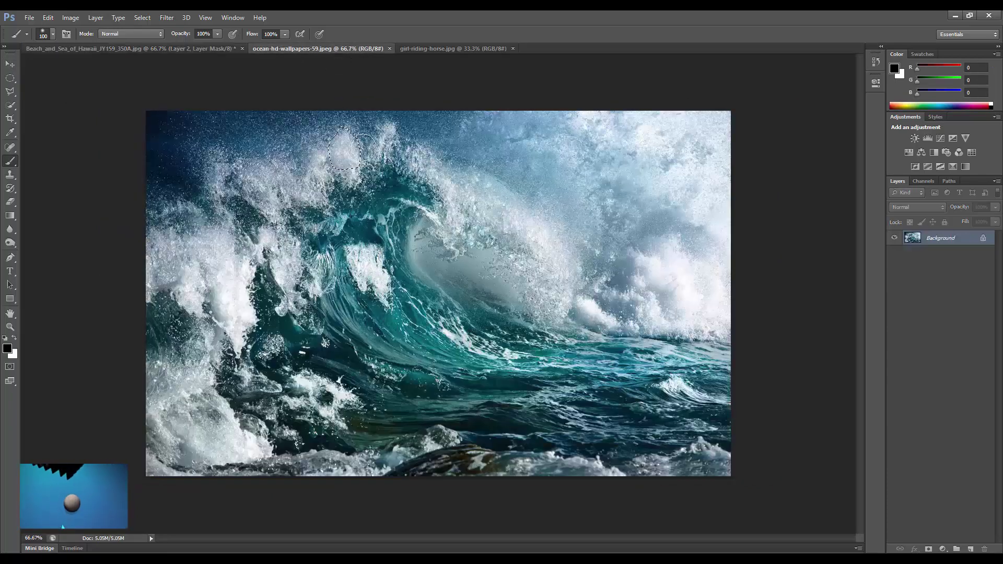
# - Place the wave patch at the front hoof, rotated about 11° clockwise
pyautogui.click(10, 63)
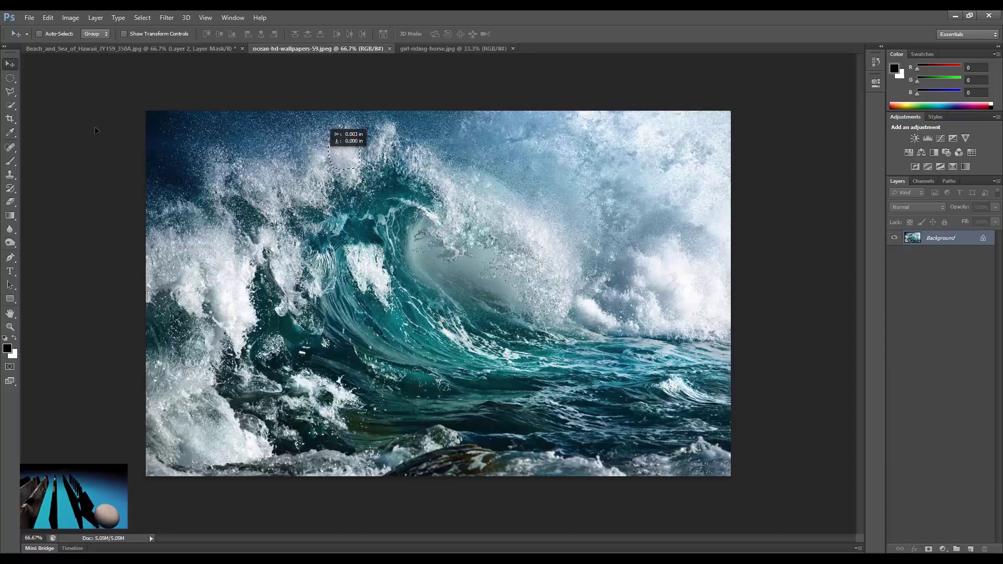
pyautogui.moveTo(344, 151)
pyautogui.mouseDown()
pyautogui.moveTo(8, 65)
pyautogui.moveTo(475, 342)
pyautogui.mouseUp()
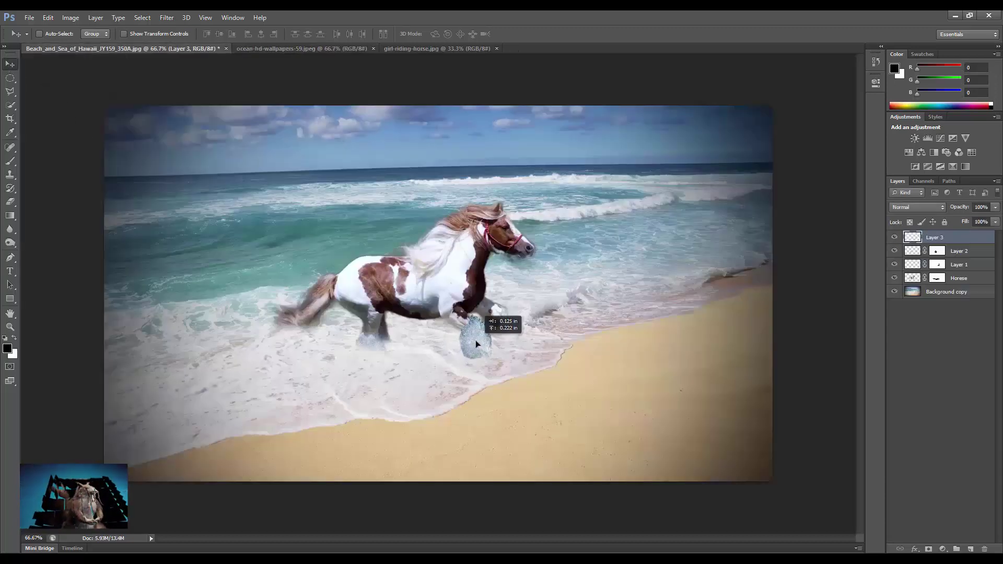
pyautogui.hotkey('ctrl', 't')
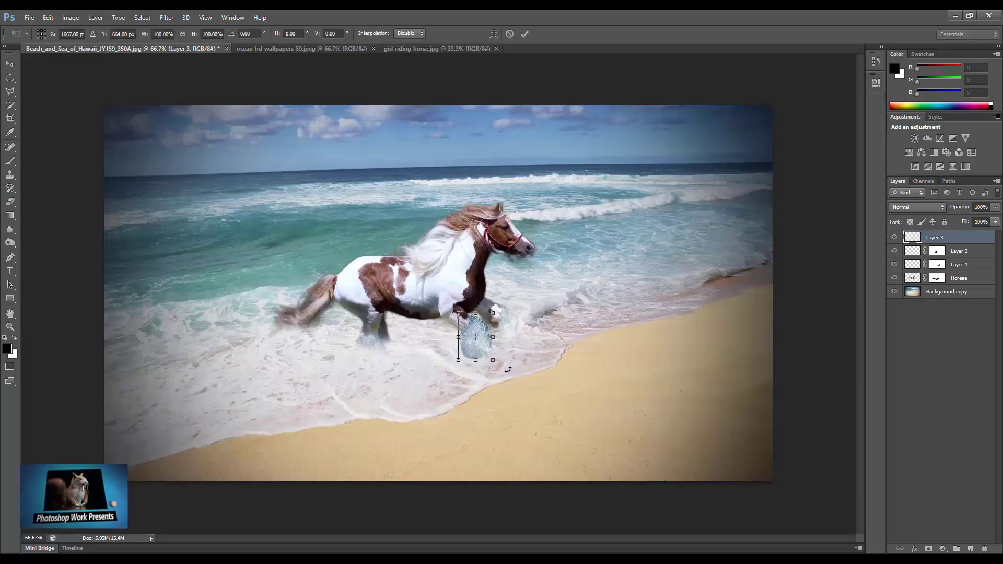
pyautogui.moveTo(508, 369); pyautogui.dragTo(500, 375)
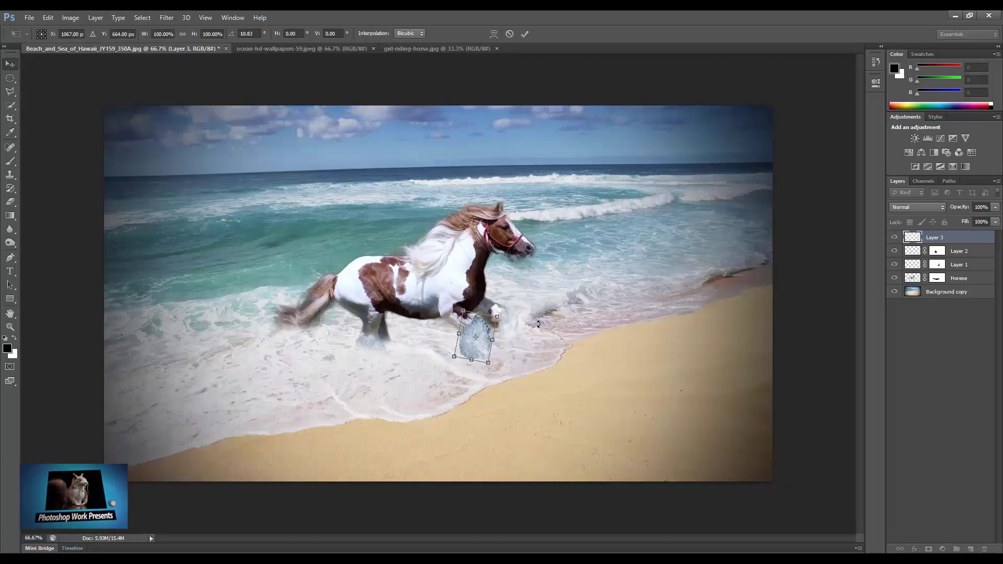
pyautogui.press('Return')
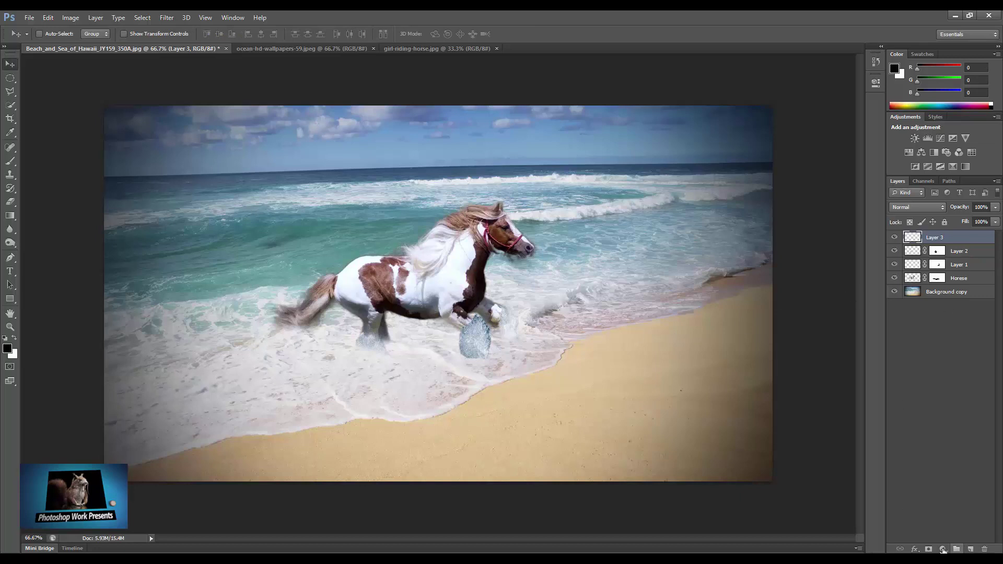
# - Mask Layer 3 and paint out the lower part of the wave patch
pyautogui.click(928, 549)
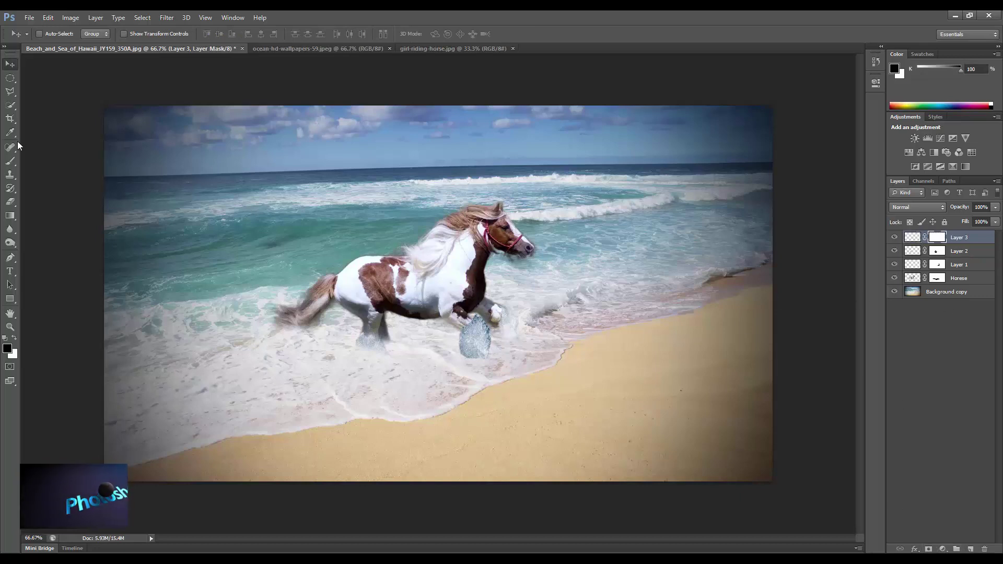
pyautogui.click(10, 161)
pyautogui.moveTo(441, 340)
pyautogui.mouseDown()
pyautogui.moveTo(478, 365)
pyautogui.moveTo(453, 356)
pyautogui.moveTo(486, 362)
pyautogui.mouseUp()
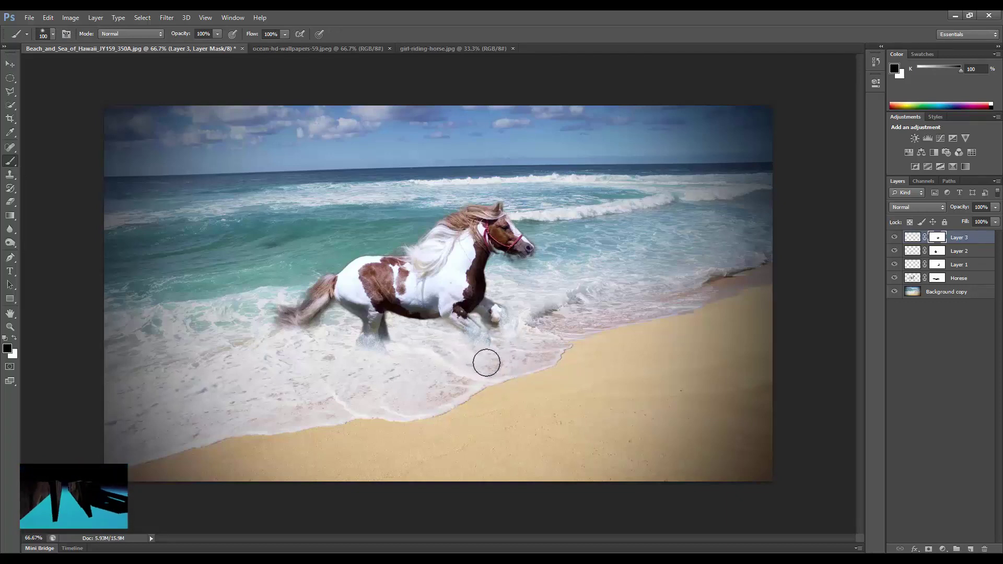
pyautogui.click(10, 63)
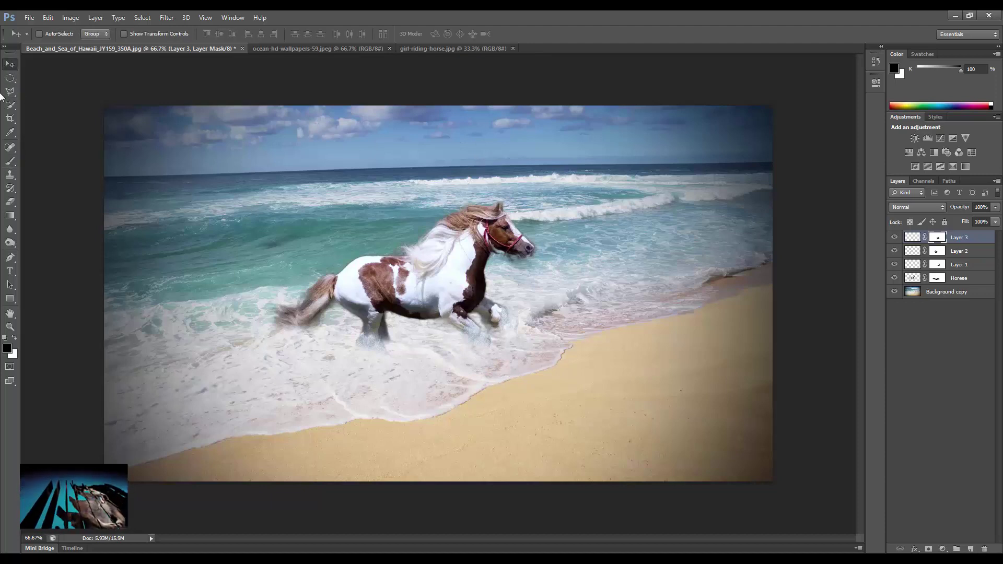
pyautogui.click(442, 48)
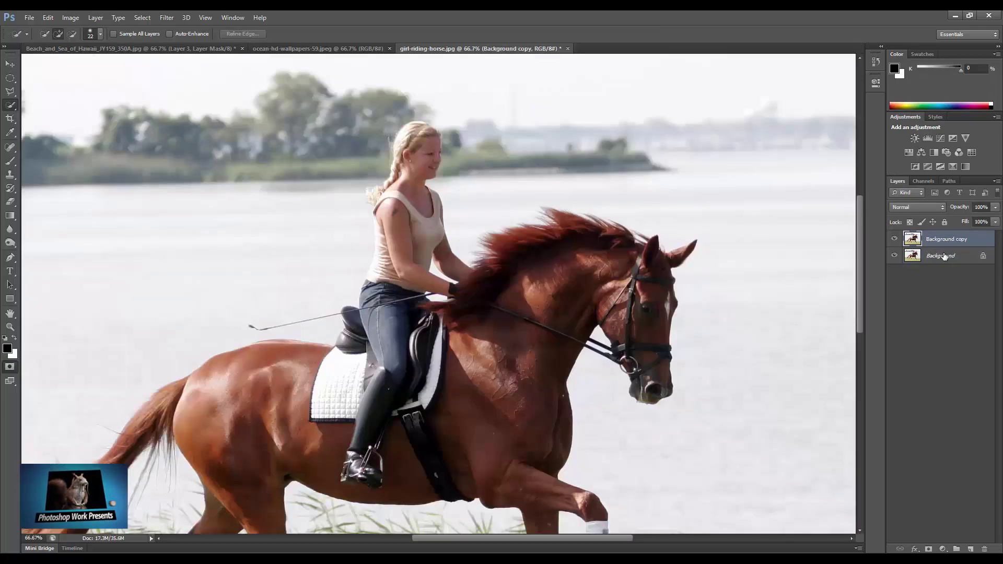
# - Exit Quick Mask and shrink the Quick Selection brush to a small size
pyautogui.press('q')
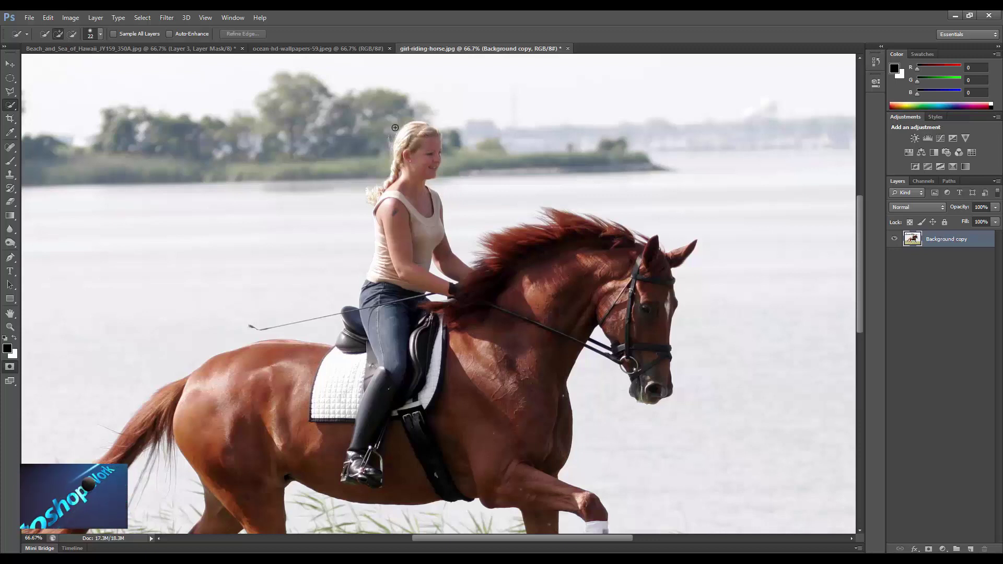
pyautogui.click(100, 34)
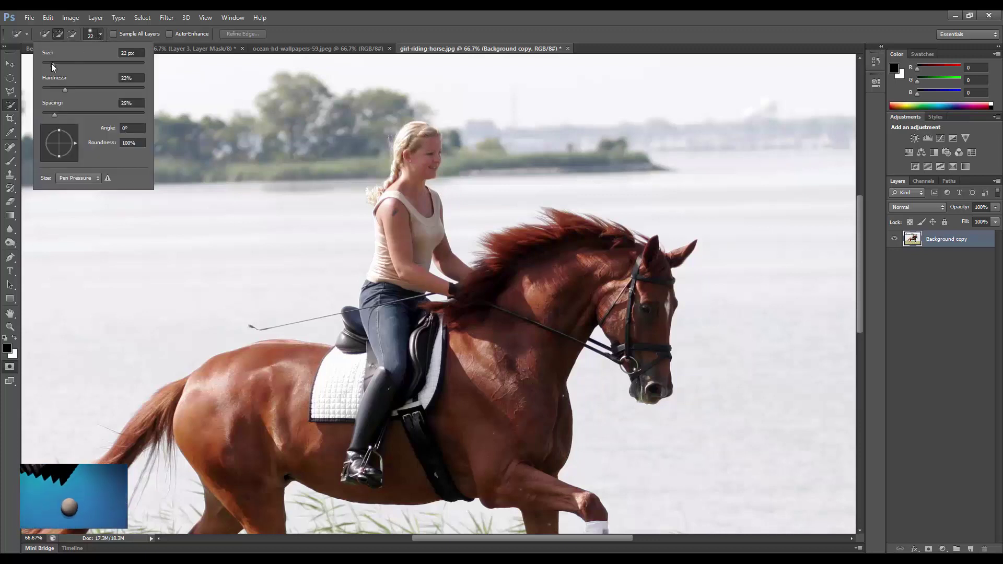
pyautogui.moveTo(51, 64); pyautogui.dragTo(46, 64)
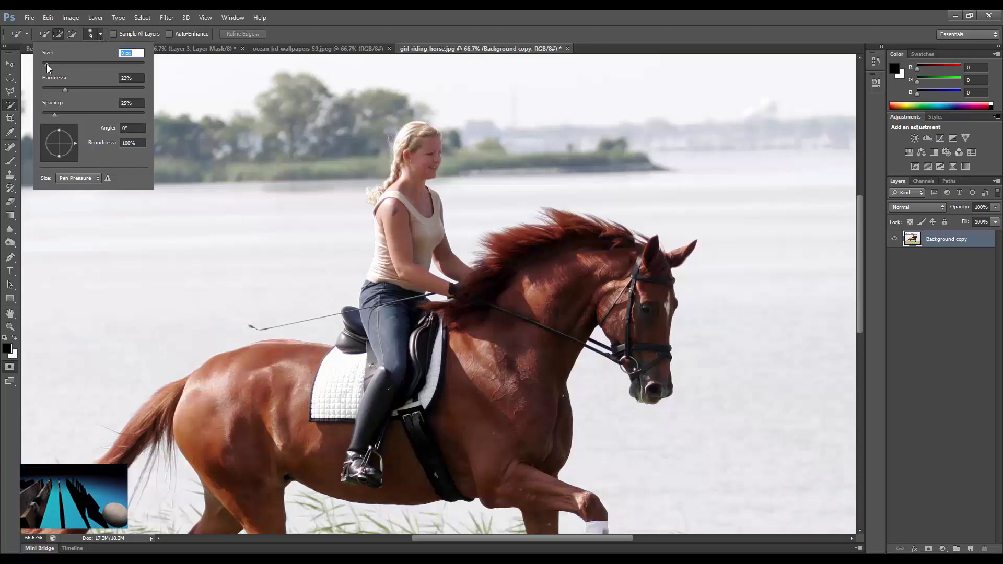
pyautogui.write('11')
pyautogui.press('Return')
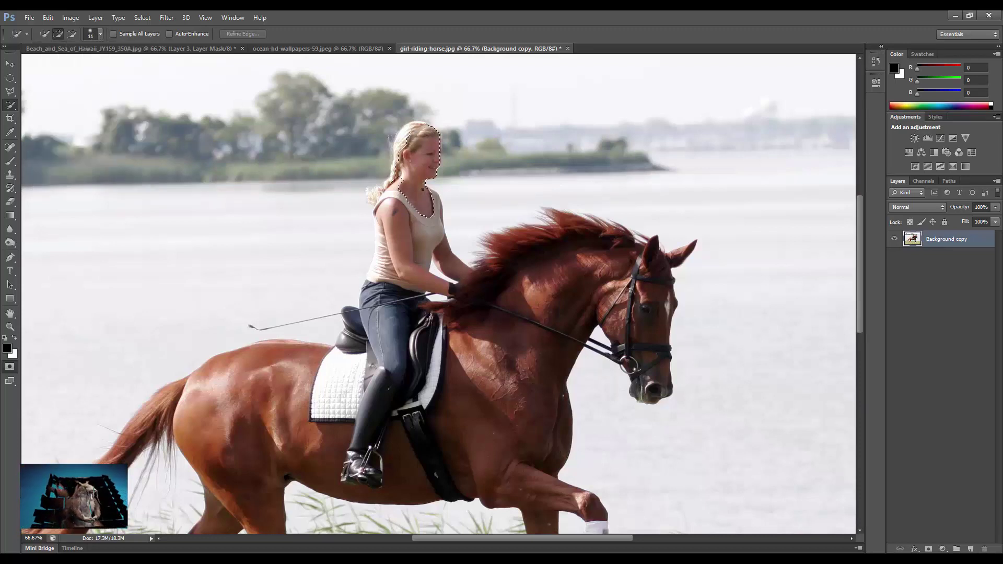
# - Select the rider's face, torso and arm, refining around the saddle pad and boot
pyautogui.moveTo(422, 189); pyautogui.dragTo(418, 122)
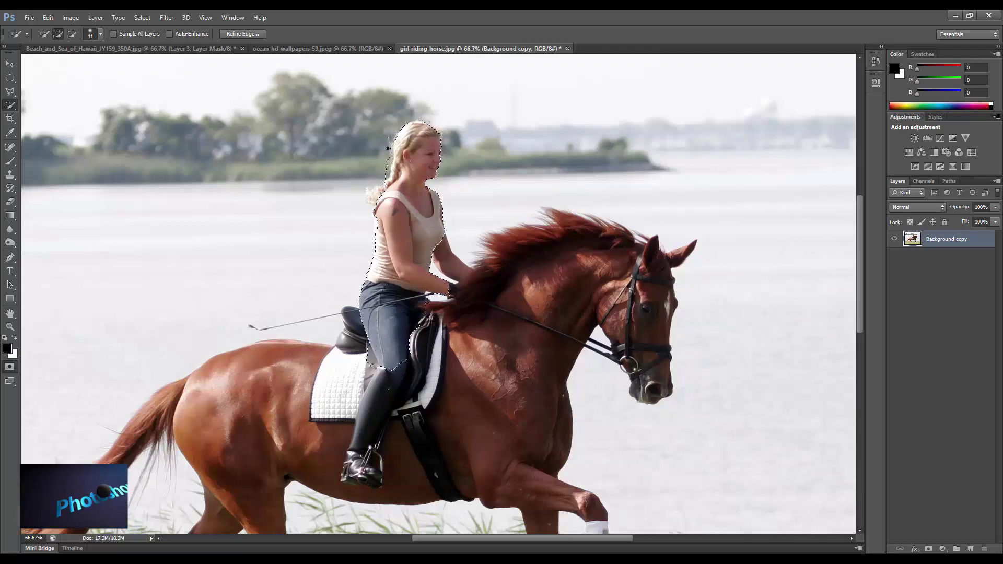
pyautogui.press('alt')
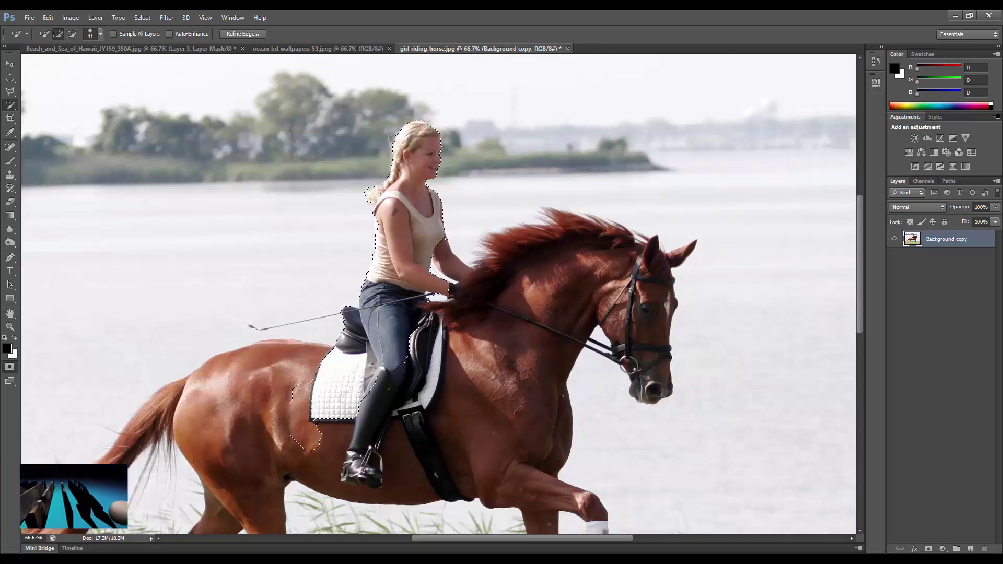
pyautogui.moveTo(303, 402); pyautogui.dragTo(358, 450)
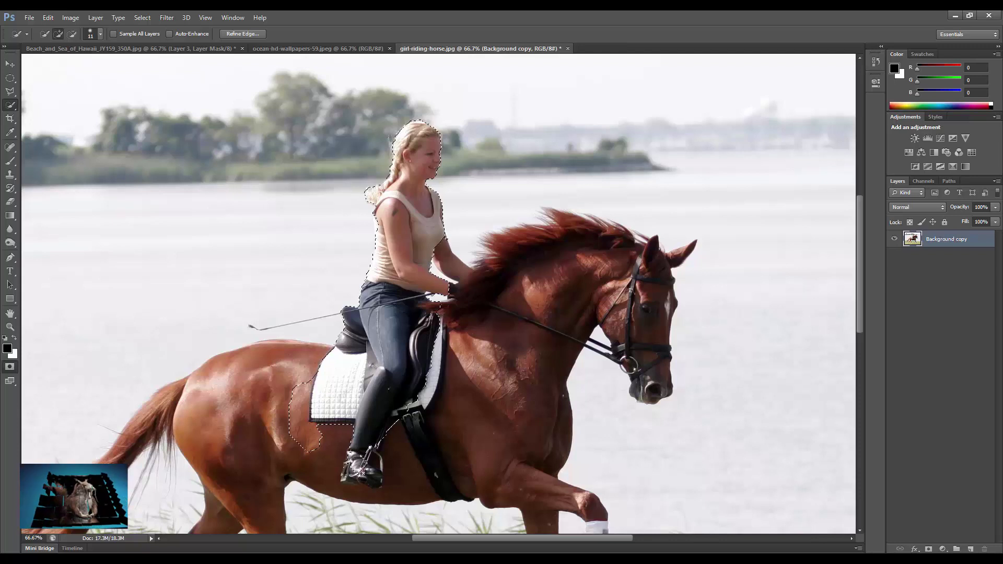
pyautogui.moveTo(359, 450); pyautogui.dragTo(370, 476)
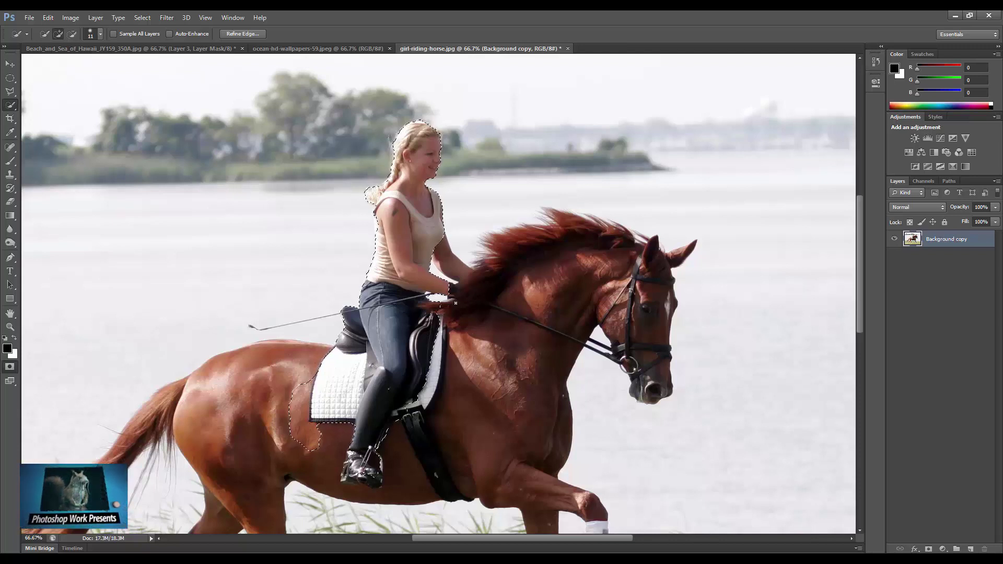
pyautogui.click(351, 425)
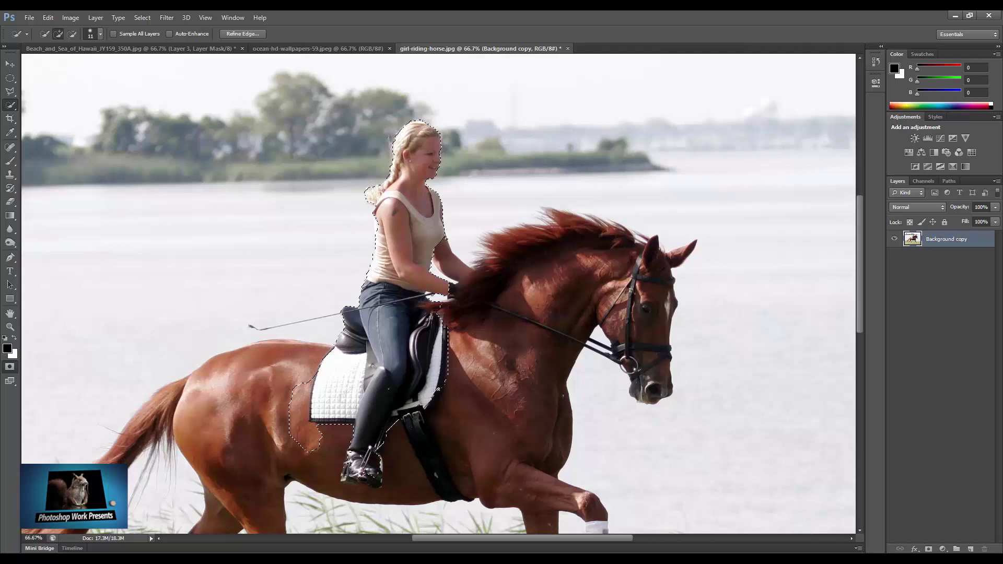
# - Extend the selection over the horse, below the boot, saddle flap, glove and forearm
pyautogui.moveTo(429, 404); pyautogui.dragTo(639, 260)
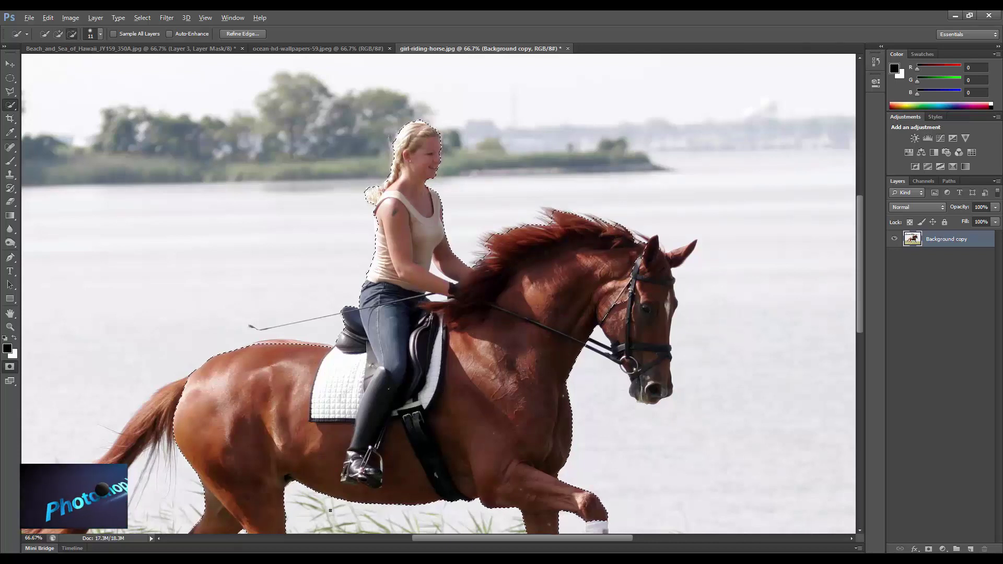
pyautogui.click(387, 472)
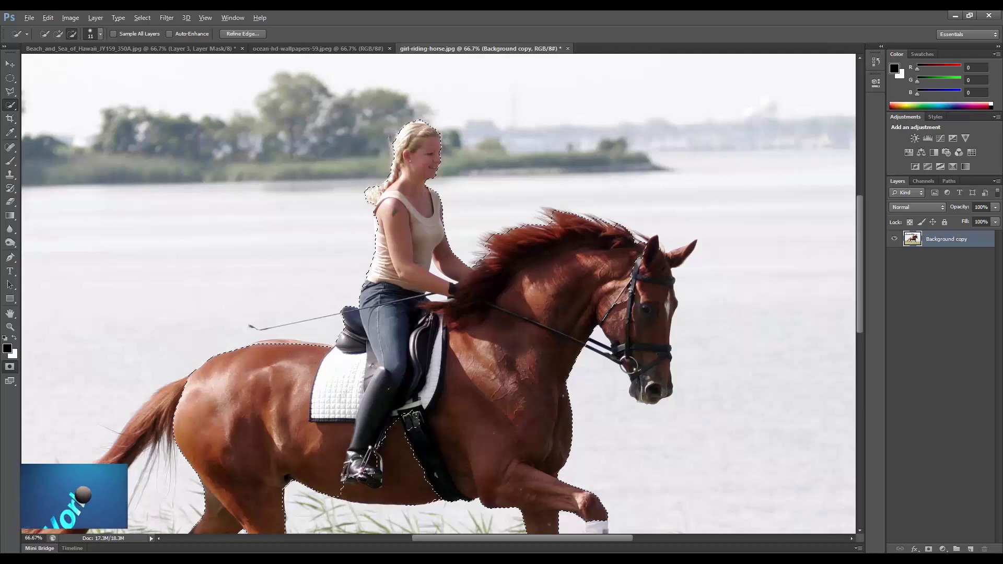
pyautogui.click(424, 365)
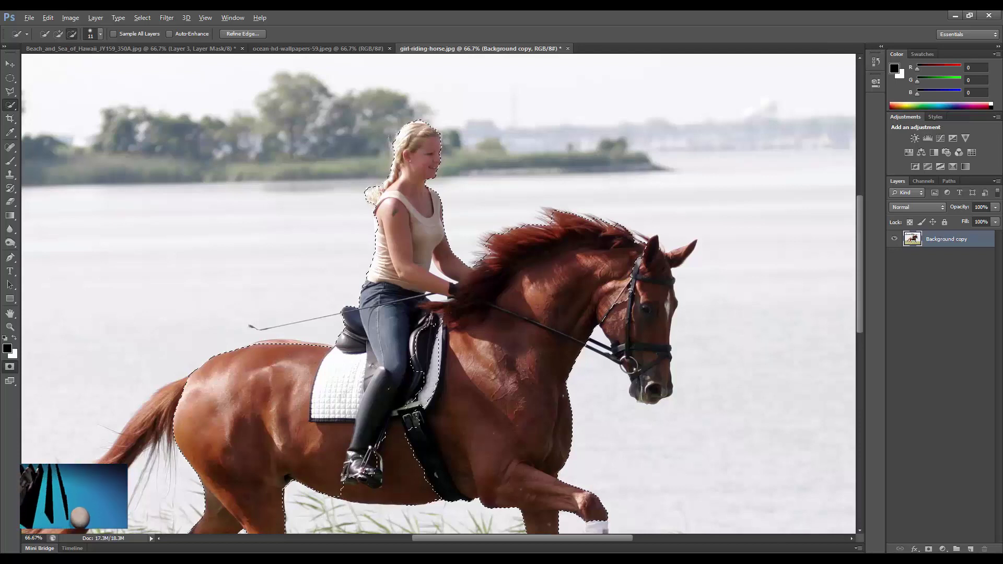
pyautogui.click(452, 299)
pyautogui.moveTo(453, 290); pyautogui.dragTo(486, 248)
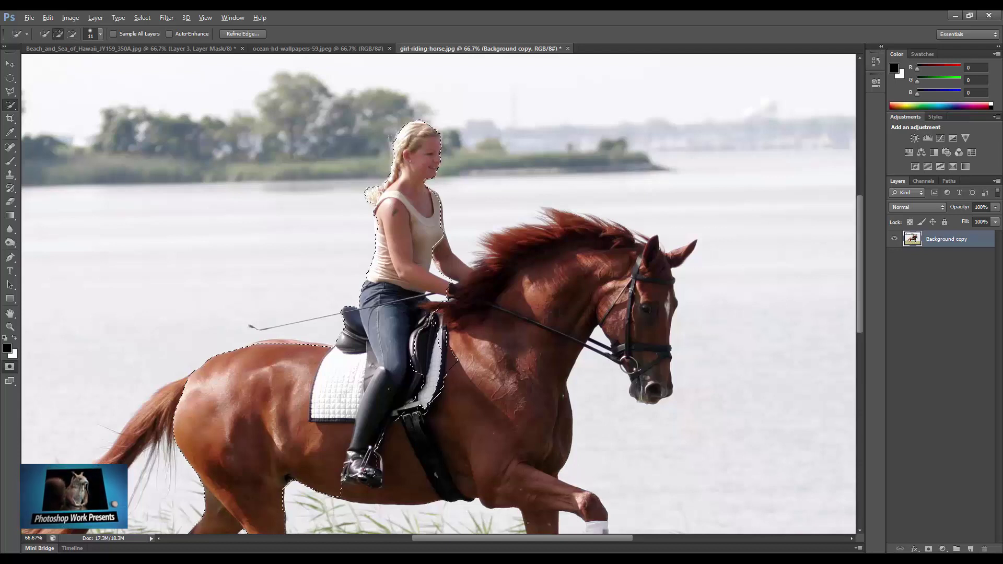
# - Add the rider's boot, calf and lower leg, then drop the whole selection
pyautogui.press('alt')
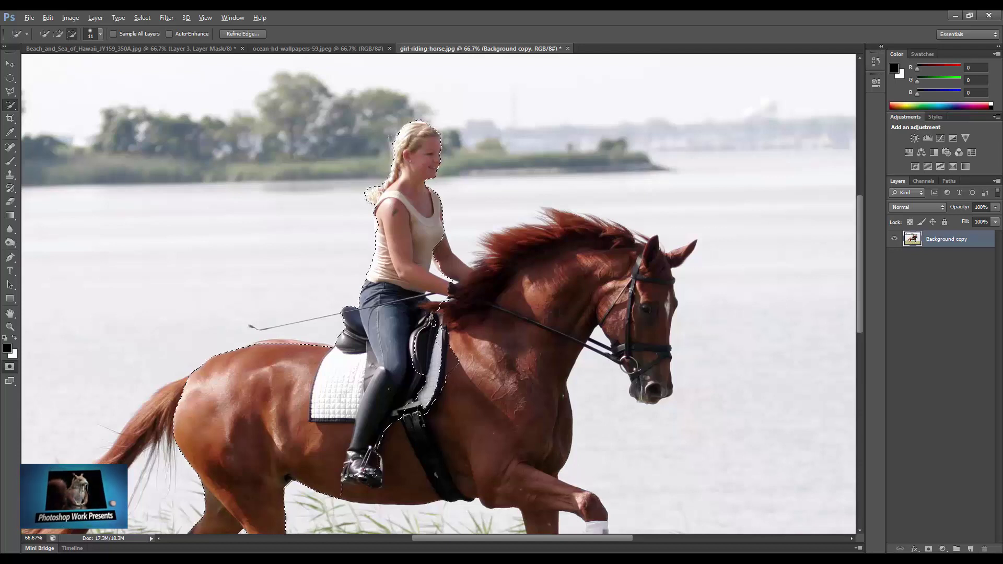
pyautogui.press('alt')
pyautogui.press('alt')
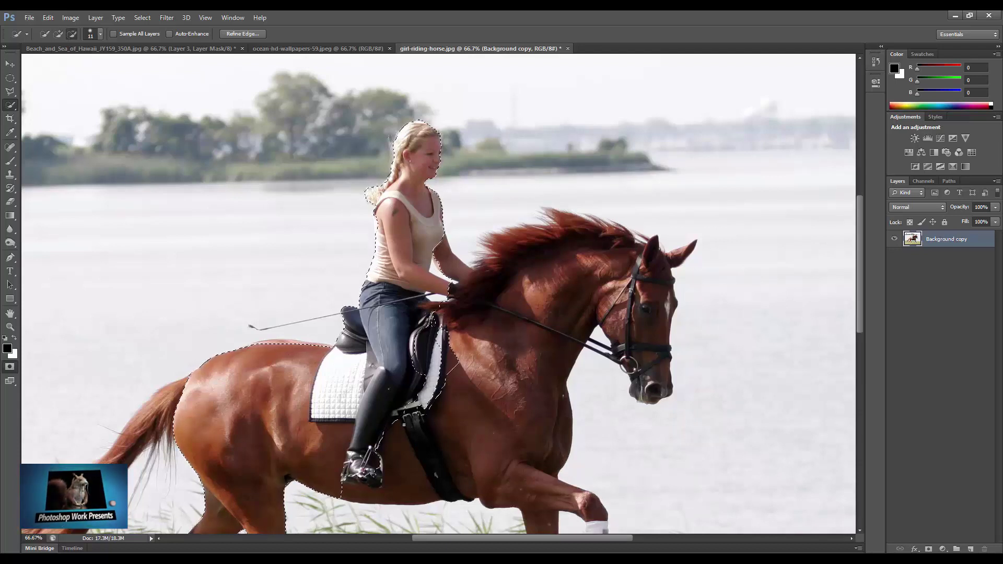
pyautogui.press('alt')
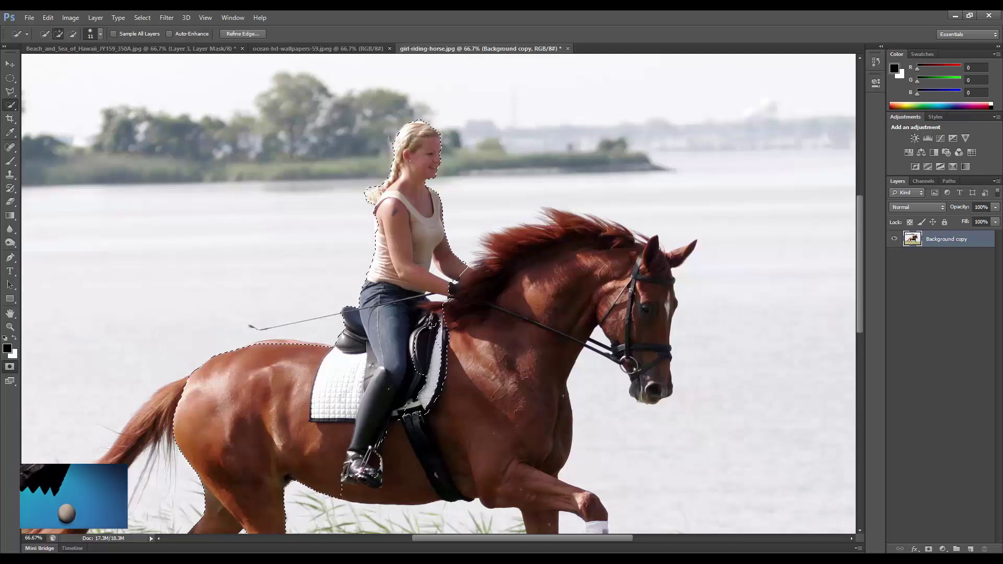
pyautogui.moveTo(434, 312); pyautogui.dragTo(397, 398)
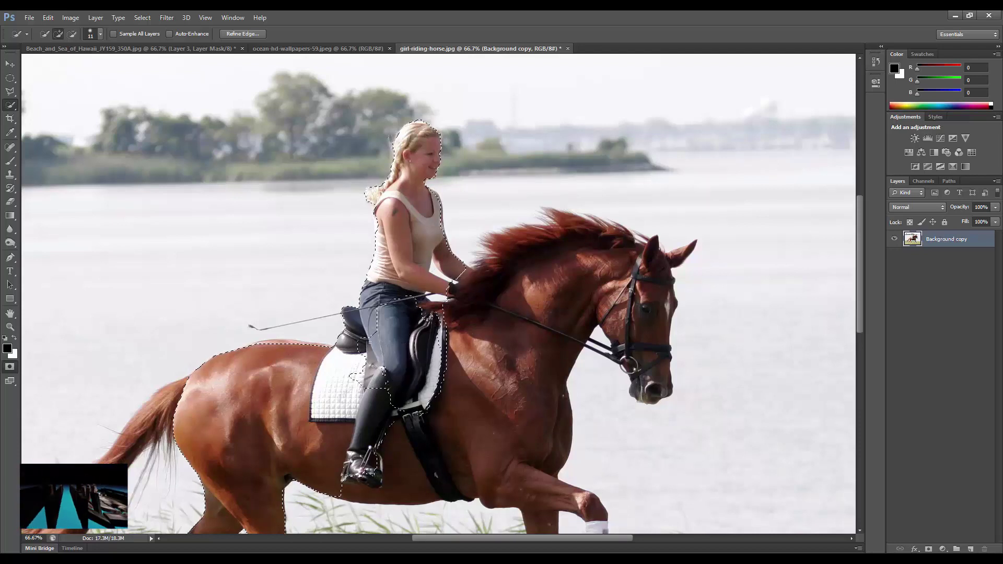
pyautogui.moveTo(383, 371)
pyautogui.mouseDown()
pyautogui.moveTo(375, 418)
pyautogui.moveTo(312, 347)
pyautogui.mouseUp()
pyautogui.hotkey('ctrl', 'd')
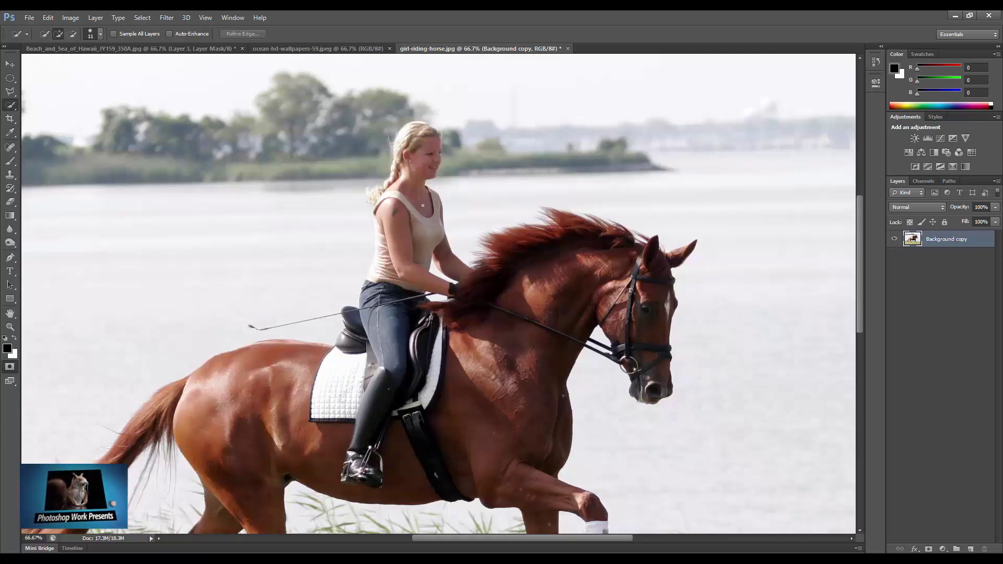
# - At 200% zoom, select the rider's head, torso, hair, braid and curly tips
pyautogui.hotkey('ctrl', '+')
pyautogui.hotkey('ctrl', '+')
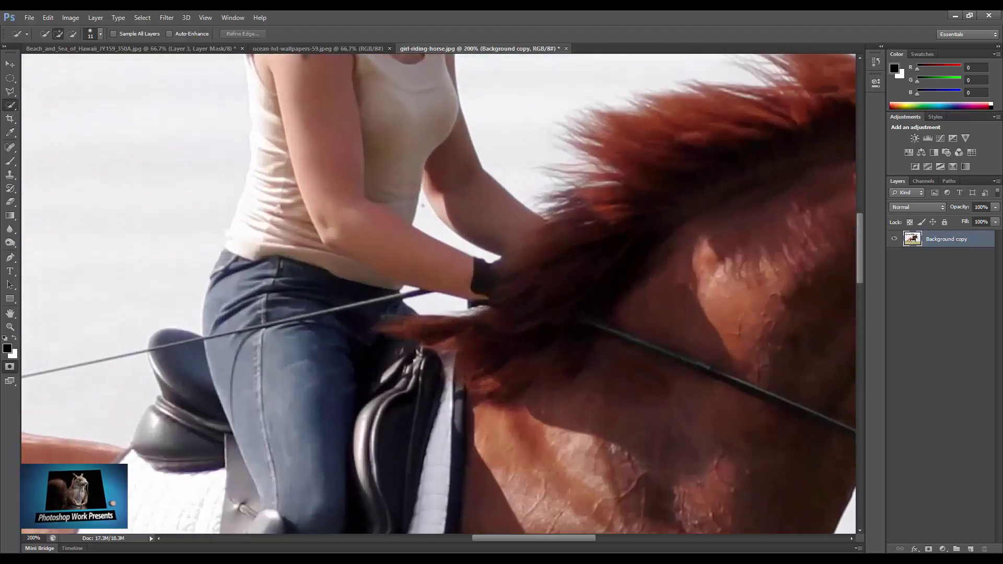
pyautogui.moveTo(386, 129); pyautogui.dragTo(405, 331)
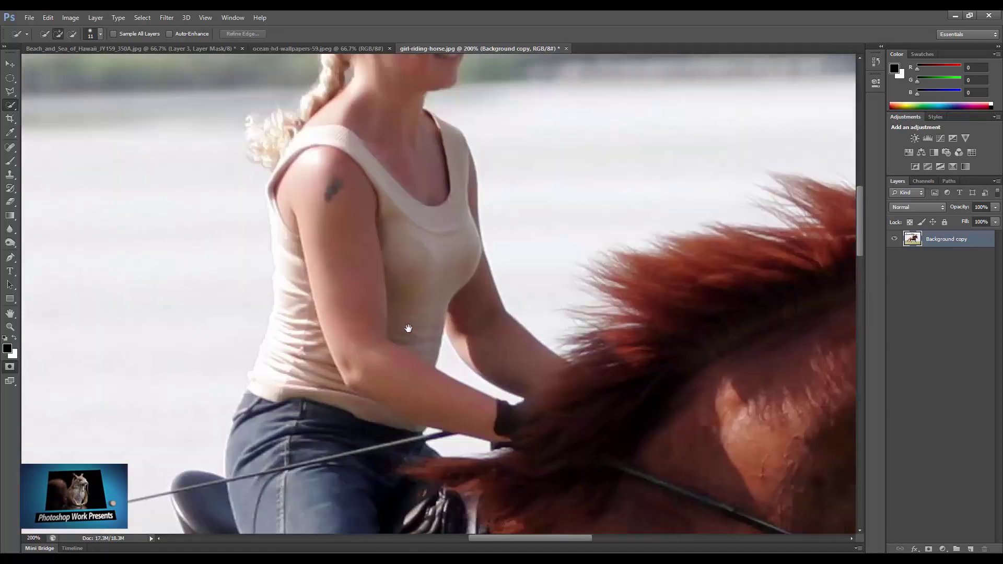
pyautogui.moveTo(403, 159); pyautogui.dragTo(409, 286)
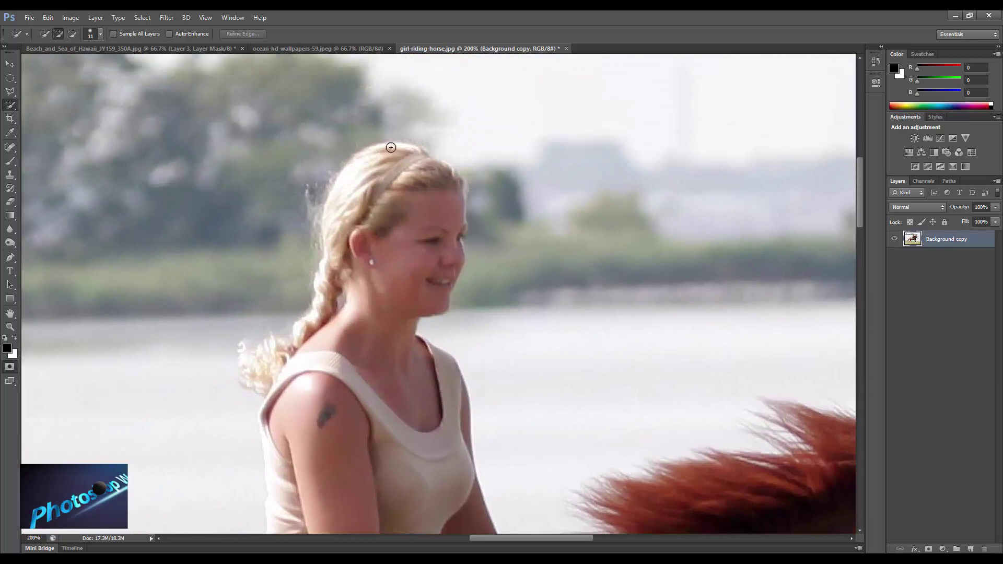
pyautogui.moveTo(390, 147); pyautogui.dragTo(400, 489)
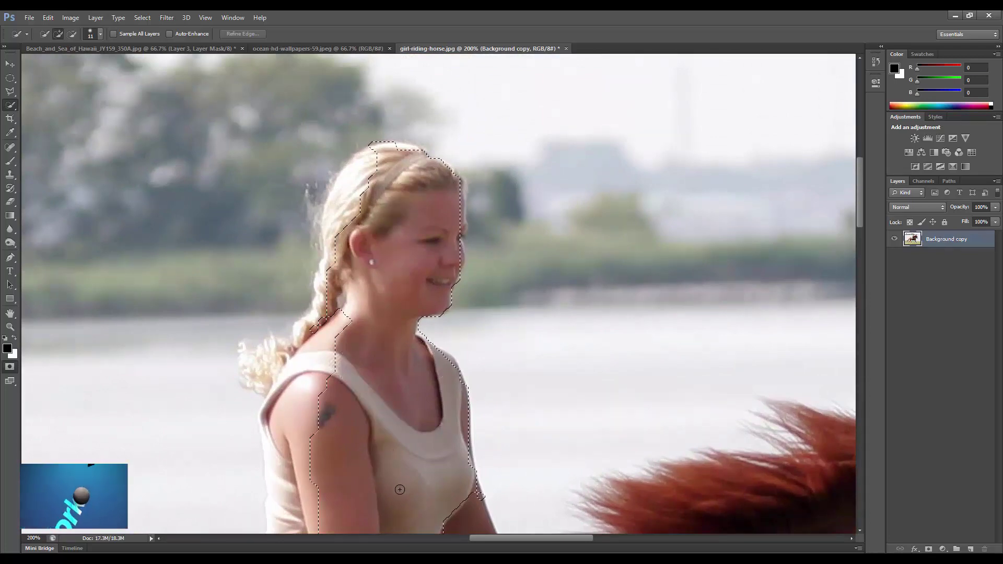
pyautogui.moveTo(406, 148)
pyautogui.mouseDown()
pyautogui.moveTo(365, 163)
pyautogui.moveTo(340, 209)
pyautogui.moveTo(336, 310)
pyautogui.moveTo(282, 397)
pyautogui.moveTo(290, 480)
pyautogui.moveTo(324, 418)
pyautogui.moveTo(399, 389)
pyautogui.mouseUp()
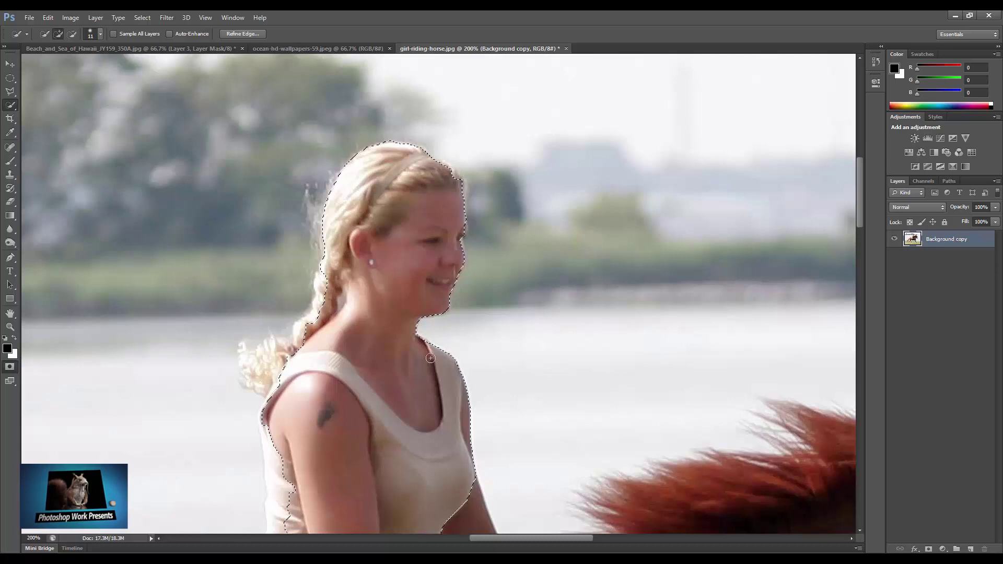
pyautogui.moveTo(409, 380)
pyautogui.mouseDown()
pyautogui.moveTo(433, 292)
pyautogui.moveTo(432, 360)
pyautogui.mouseUp()
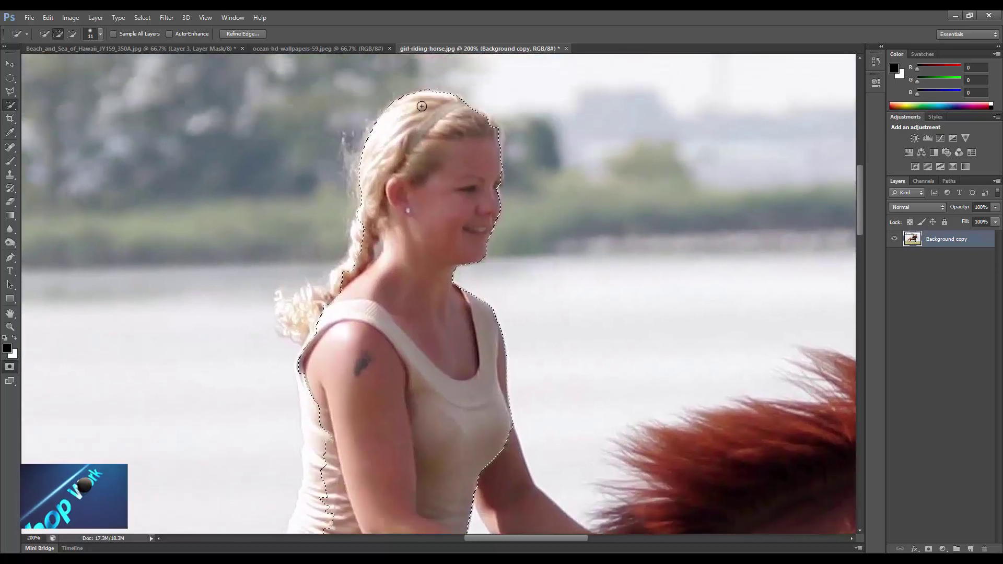
pyautogui.moveTo(370, 206); pyautogui.dragTo(357, 257)
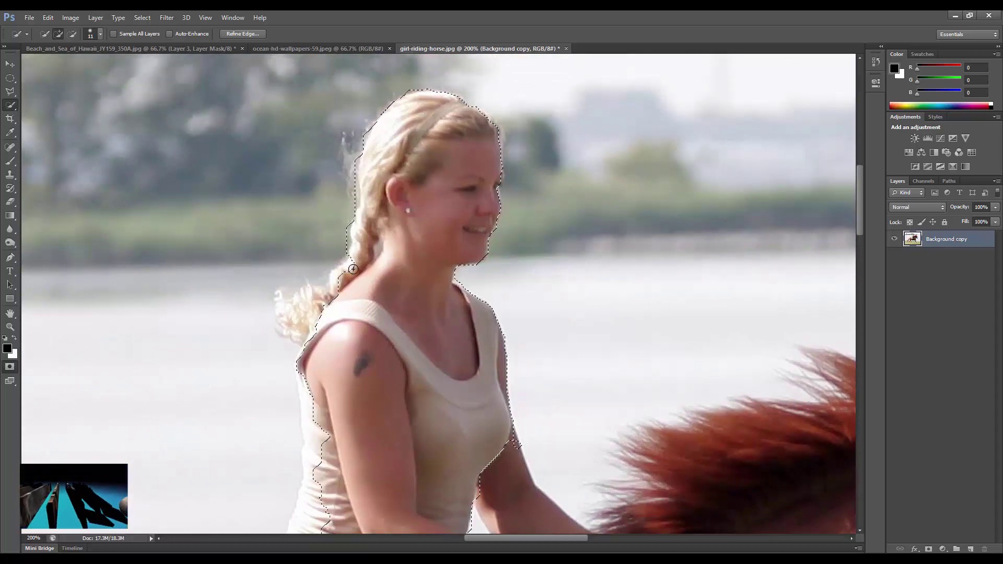
pyautogui.moveTo(309, 299); pyautogui.dragTo(296, 322)
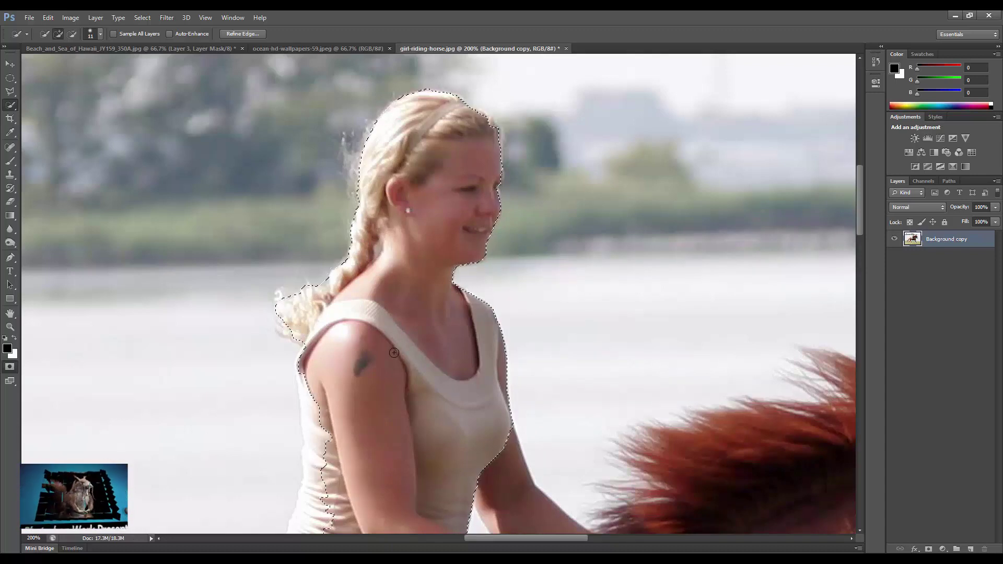
# - Extend the selection down her torso, left waist and arm to the hand
pyautogui.scroll(-4, 366, 314)
pyautogui.moveTo(419, 305); pyautogui.dragTo(323, 296)
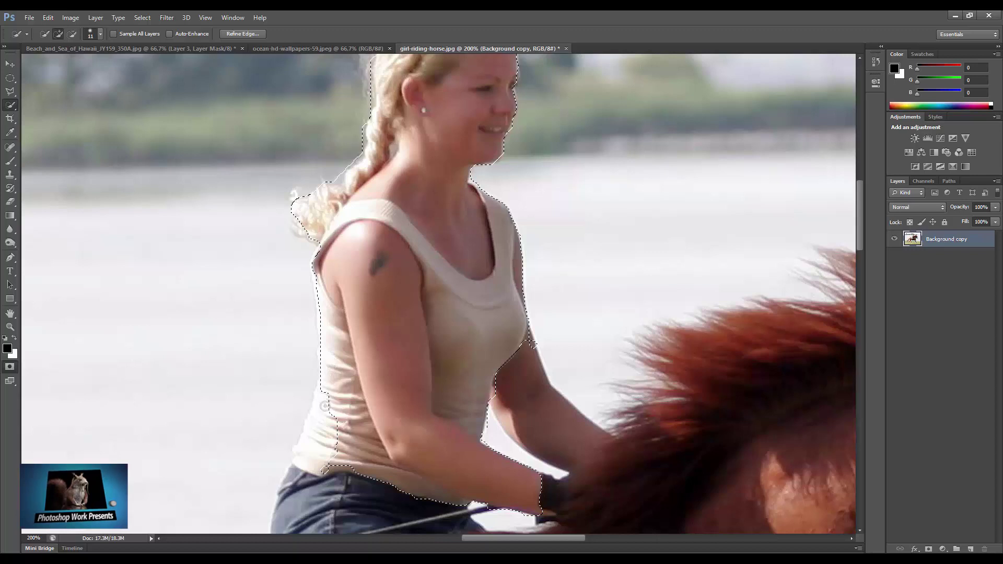
pyautogui.moveTo(314, 433)
pyautogui.mouseDown()
pyautogui.moveTo(513, 283)
pyautogui.moveTo(520, 320)
pyautogui.mouseUp()
pyautogui.moveTo(531, 369); pyautogui.dragTo(620, 407)
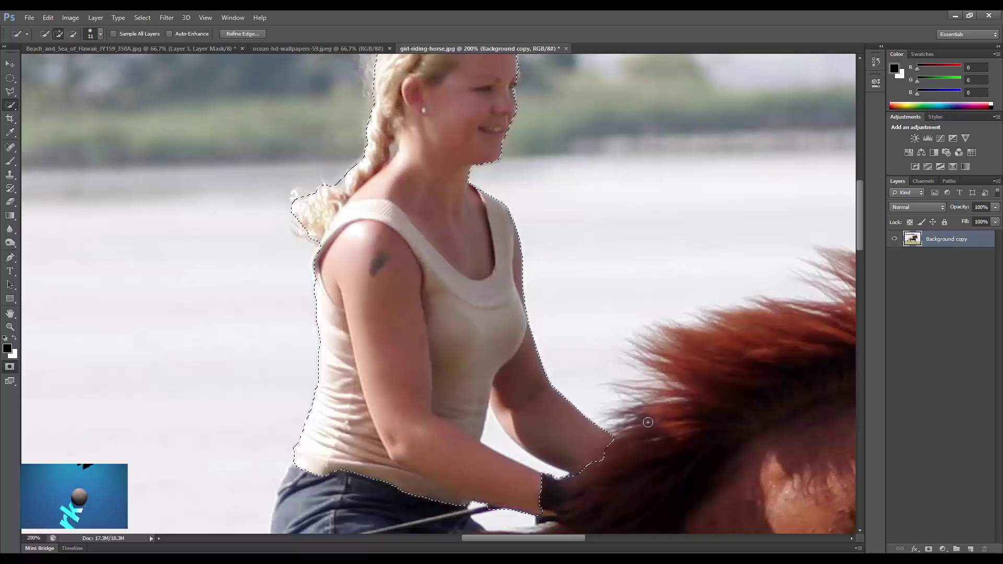
pyautogui.moveTo(475, 420); pyautogui.dragTo(490, 284)
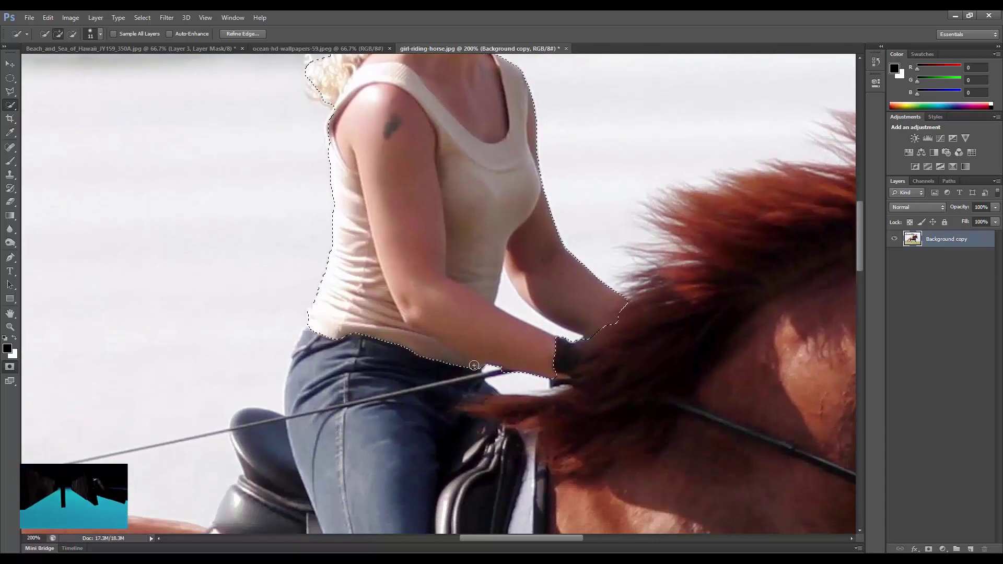
pyautogui.moveTo(472, 364); pyautogui.dragTo(473, 397)
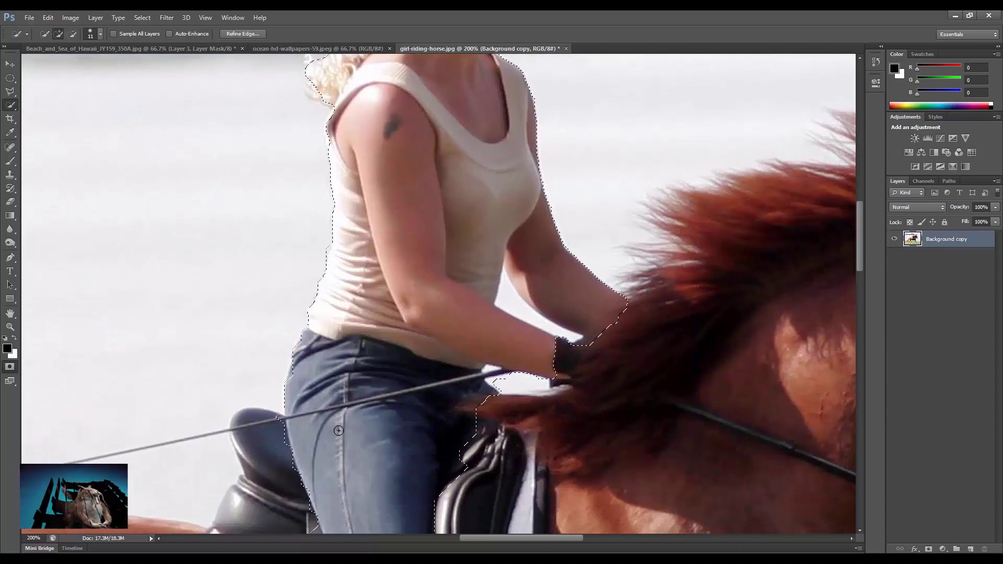
# - Add the front of the saddle and refine the edges near the lower leg
pyautogui.moveTo(393, 465); pyautogui.dragTo(395, 309)
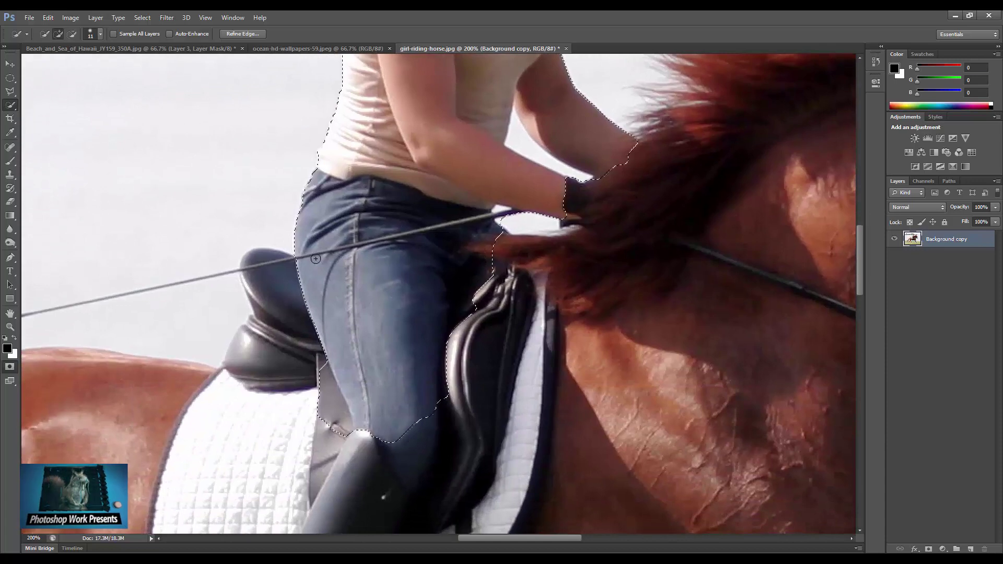
pyautogui.moveTo(283, 286); pyautogui.dragTo(255, 333)
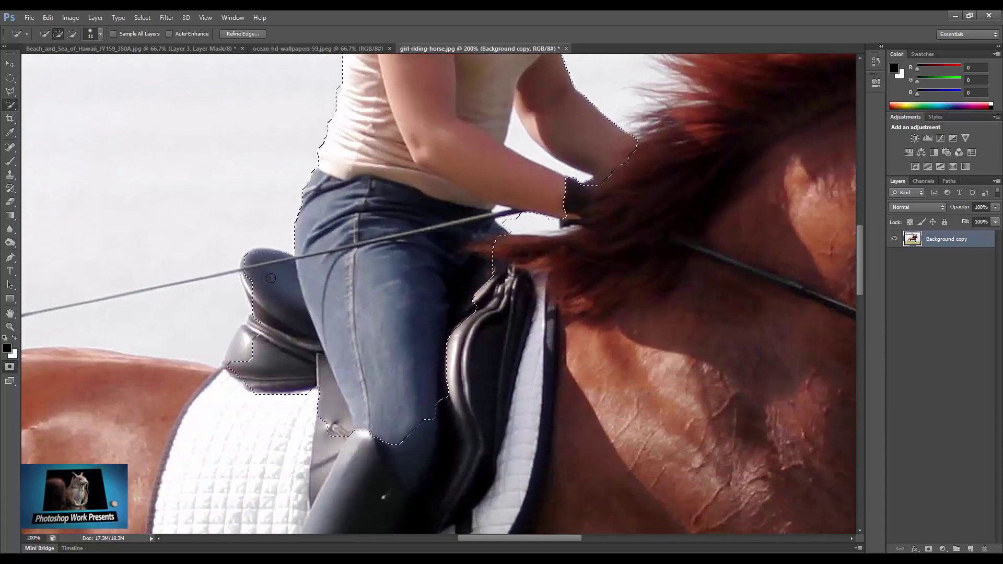
pyautogui.click(236, 356)
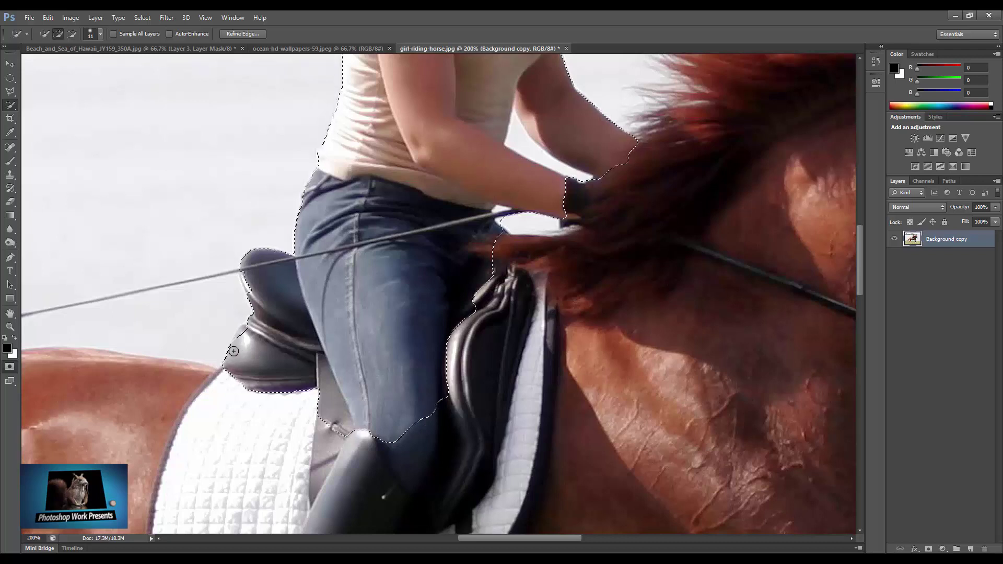
pyautogui.moveTo(234, 350); pyautogui.dragTo(243, 335)
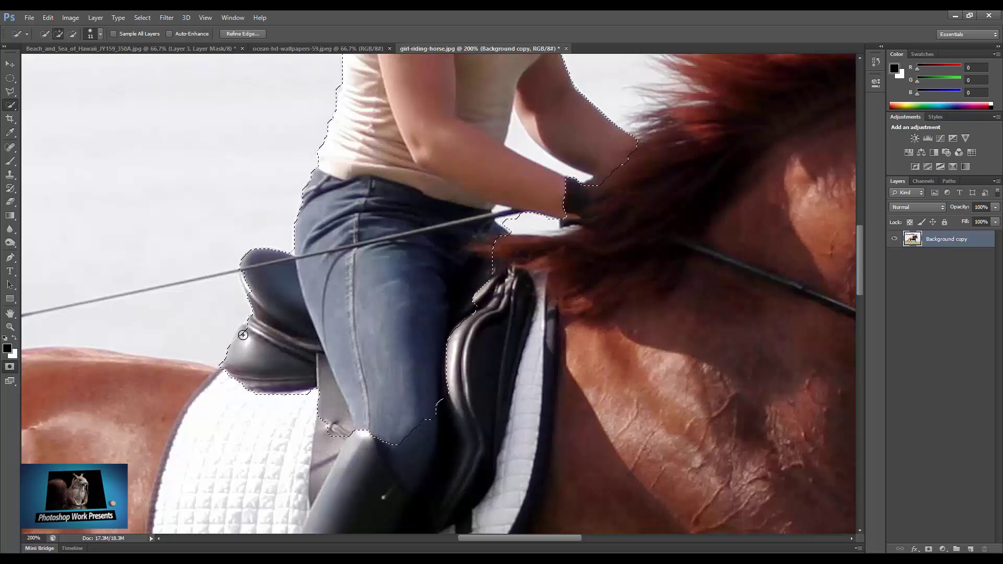
pyautogui.click(245, 269)
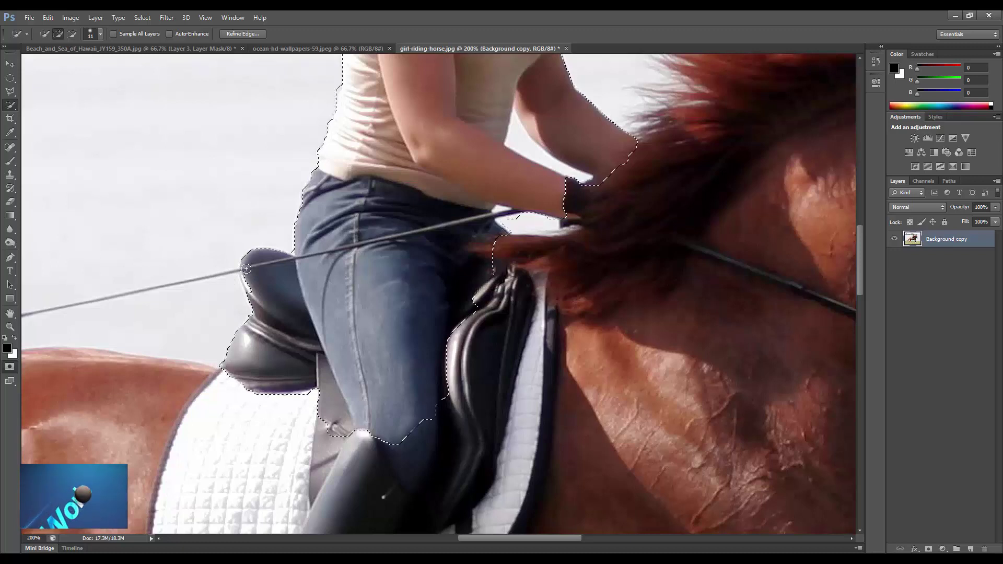
pyautogui.click(254, 294)
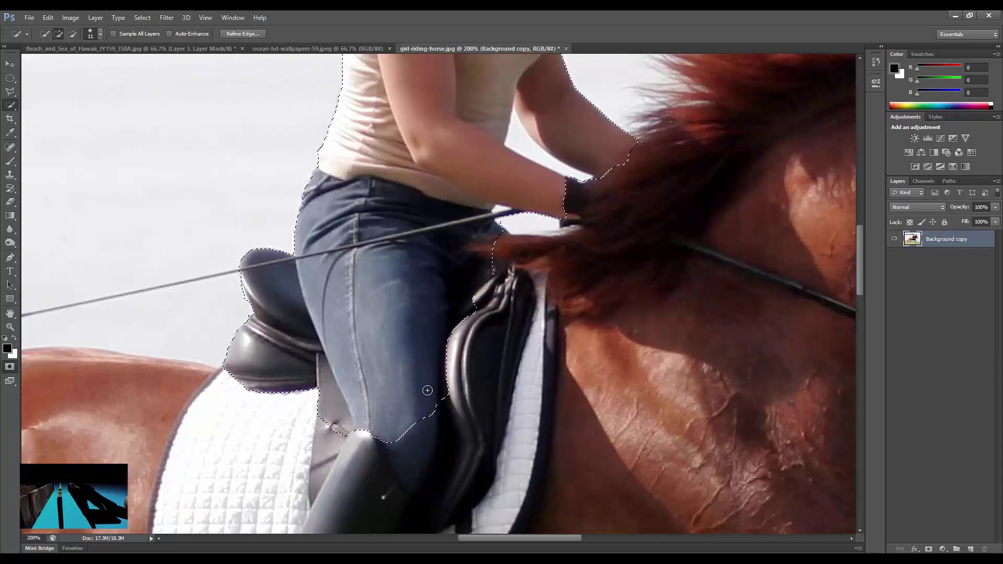
# - Add the white saddle pad, subtract nearby horse body, then add boot and saddle flap
pyautogui.moveTo(288, 357)
pyautogui.mouseDown()
pyautogui.moveTo(349, 385)
pyautogui.moveTo(380, 319)
pyautogui.moveTo(383, 277)
pyautogui.mouseUp()
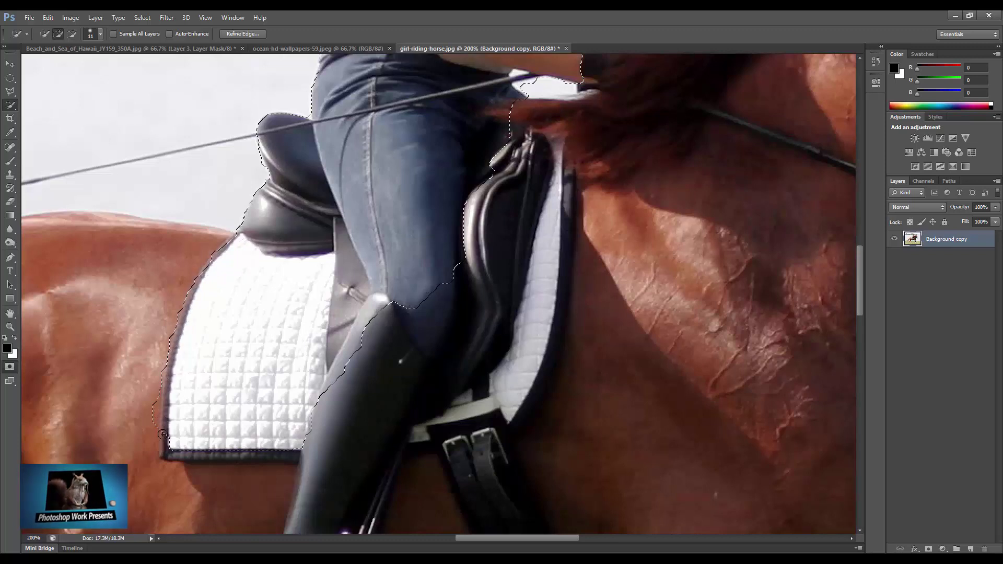
pyautogui.click(170, 464)
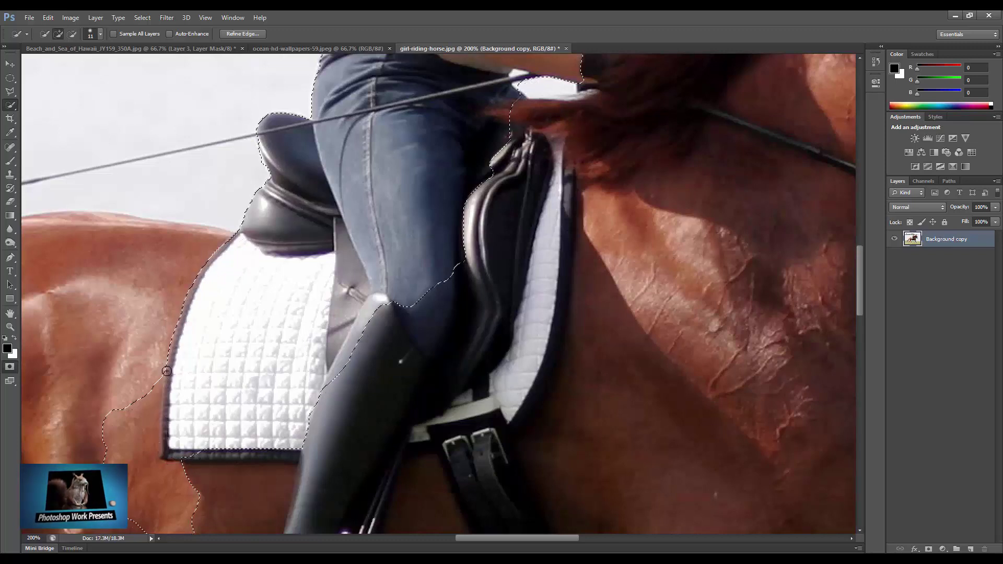
pyautogui.moveTo(134, 363)
pyautogui.mouseDown()
pyautogui.moveTo(152, 452)
pyautogui.moveTo(185, 470)
pyautogui.moveTo(194, 518)
pyautogui.mouseUp()
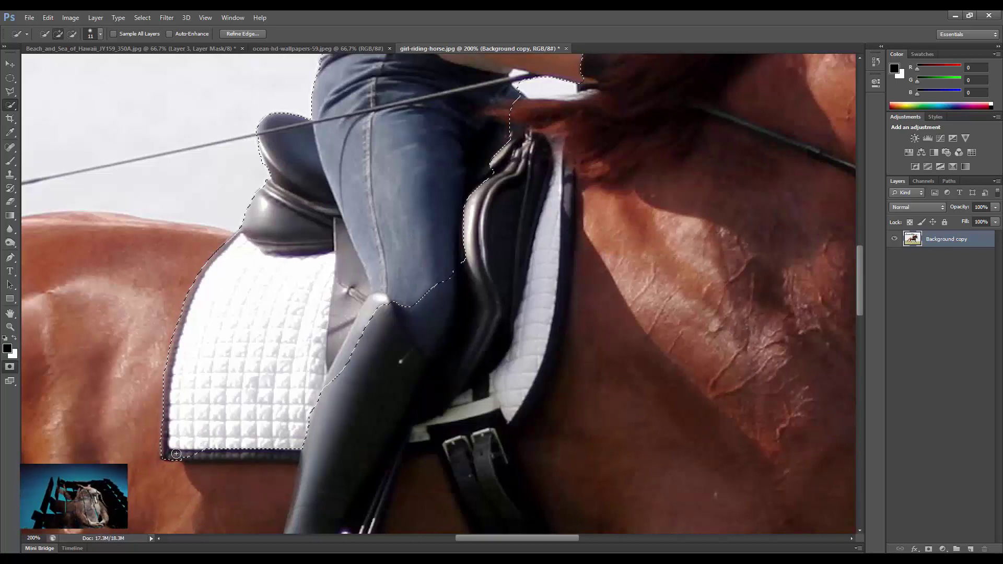
pyautogui.moveTo(173, 454); pyautogui.dragTo(224, 455)
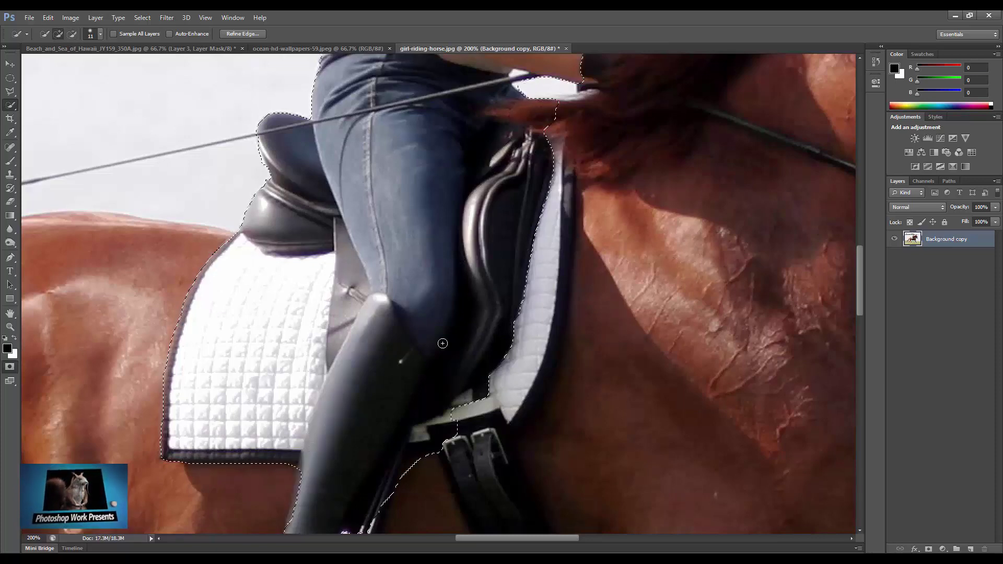
pyautogui.moveTo(310, 447); pyautogui.dragTo(441, 342)
# - Add the lower boot and stirrup, then subtract the gap between boot and strap
pyautogui.moveTo(354, 433); pyautogui.dragTo(390, 272)
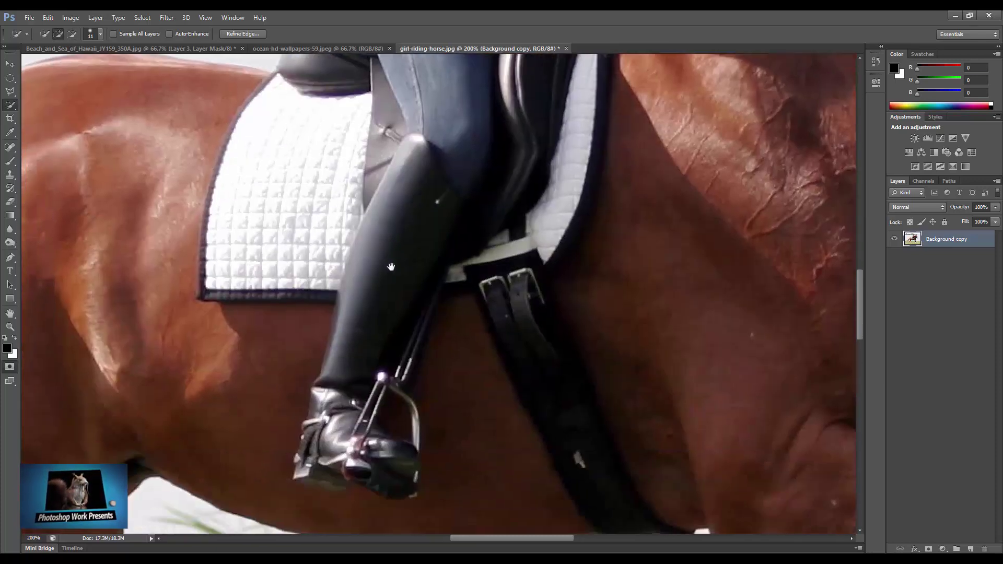
pyautogui.click(240, 371)
pyautogui.click(341, 320)
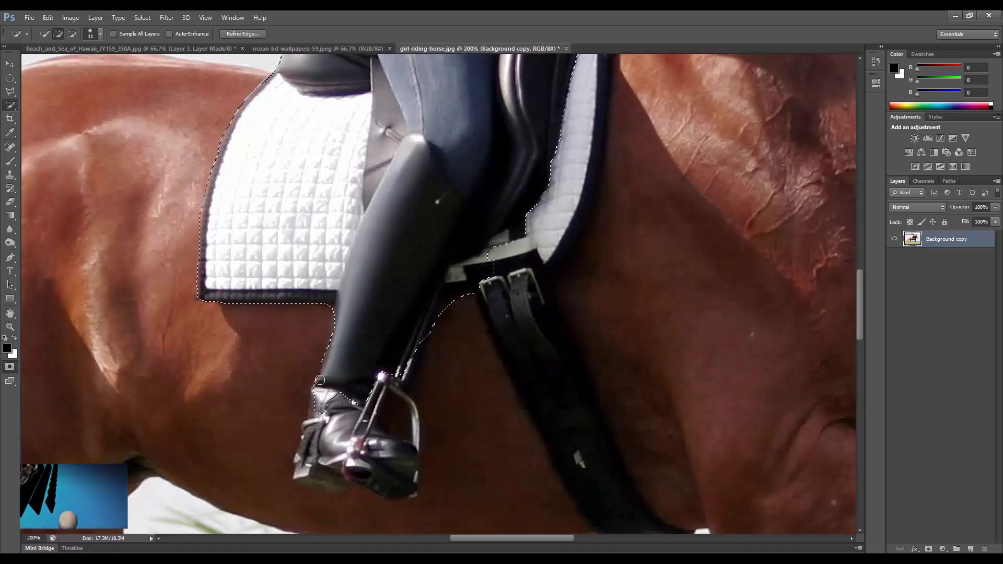
pyautogui.click(319, 384)
pyautogui.moveTo(320, 384); pyautogui.dragTo(317, 456)
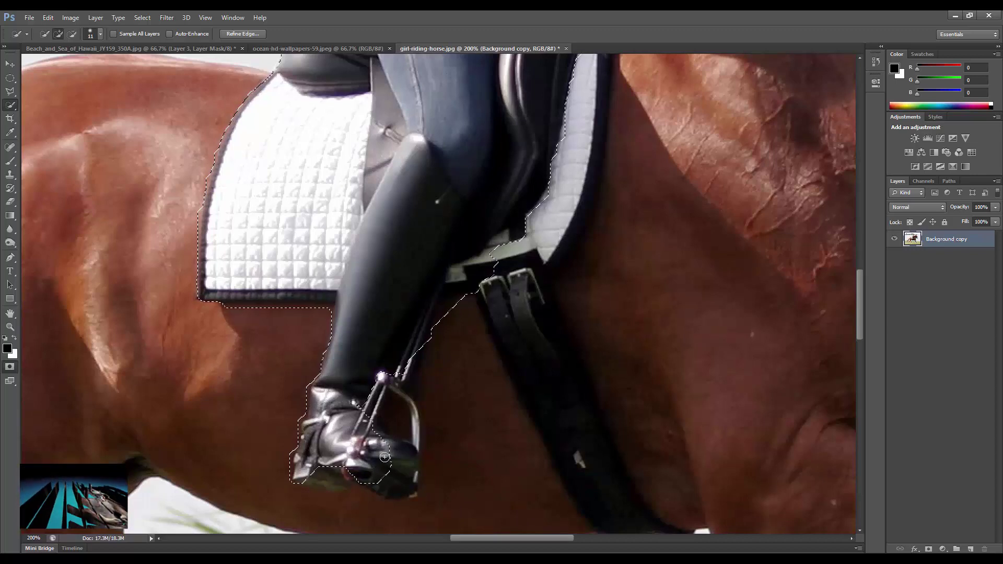
pyautogui.moveTo(384, 457)
pyautogui.mouseDown()
pyautogui.moveTo(382, 414)
pyautogui.moveTo(410, 392)
pyautogui.mouseUp()
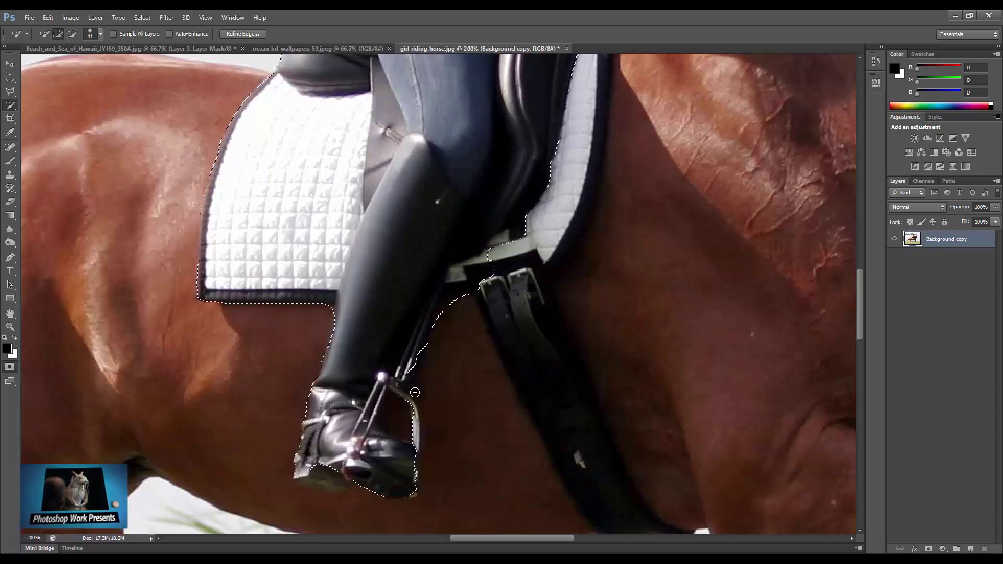
pyautogui.press('alt')
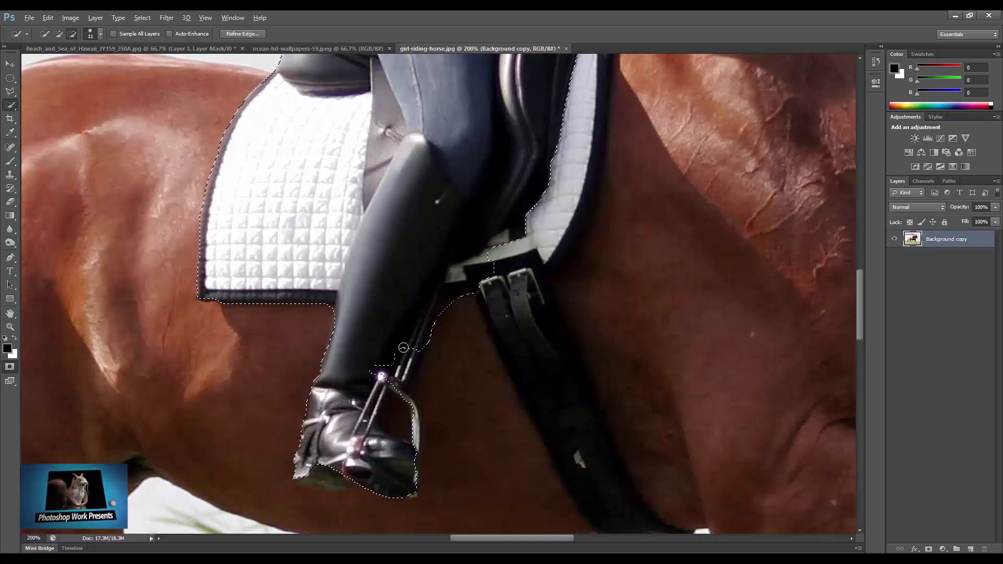
pyautogui.moveTo(403, 347); pyautogui.dragTo(414, 327)
pyautogui.moveTo(456, 294); pyautogui.dragTo(500, 291)
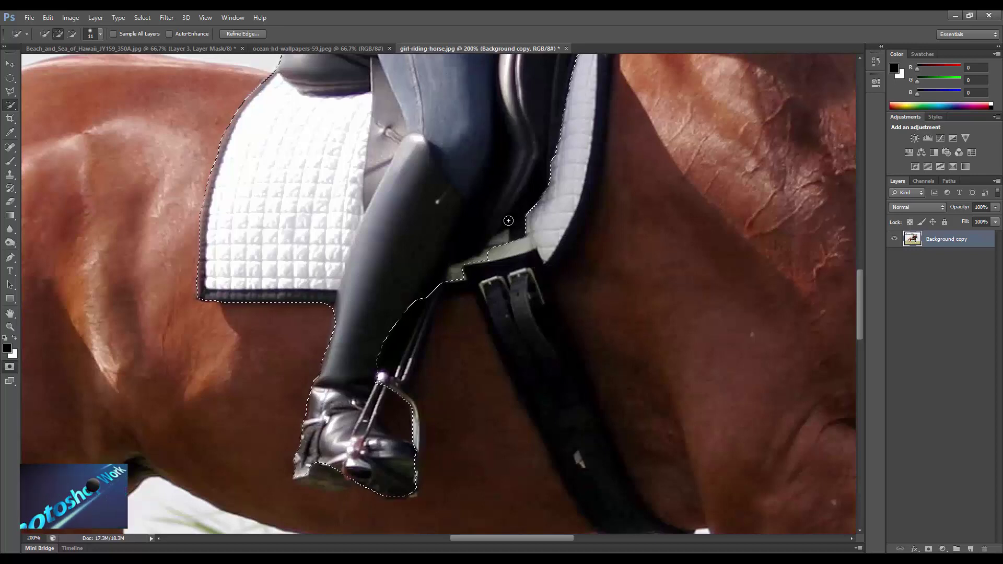
# - Extend the selection along the saddle pad's right edge down to the horse's neck
pyautogui.moveTo(380, 228)
pyautogui.mouseDown()
pyautogui.moveTo(345, 257)
pyautogui.moveTo(229, 298)
pyautogui.mouseUp()
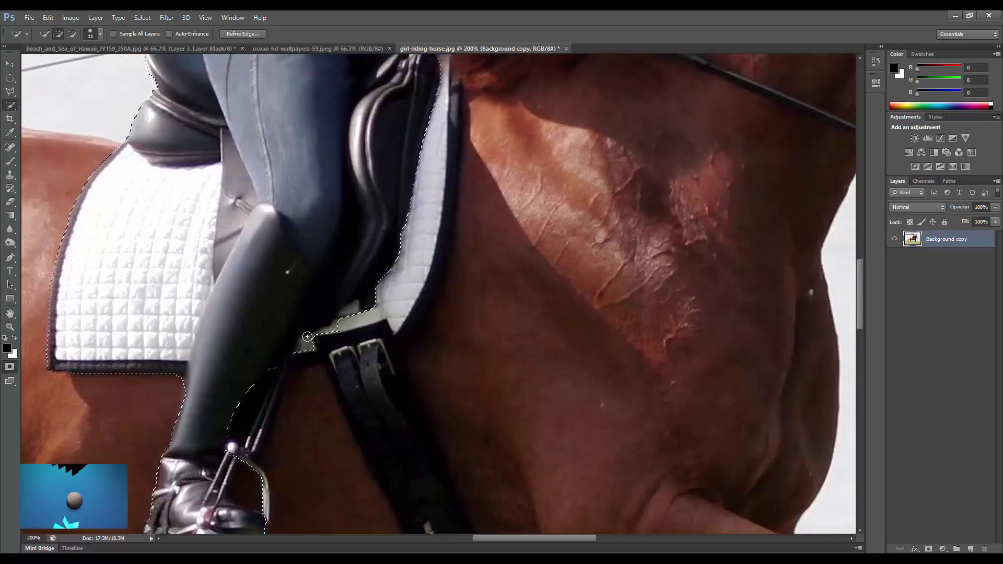
pyautogui.moveTo(302, 343)
pyautogui.mouseDown()
pyautogui.moveTo(362, 337)
pyautogui.moveTo(389, 293)
pyautogui.moveTo(431, 278)
pyautogui.moveTo(445, 249)
pyautogui.mouseUp()
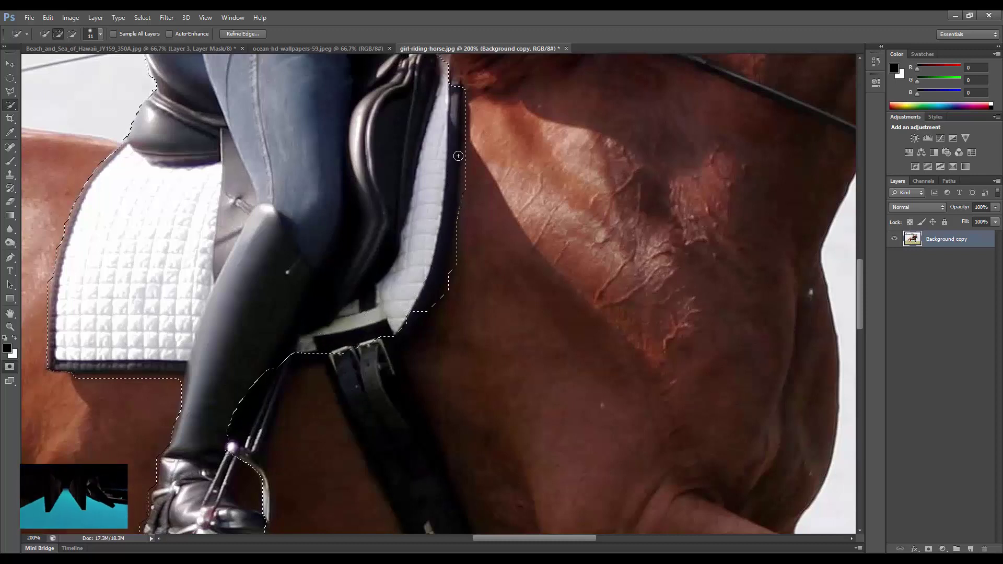
pyautogui.moveTo(459, 171)
pyautogui.mouseDown()
pyautogui.moveTo(416, 305)
pyautogui.moveTo(431, 286)
pyautogui.mouseUp()
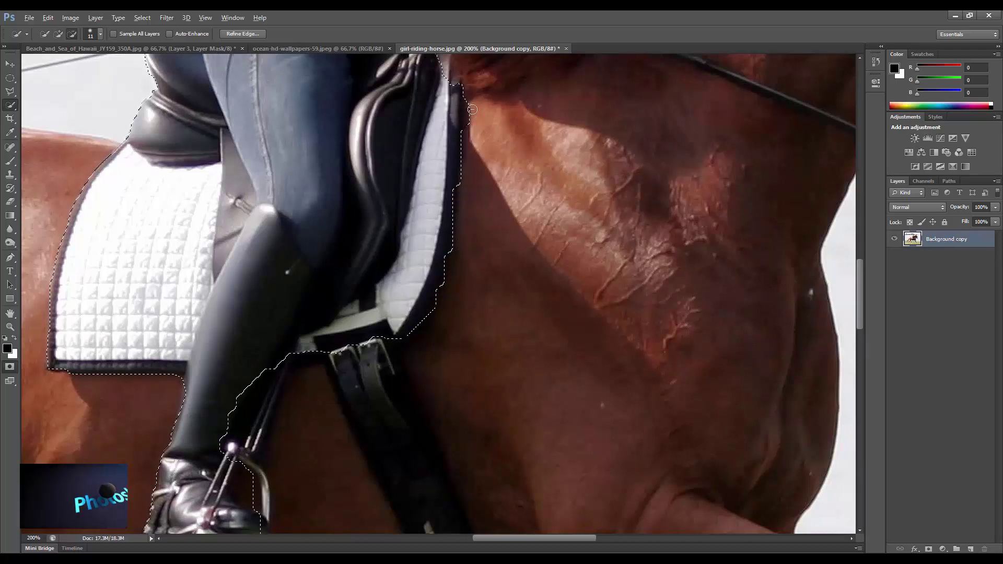
pyautogui.moveTo(500, 105); pyautogui.dragTo(515, 136)
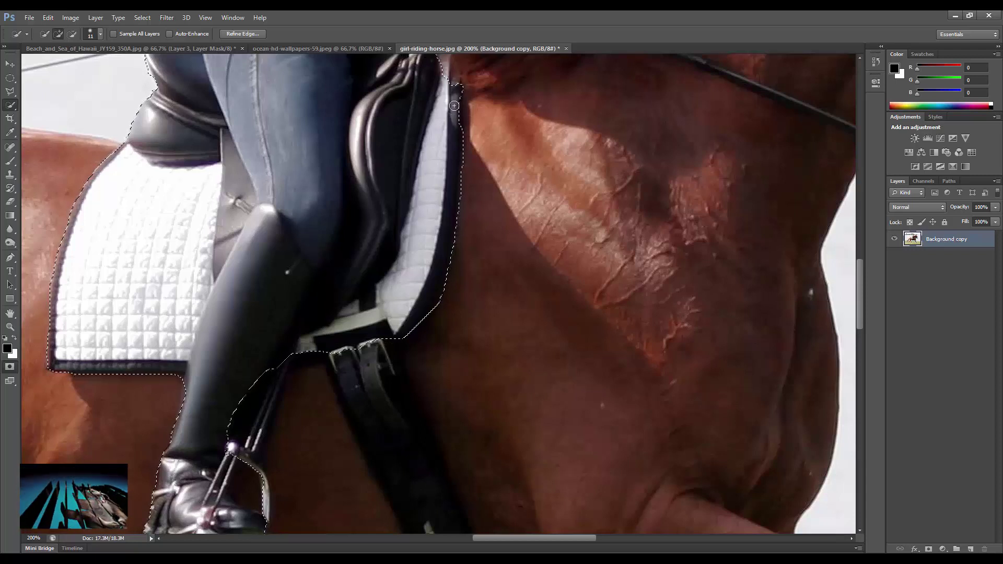
pyautogui.click(479, 116)
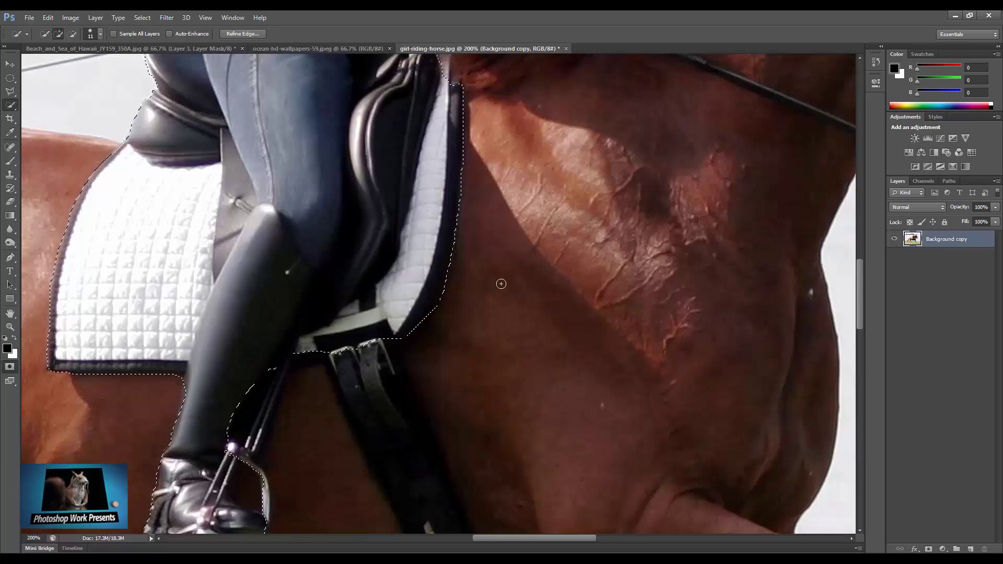
# - Trim the horse's mane beside the saddle and glove out of the rider selection
pyautogui.scroll(2, 501, 285)
pyautogui.scroll(2, 463, 347)
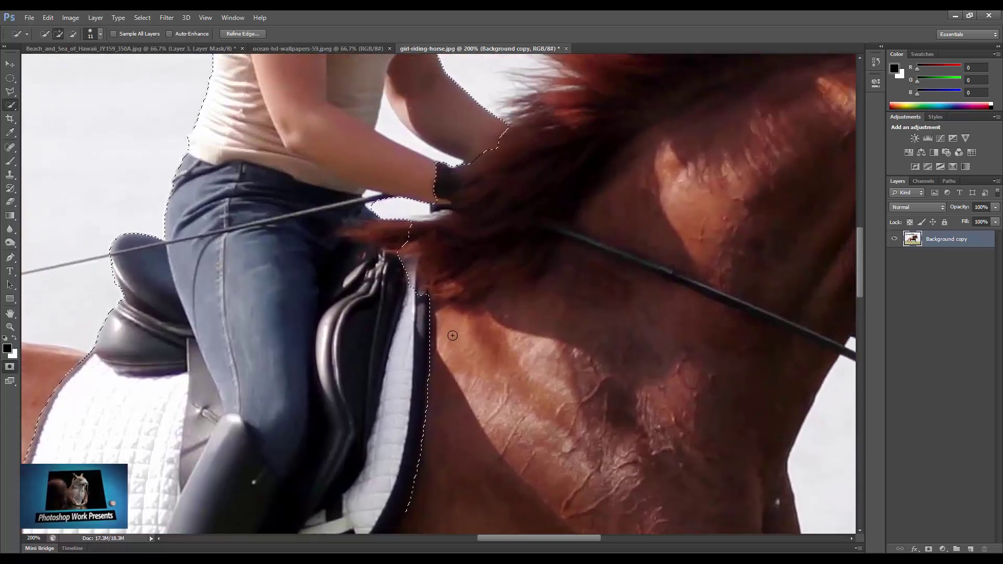
pyautogui.scroll(2, 476, 391)
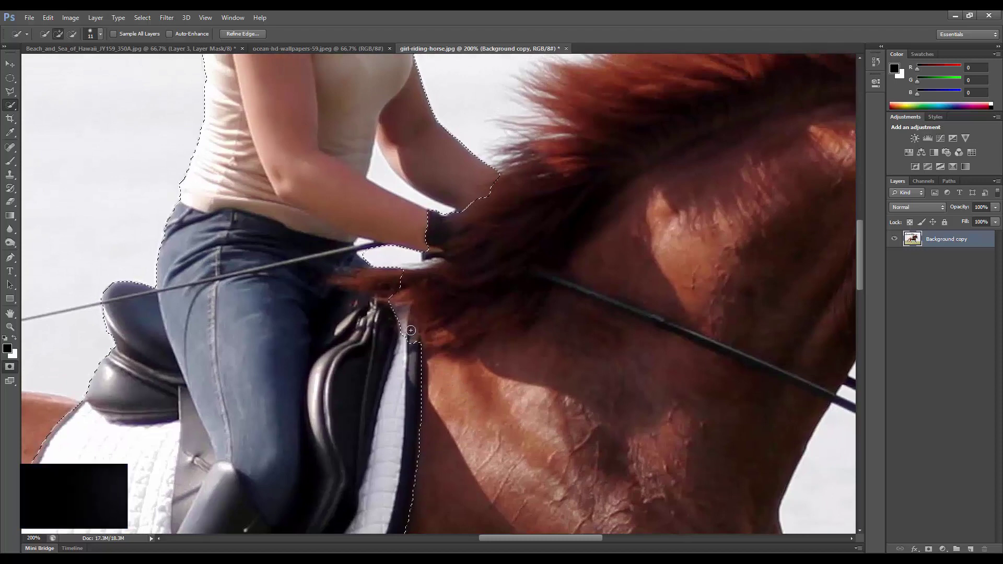
pyautogui.moveTo(410, 330); pyautogui.dragTo(364, 247)
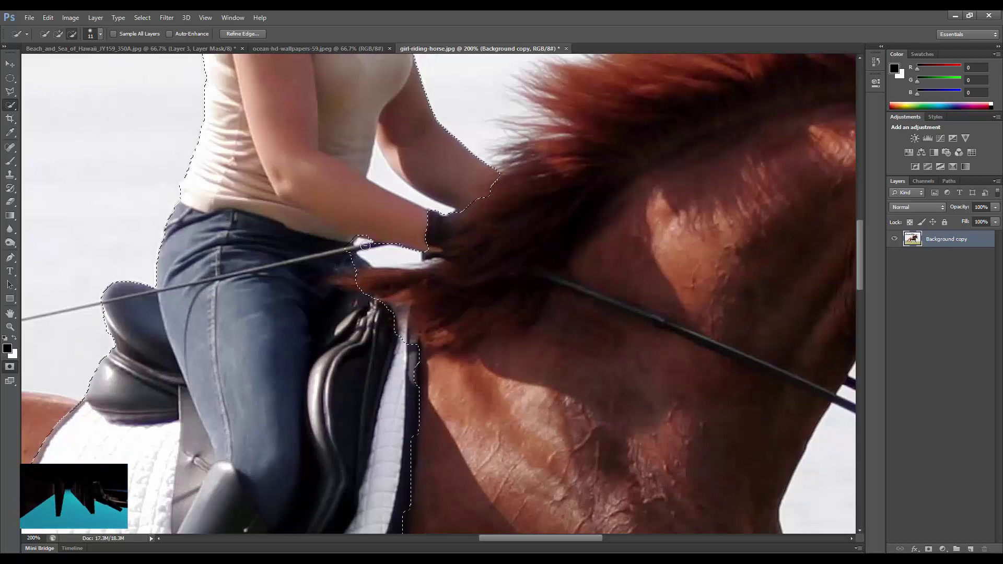
pyautogui.press('alt')
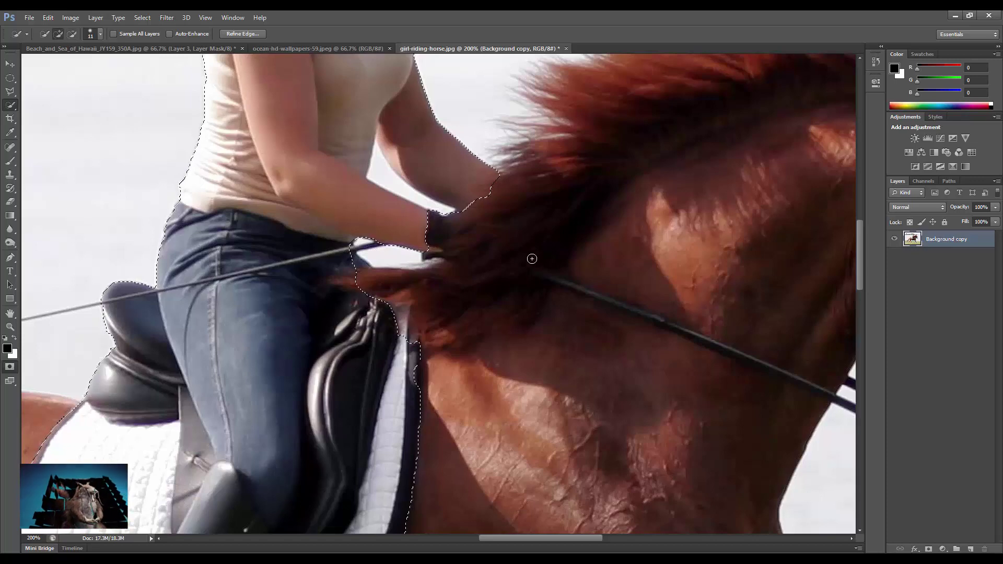
pyautogui.scroll(-3, 466, 337)
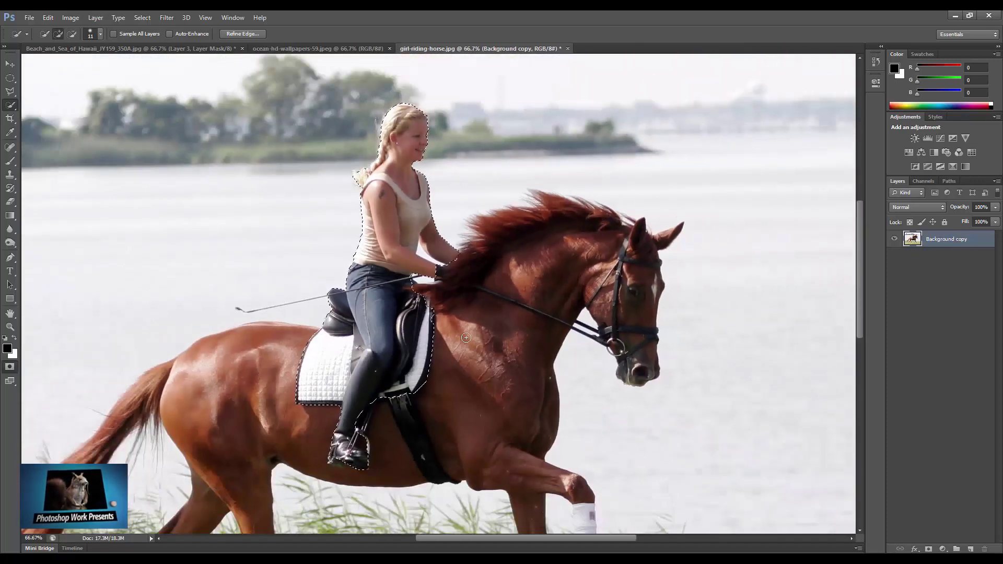
# - Add the girth below the saddle to the rider selection and check it twice in Quick Mask
pyautogui.click(466, 338)
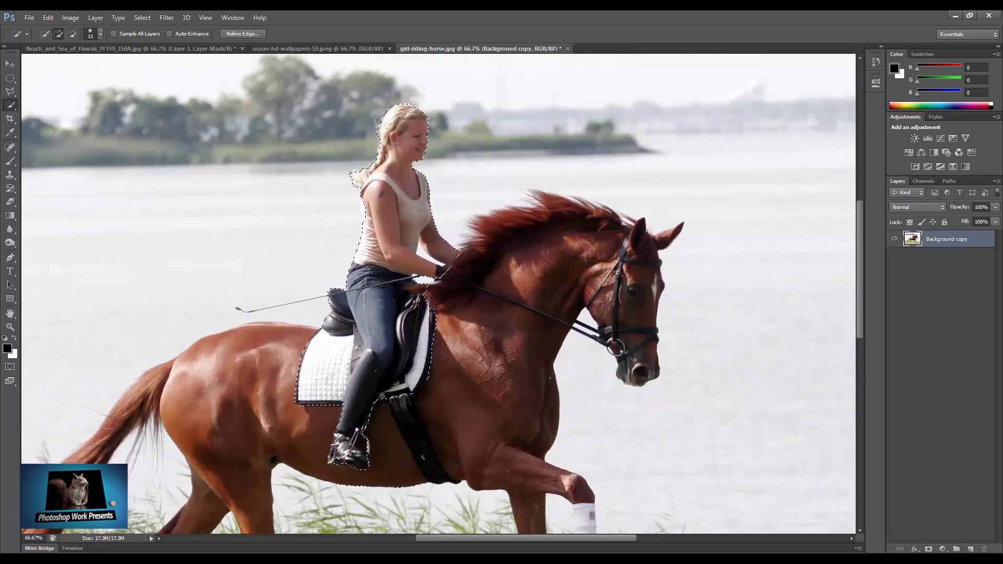
pyautogui.press('q')
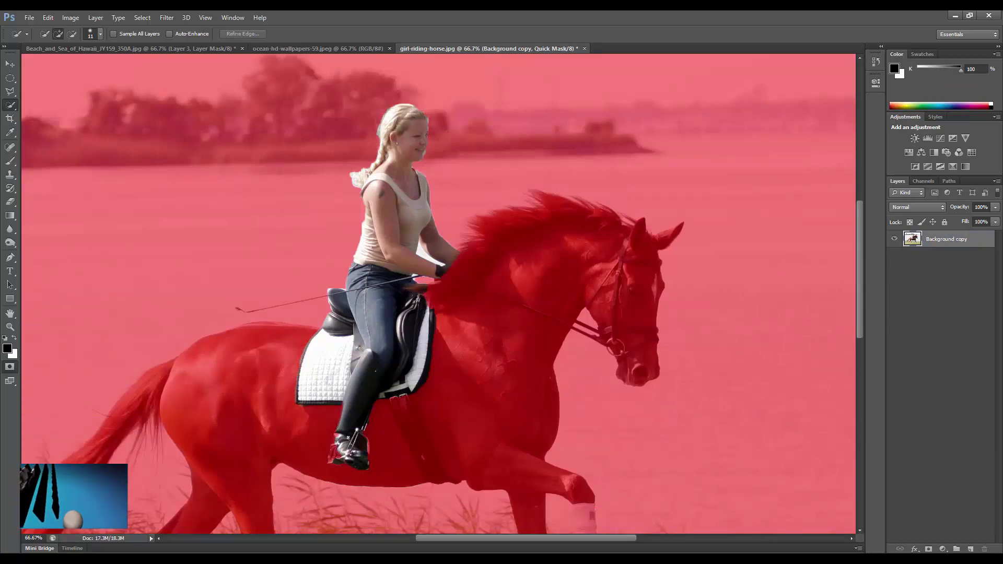
pyautogui.press('q')
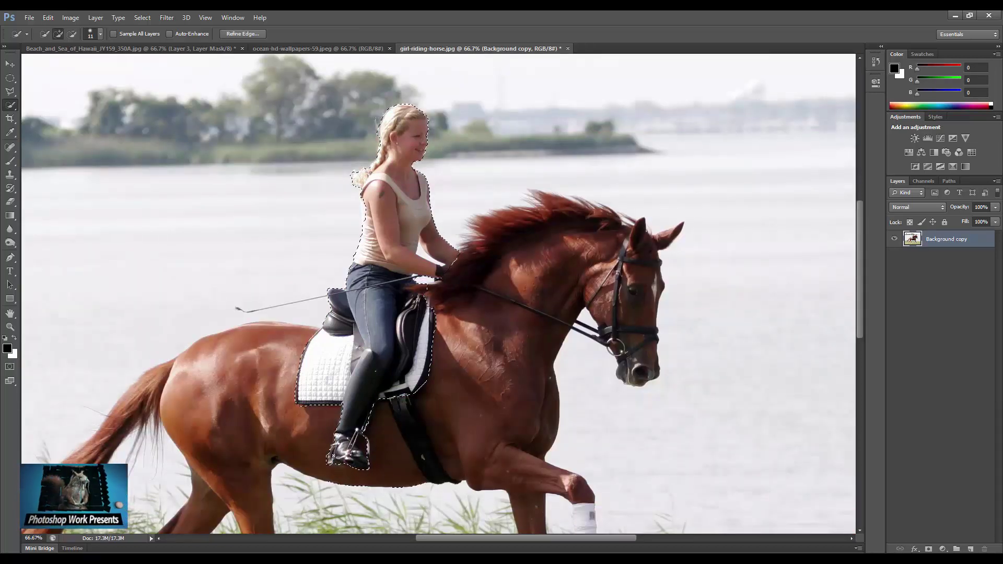
pyautogui.press('q')
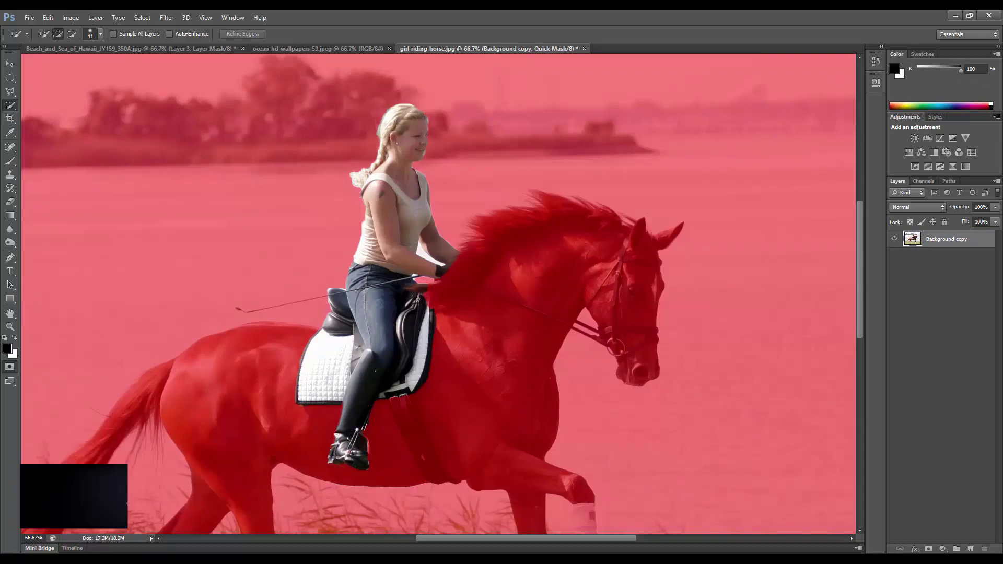
pyautogui.press('q')
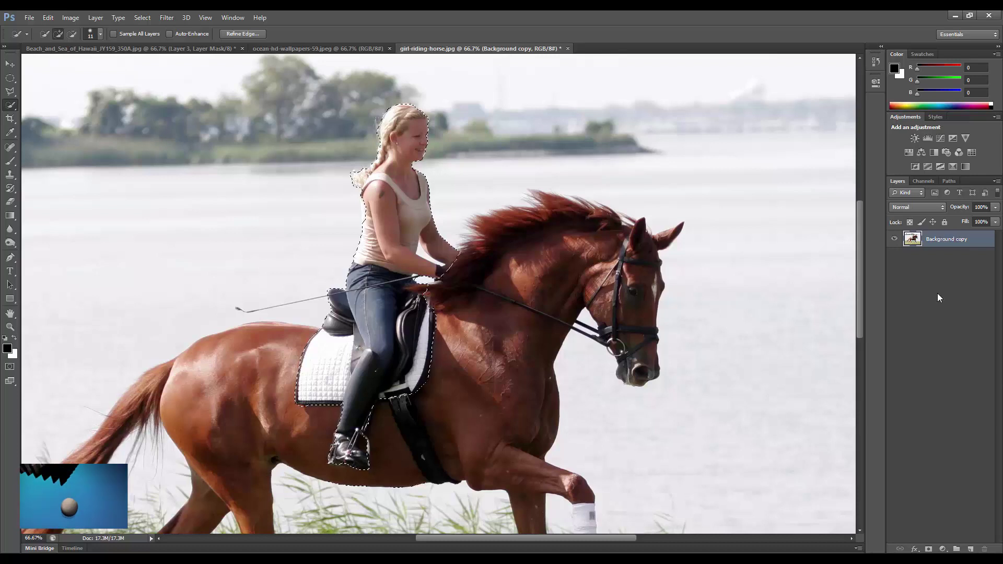
# - Refine the selection edges over hair, hand, saddle pad and back, outputting a new masked layer
pyautogui.click(246, 33)
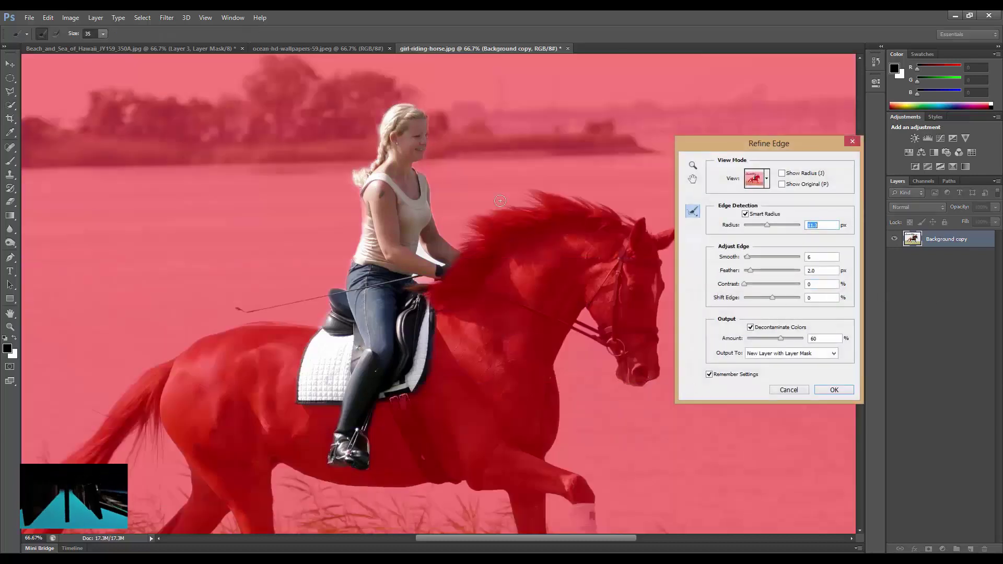
pyautogui.moveTo(420, 105)
pyautogui.mouseDown()
pyautogui.moveTo(353, 187)
pyautogui.moveTo(418, 110)
pyautogui.mouseUp()
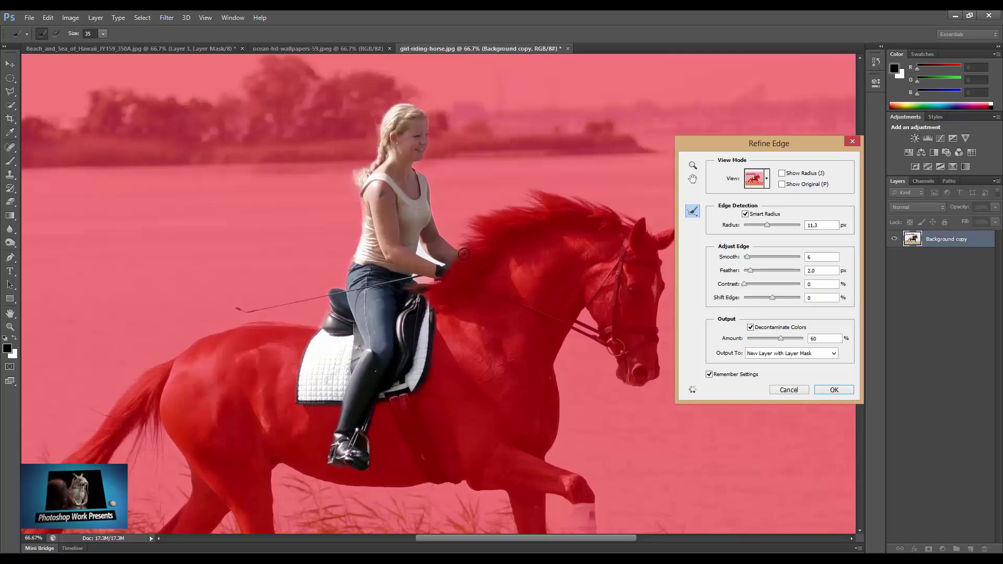
pyautogui.moveTo(419, 394)
pyautogui.mouseDown()
pyautogui.moveTo(368, 431)
pyautogui.moveTo(342, 474)
pyautogui.mouseUp()
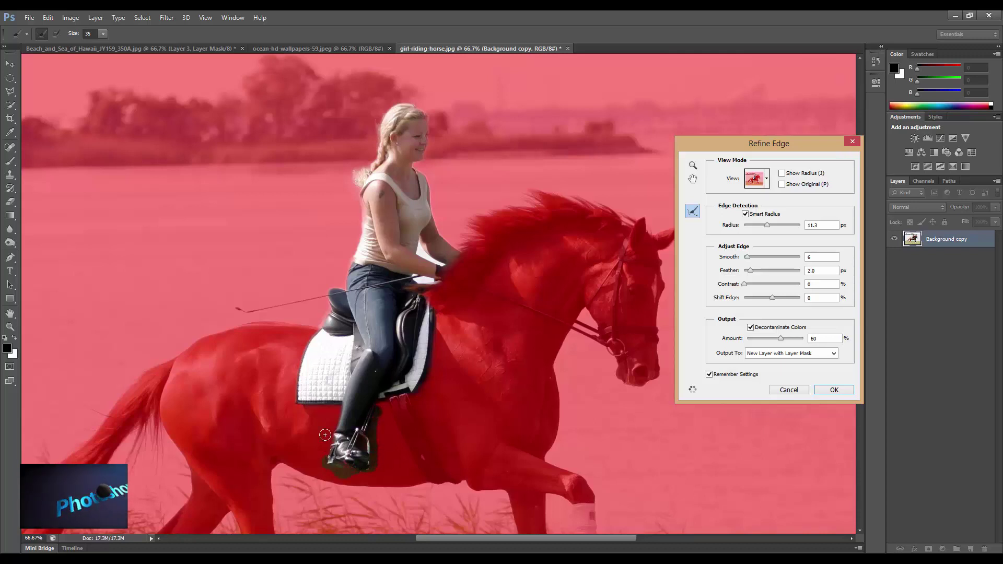
pyautogui.moveTo(324, 319)
pyautogui.mouseDown()
pyautogui.moveTo(297, 398)
pyautogui.moveTo(402, 399)
pyautogui.moveTo(421, 287)
pyautogui.mouseUp()
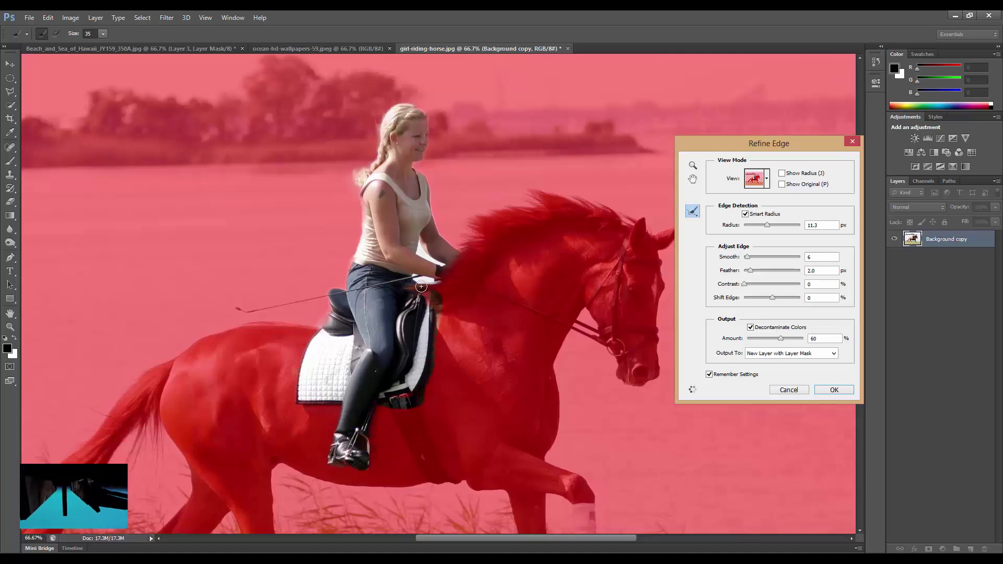
pyautogui.moveTo(421, 286)
pyautogui.mouseDown()
pyautogui.moveTo(362, 222)
pyautogui.moveTo(314, 354)
pyautogui.mouseUp()
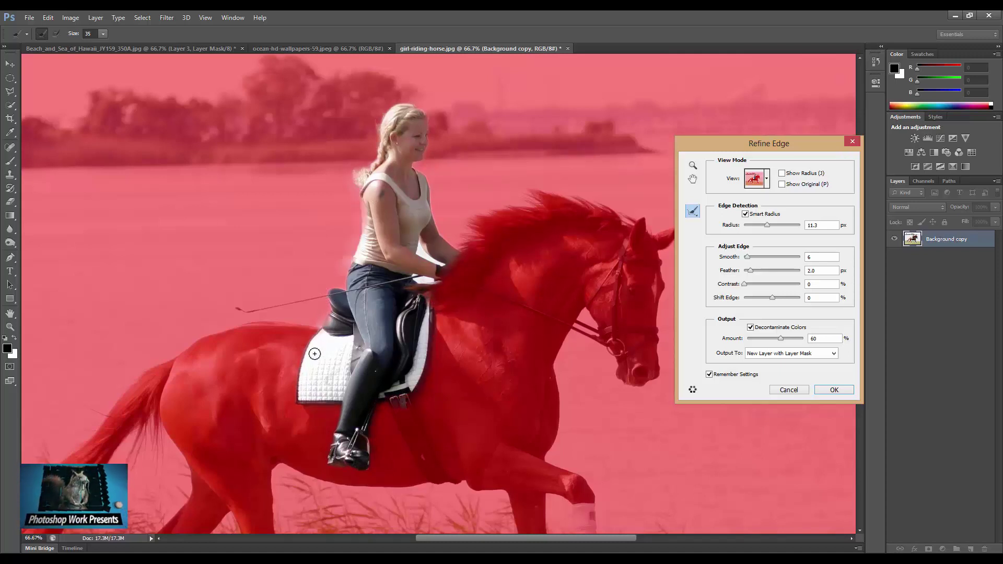
pyautogui.click(833, 389)
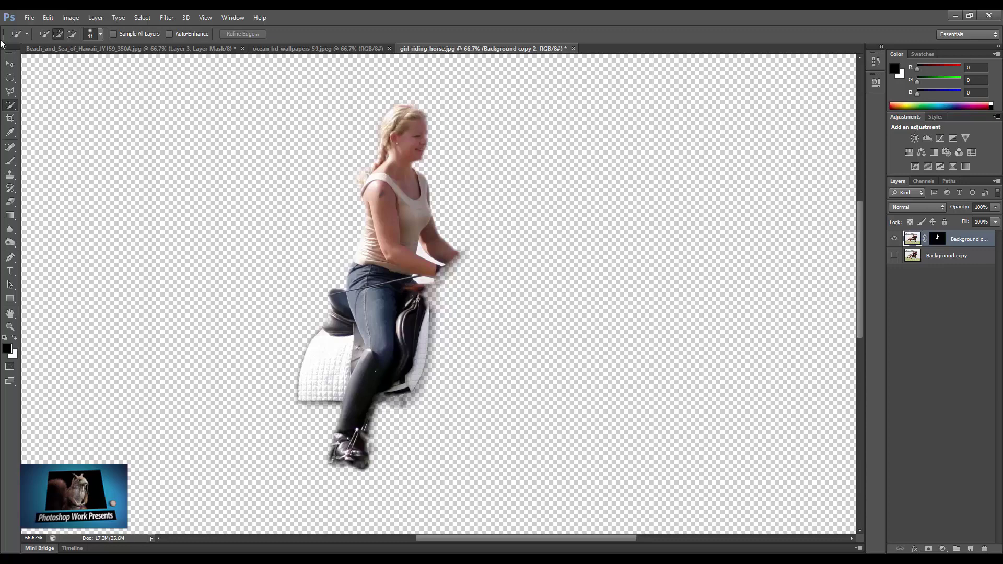
# - Select the Move tool and zoom out so the whole cut-out canvas is visible
pyautogui.click(10, 64)
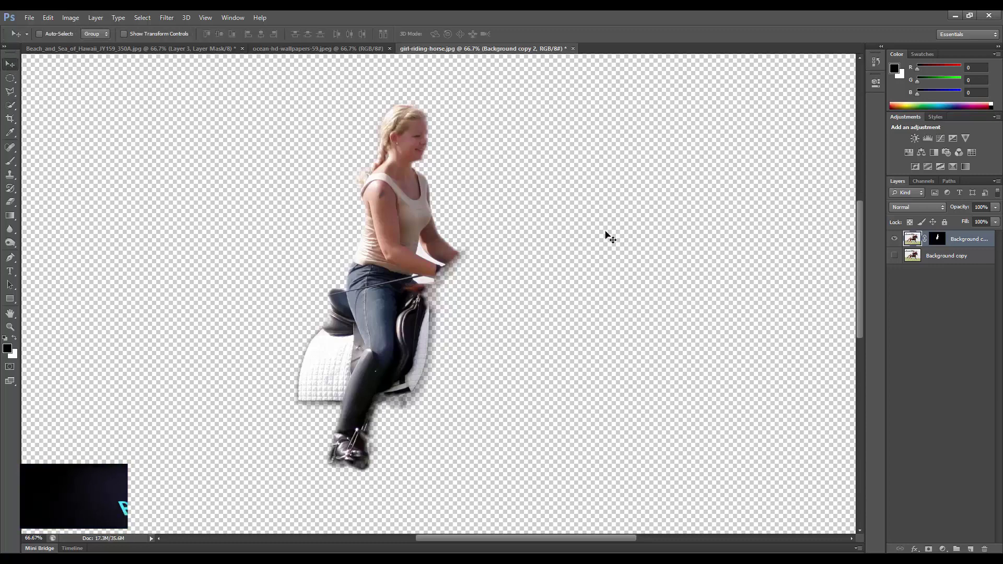
pyautogui.hotkey('ctrl', '-')
pyautogui.hotkey('ctrl', '-')
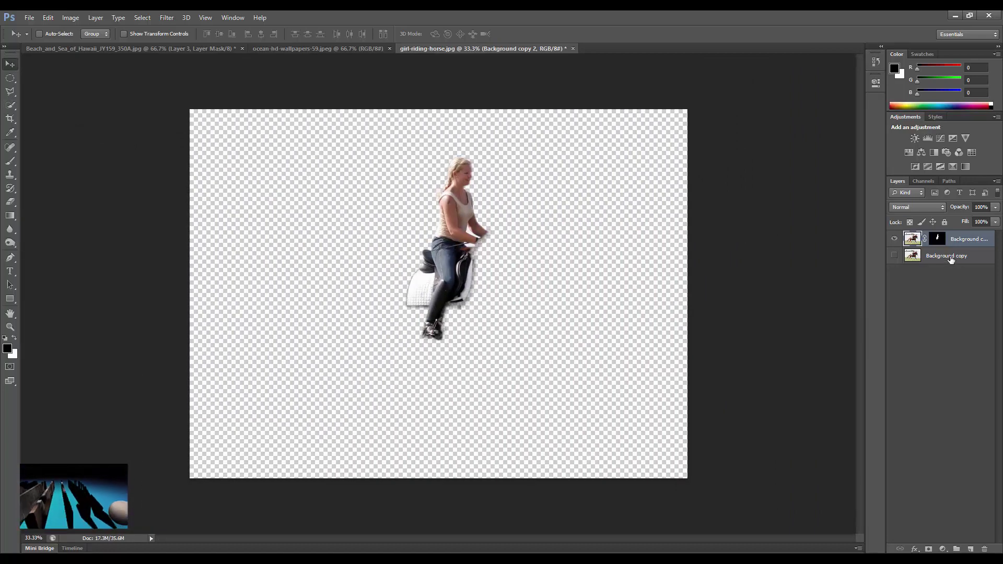
pyautogui.click(30, 17)
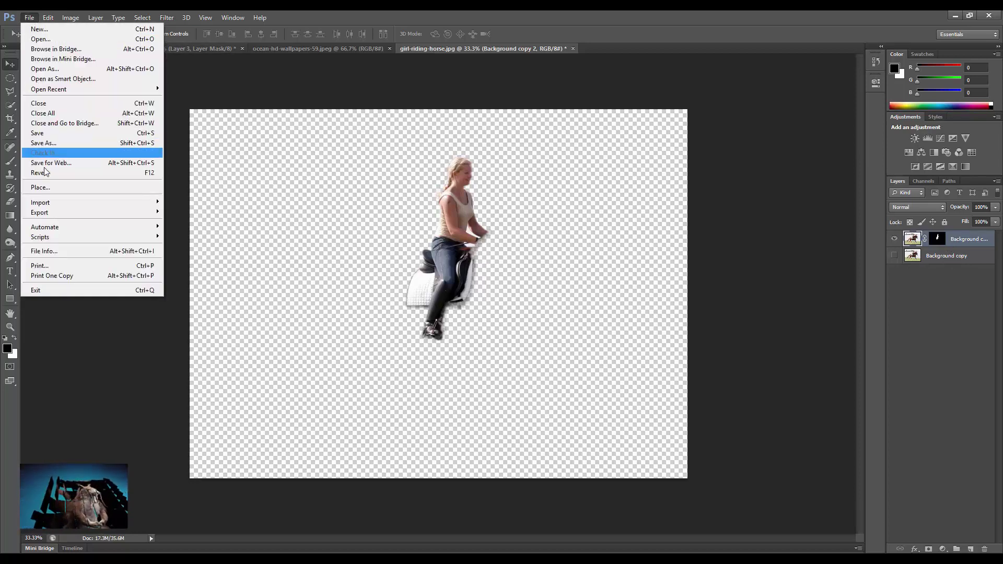
# - Save the rider cut-out as a PNG named 'Girls' on the Desktop
pyautogui.click(52, 133)
pyautogui.click(509, 324)
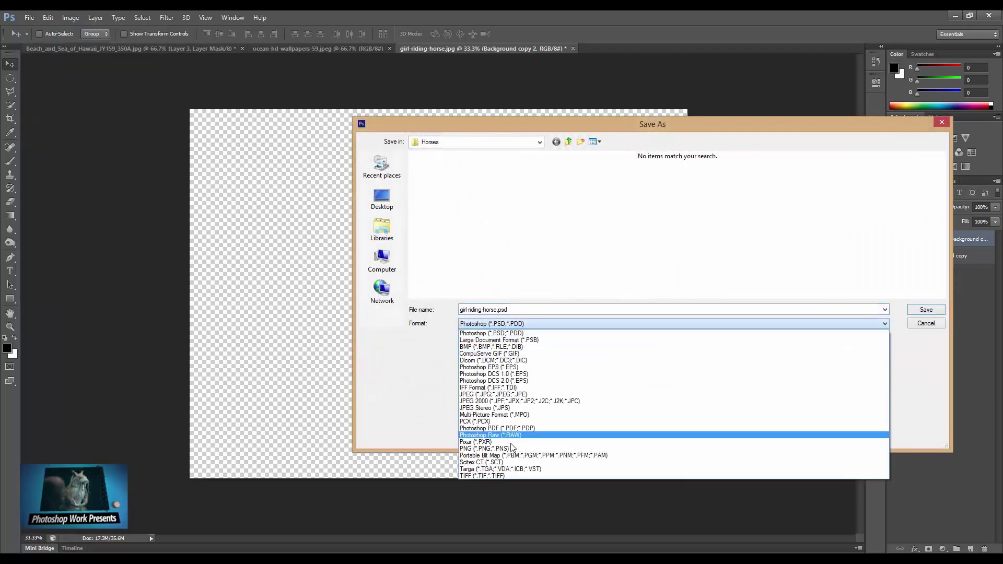
pyautogui.click(486, 449)
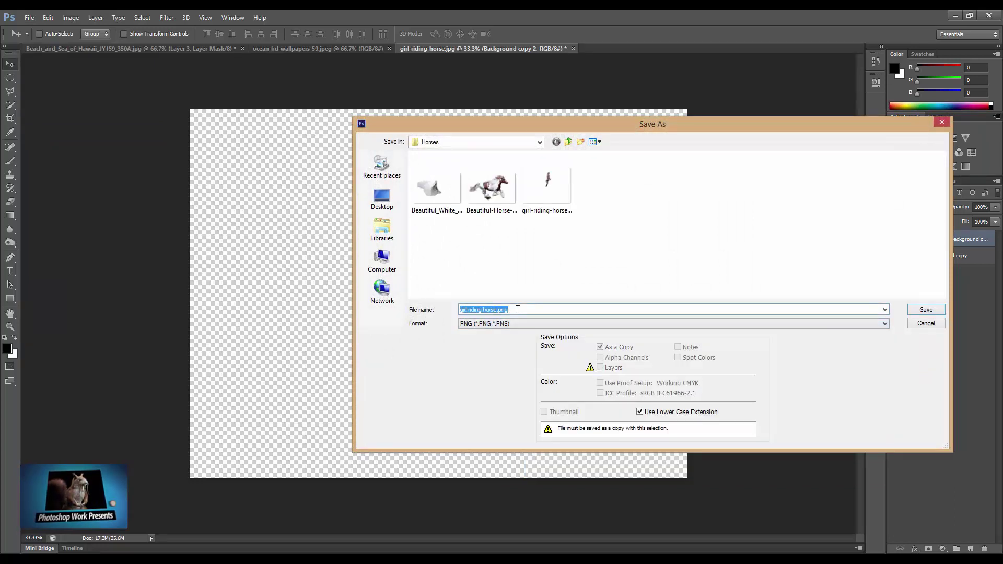
pyautogui.write('Hir')
pyautogui.press('BackSpace')
pyautogui.press('BackSpace')
pyautogui.press('BackSpace')
pyautogui.write('Girls')
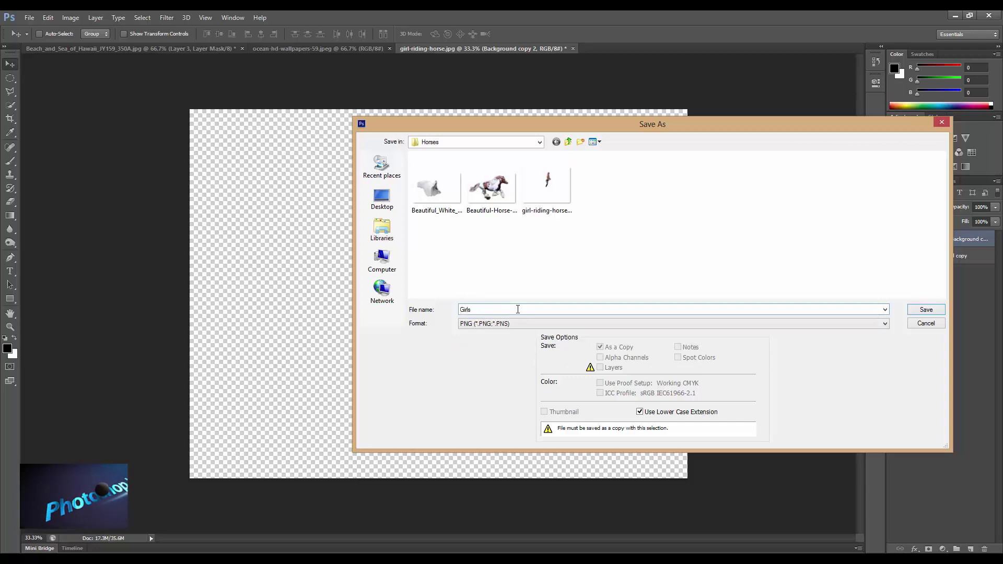
pyautogui.click(381, 199)
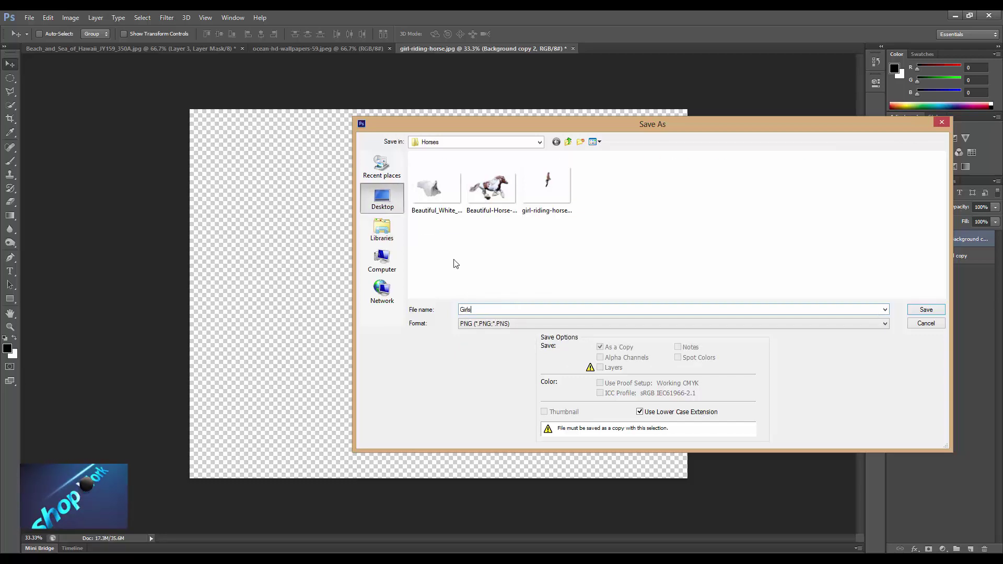
pyautogui.click(924, 310)
pyautogui.click(522, 182)
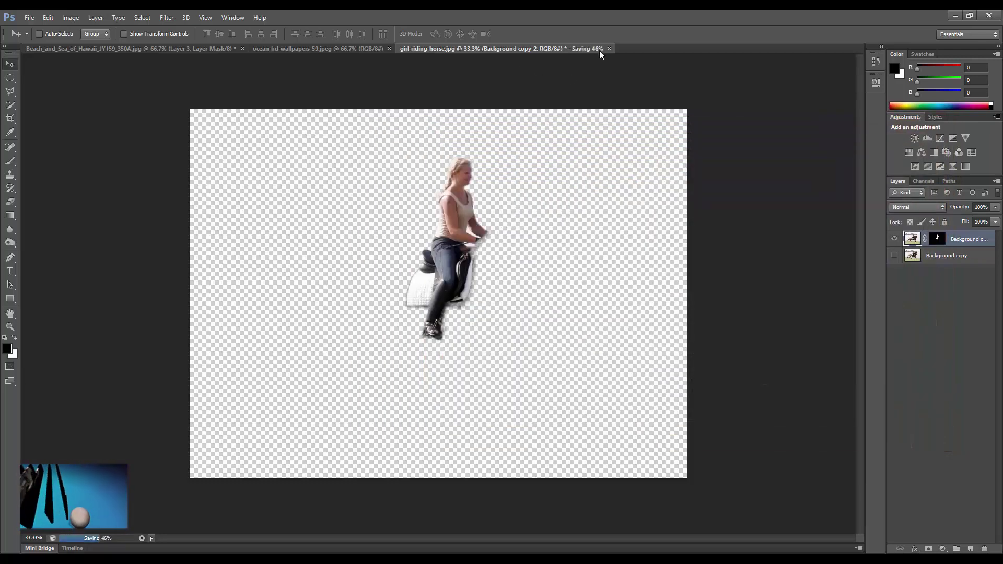
# - Close the rider document without saving, then close the ocean-hd-wallpapers document
pyautogui.click(572, 48)
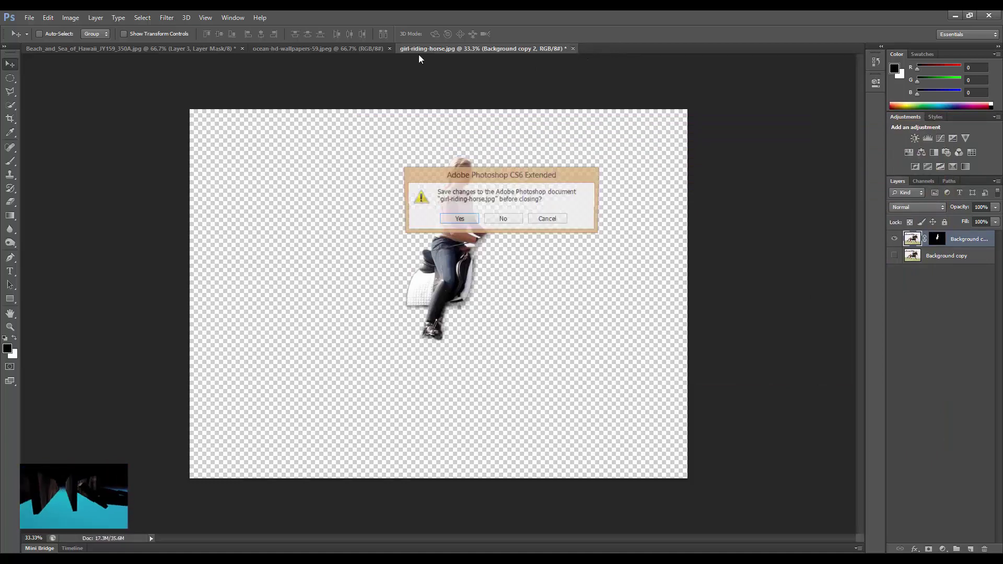
pyautogui.click(510, 219)
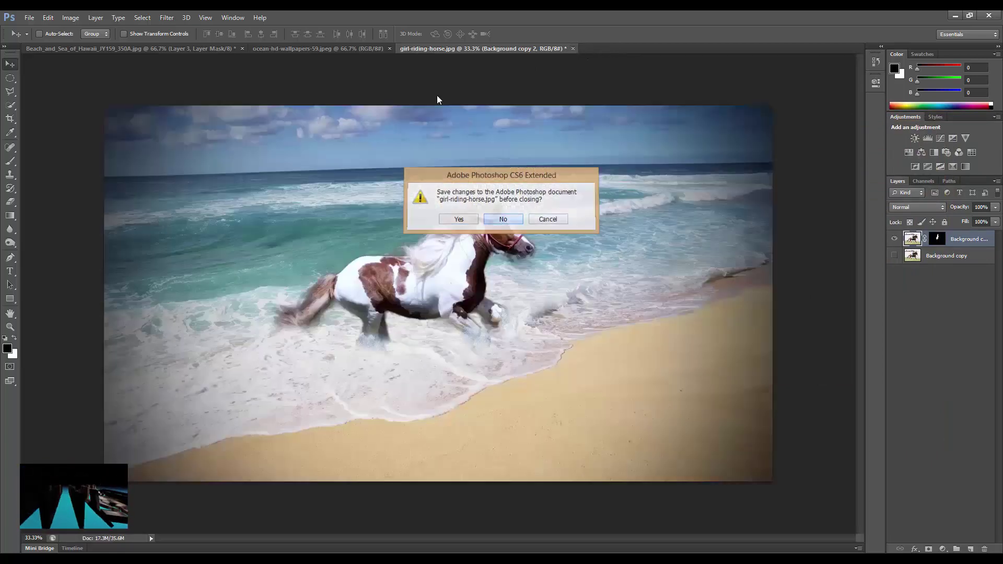
pyautogui.click(295, 48)
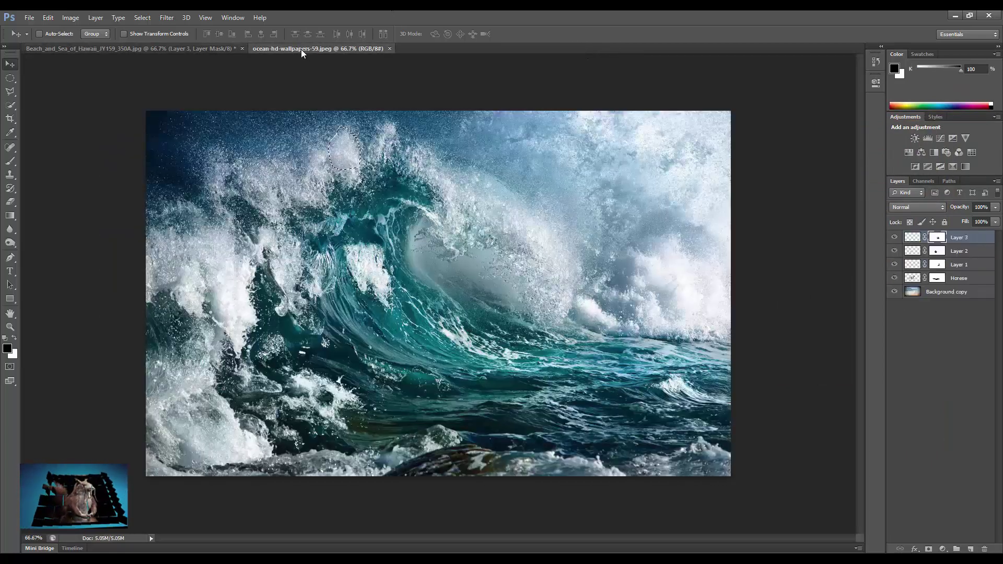
pyautogui.click(389, 49)
pyautogui.click(29, 17)
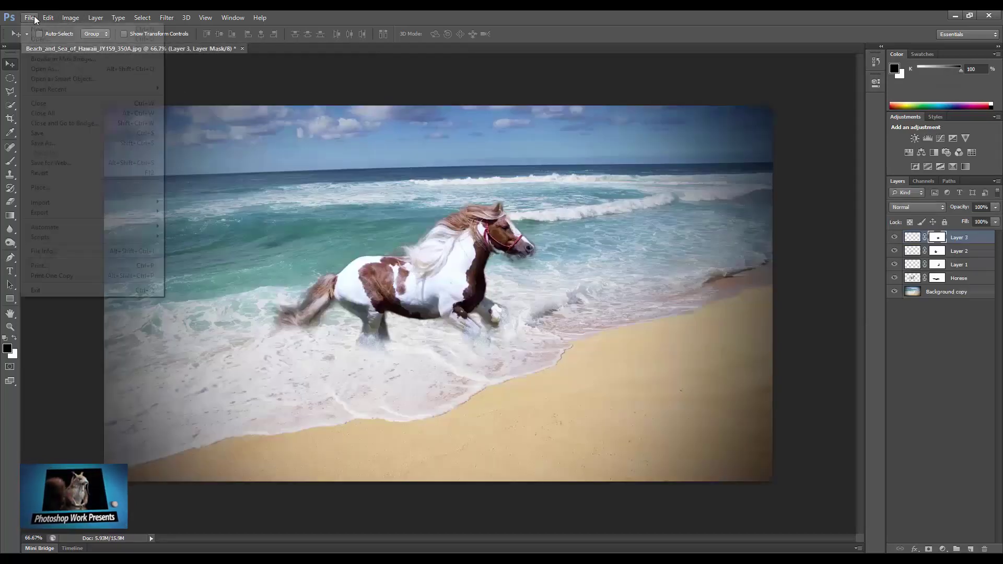
# - Place Girls.png, scale it to about 173% and seat the rider on the horse
pyautogui.click(40, 187)
pyautogui.doubleClick(674, 227)
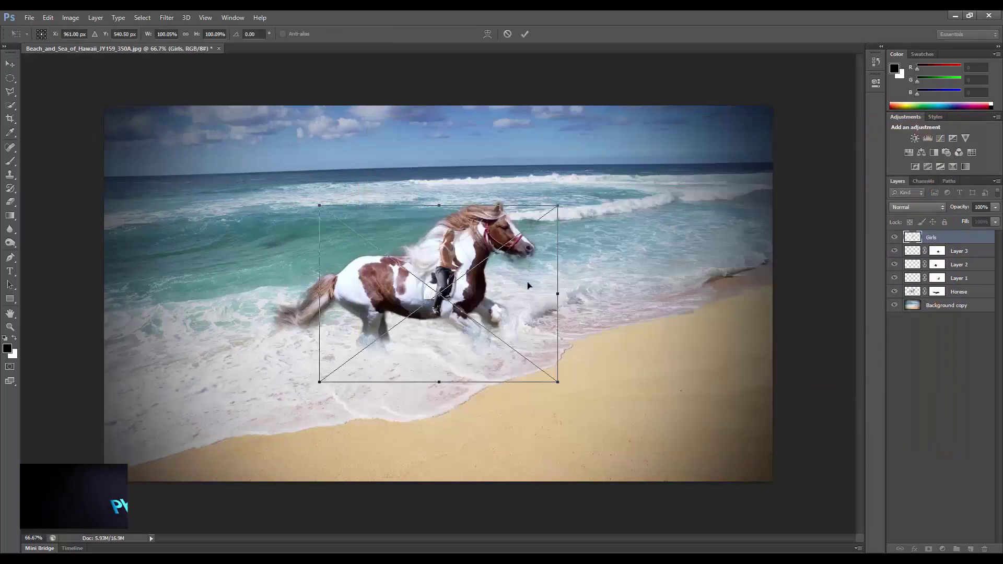
pyautogui.moveTo(557, 382); pyautogui.dragTo(643, 451)
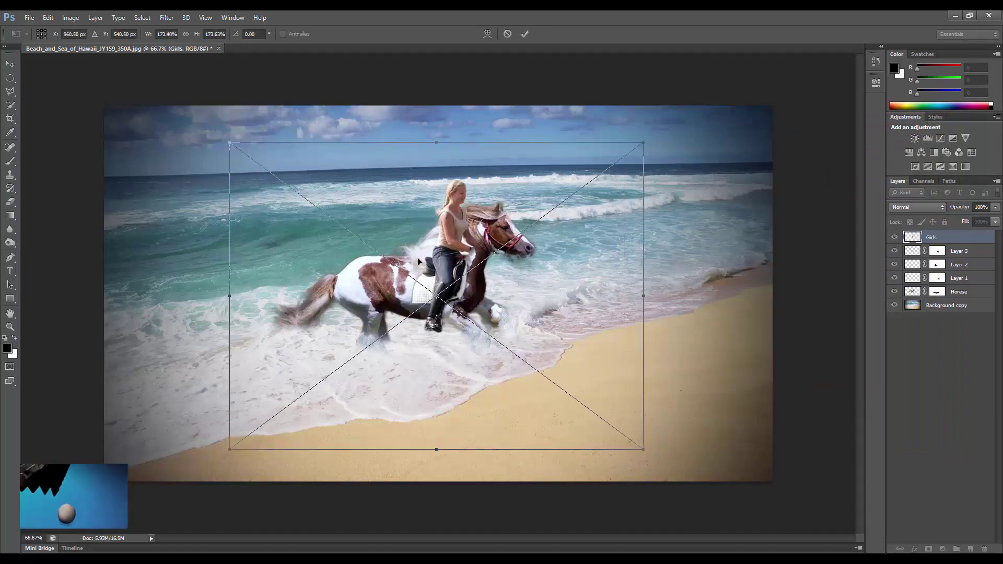
pyautogui.moveTo(449, 274)
pyautogui.mouseDown()
pyautogui.moveTo(394, 252)
pyautogui.moveTo(399, 258)
pyautogui.mouseUp()
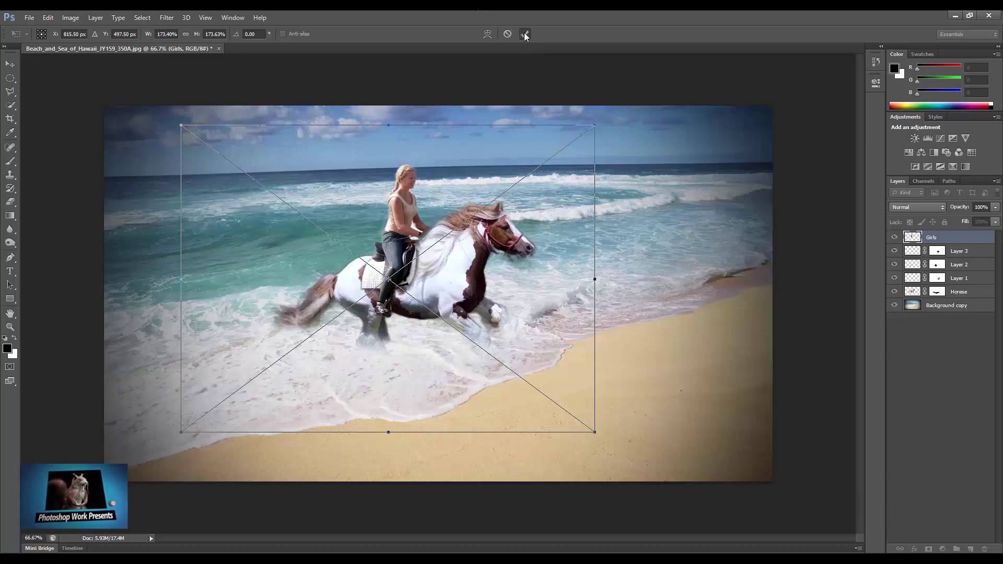
pyautogui.click(525, 35)
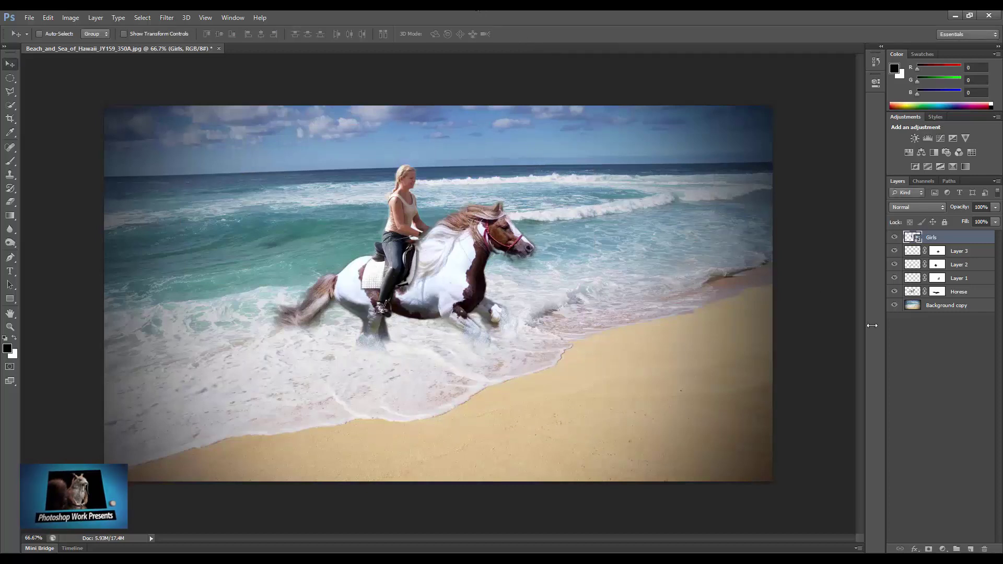
# - Add a layer mask to Girls and paint out areas around the hand, mane and front legs
pyautogui.click(928, 550)
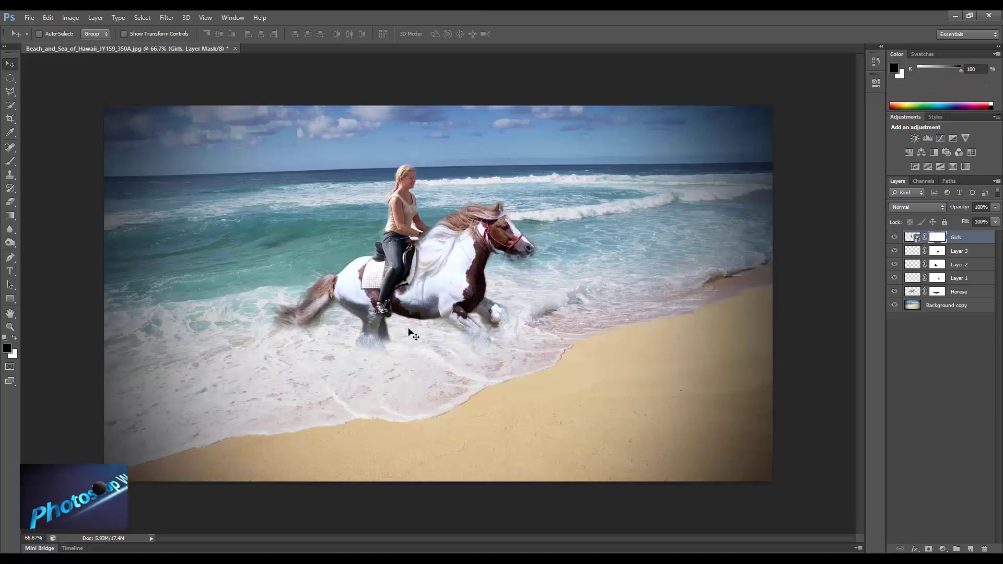
pyautogui.click(11, 161)
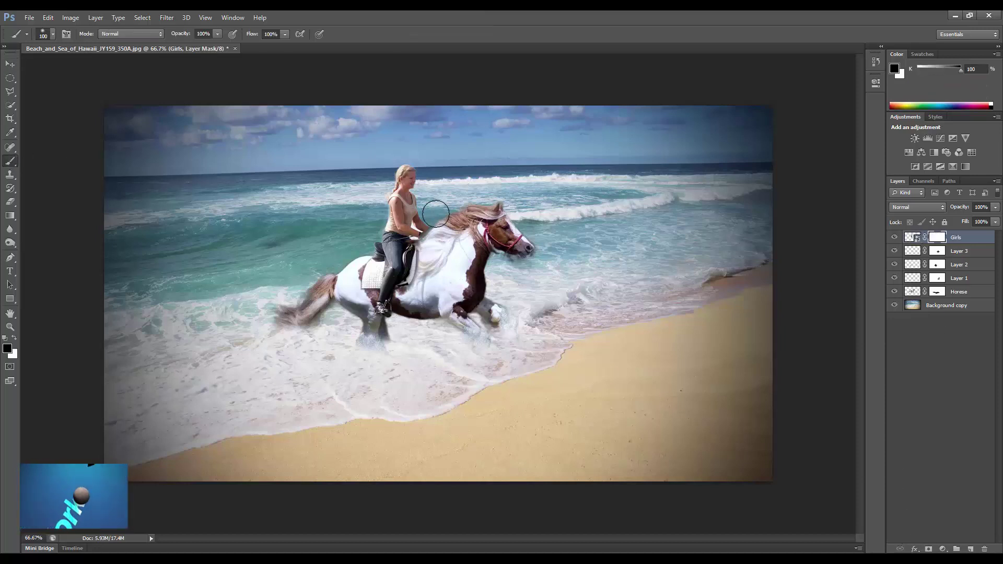
pyautogui.moveTo(437, 237); pyautogui.dragTo(426, 234)
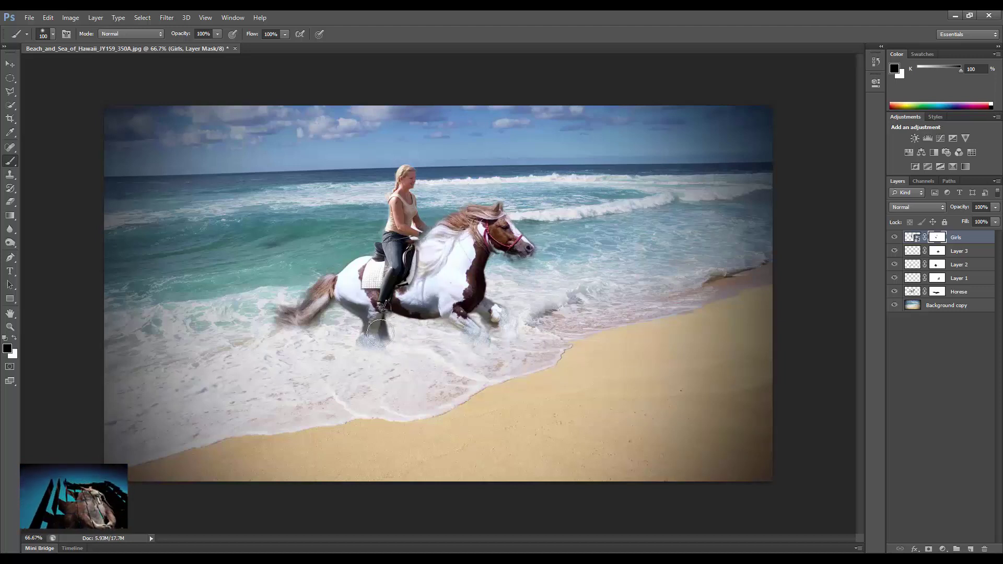
pyautogui.click(376, 332)
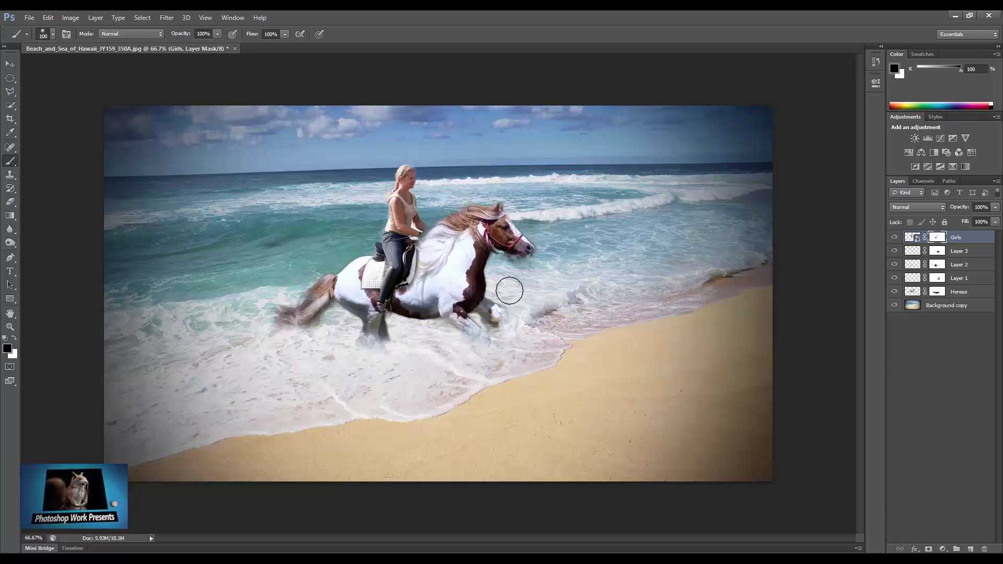
# - Refine the mask with a smaller brush up close, then zoom out and target the layer pixels
pyautogui.hotkey('ctrl', '+')
pyautogui.hotkey('ctrl', '+')
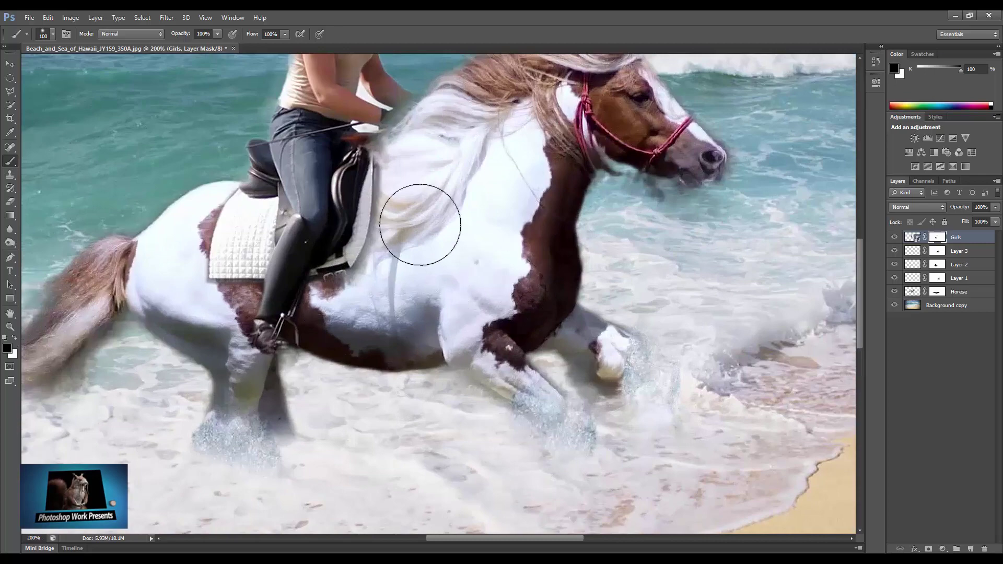
pyautogui.scroll(5, 397, 230)
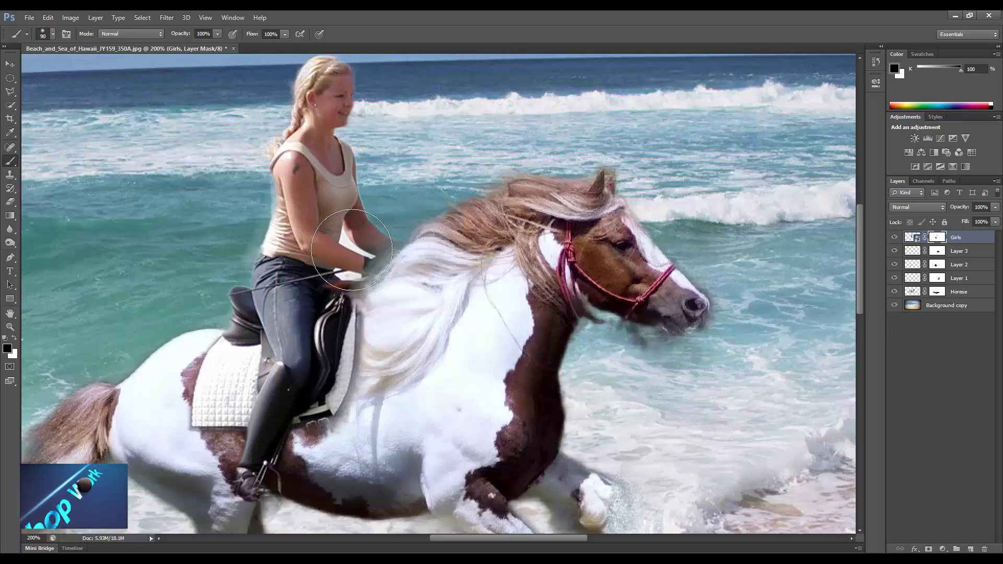
pyautogui.press('[')
pyautogui.press('[')
pyautogui.press('[')
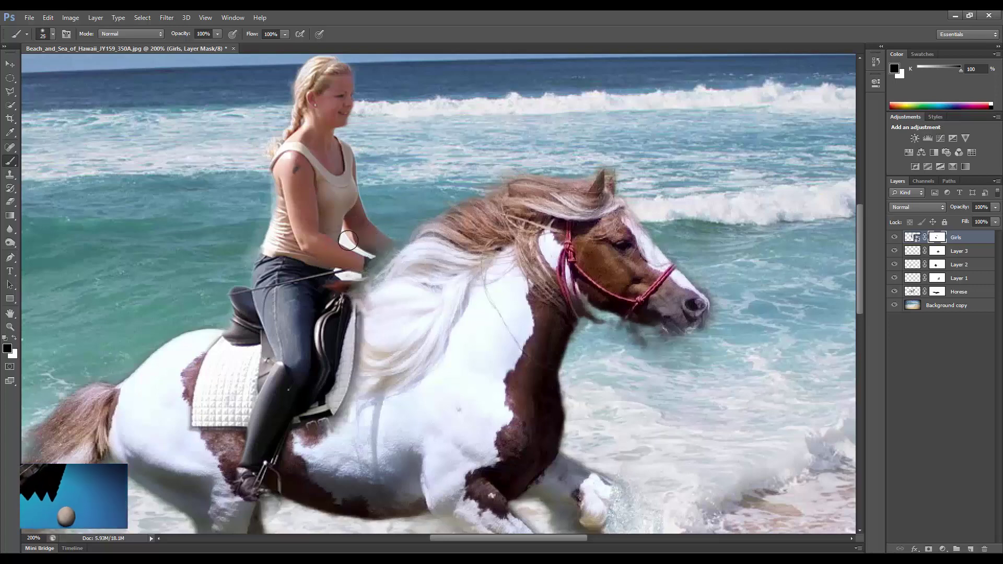
pyautogui.press('[')
pyautogui.press('[')
pyautogui.press('[')
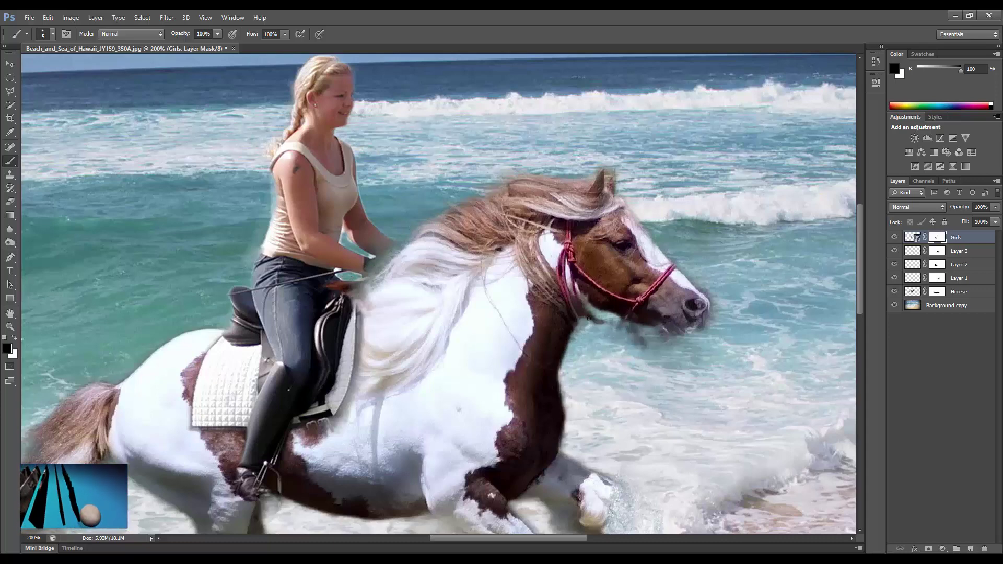
pyautogui.hotkey('ctrl', '-')
pyautogui.hotkey('ctrl', '-')
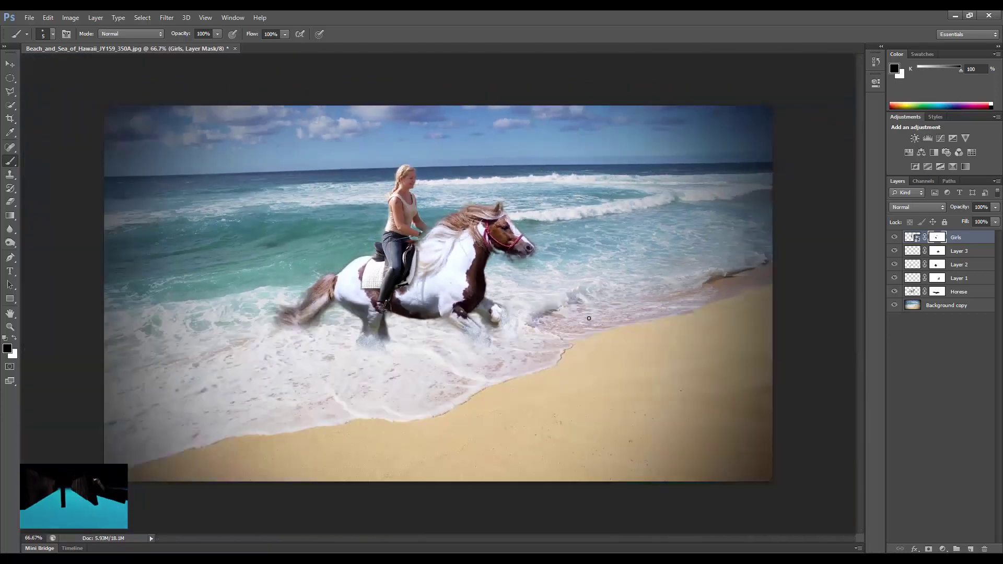
pyautogui.press('v')
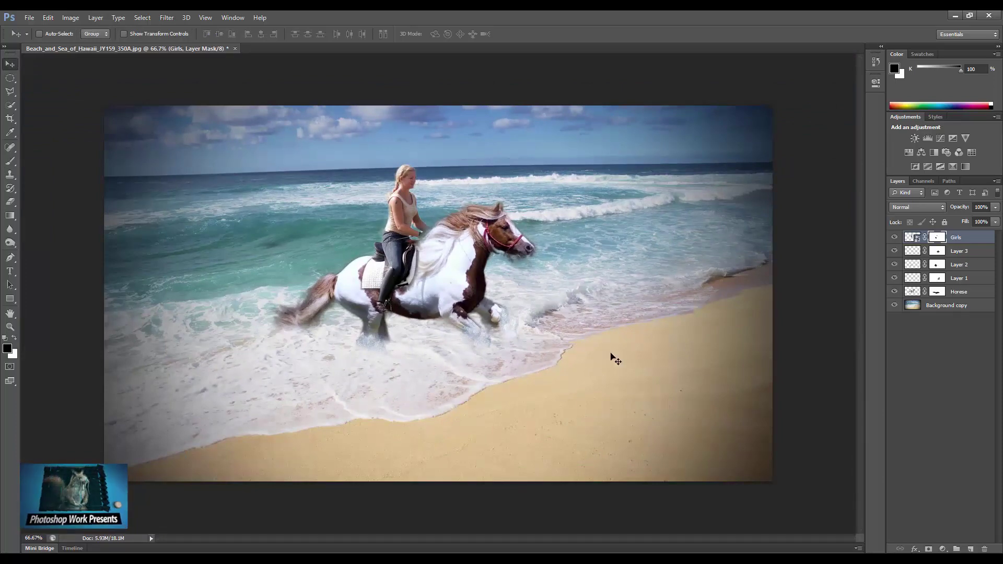
pyautogui.hotkey('ctrl', '2')
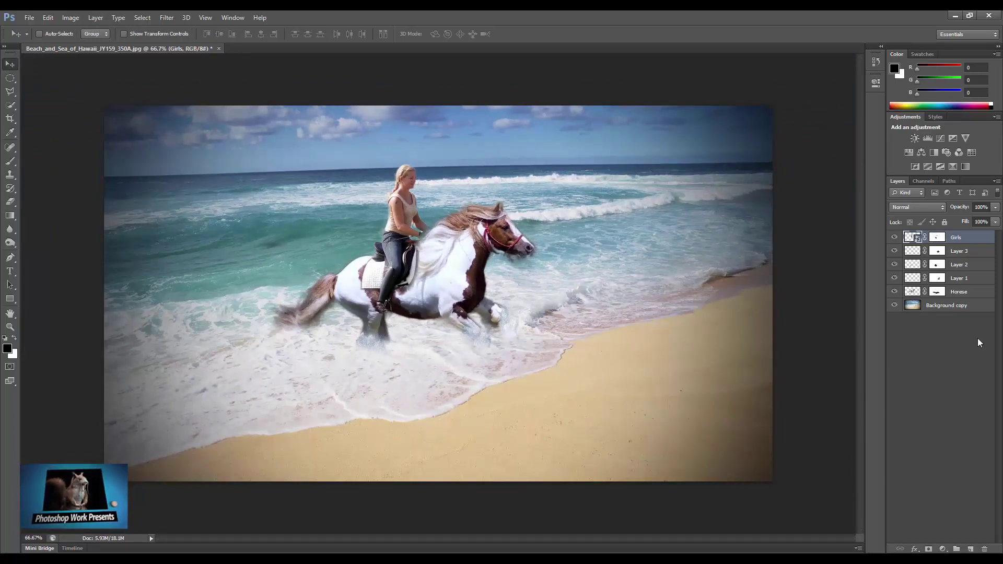
# - Select all layers from Background copy to Girls and merge them into one layer
pyautogui.click(925, 309)
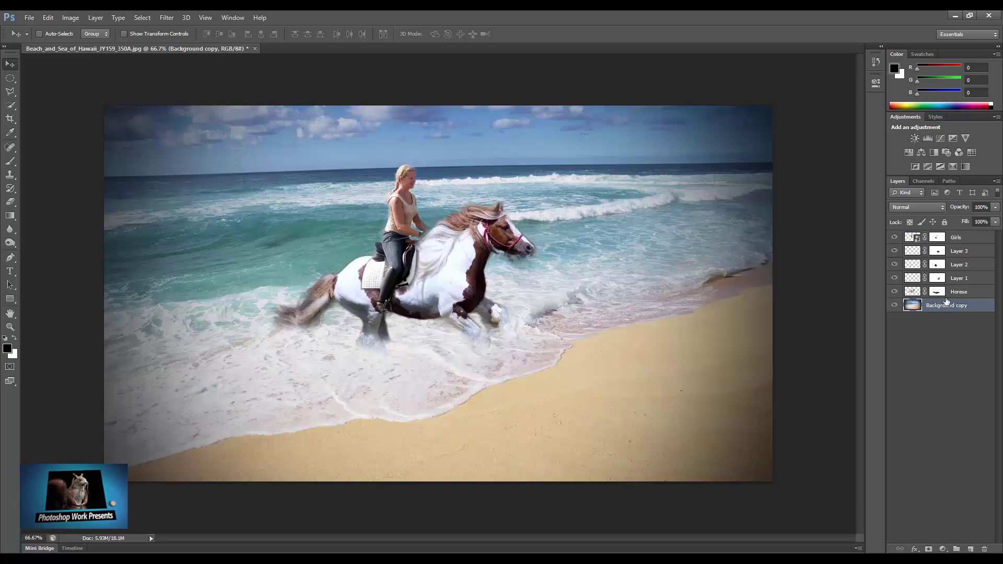
pyautogui.keyDown('shift'); pyautogui.click(969, 240); pyautogui.keyUp('shift')
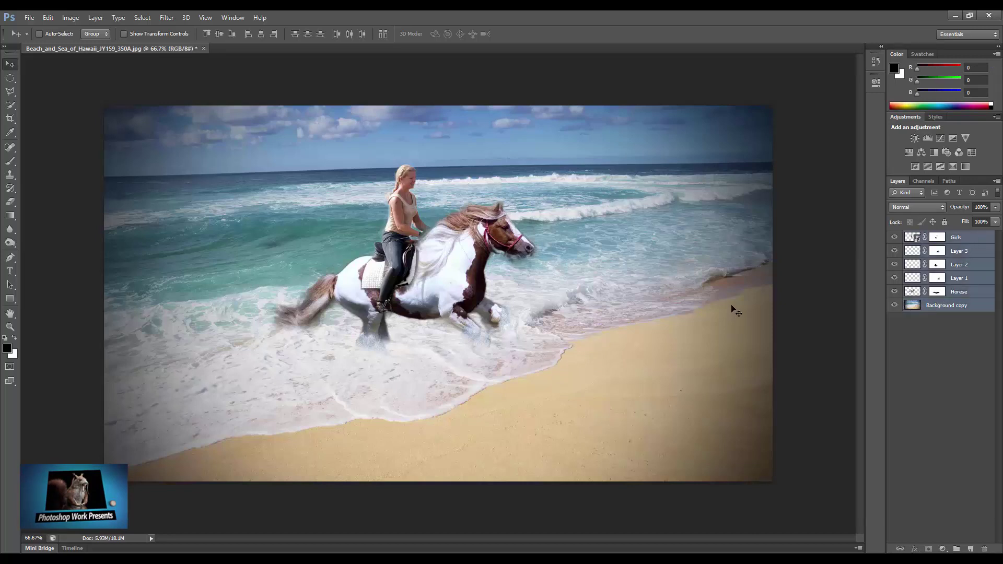
pyautogui.hotkey('ctrl', 'e')
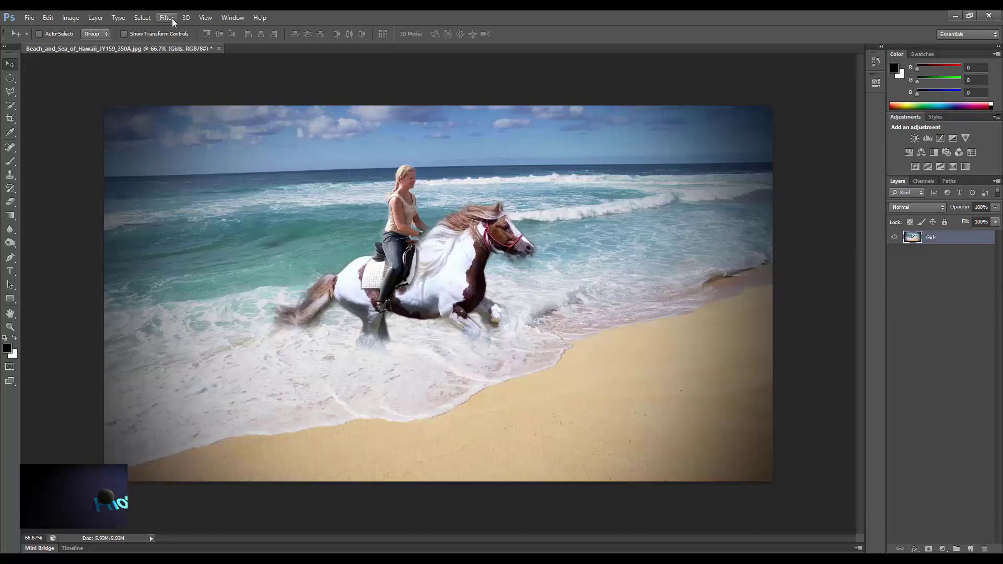
pyautogui.click(167, 18)
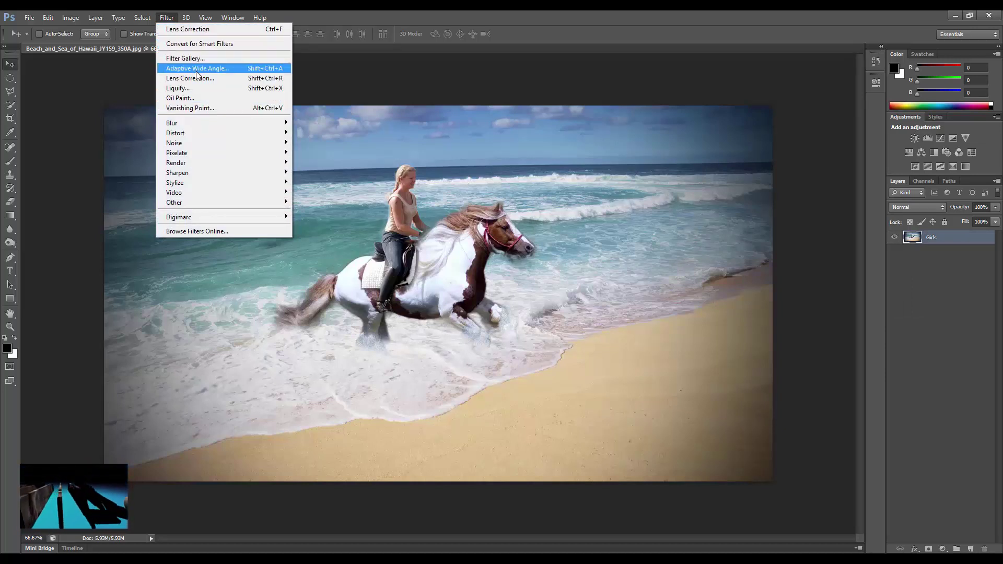
# - Apply Accented Edges from the Filter Gallery with edge width 1 and higher edge brightness
pyautogui.click(191, 58)
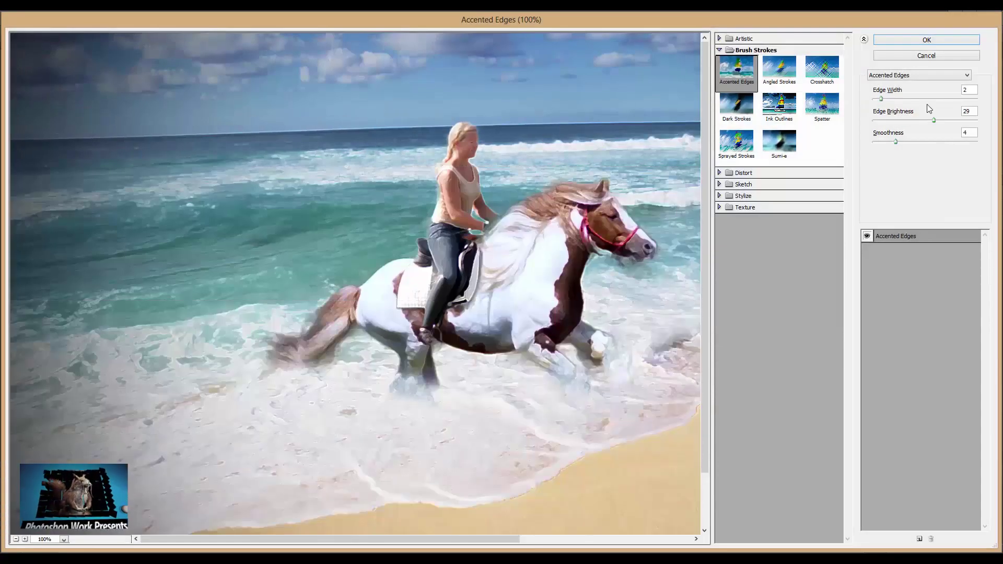
pyautogui.click(880, 99)
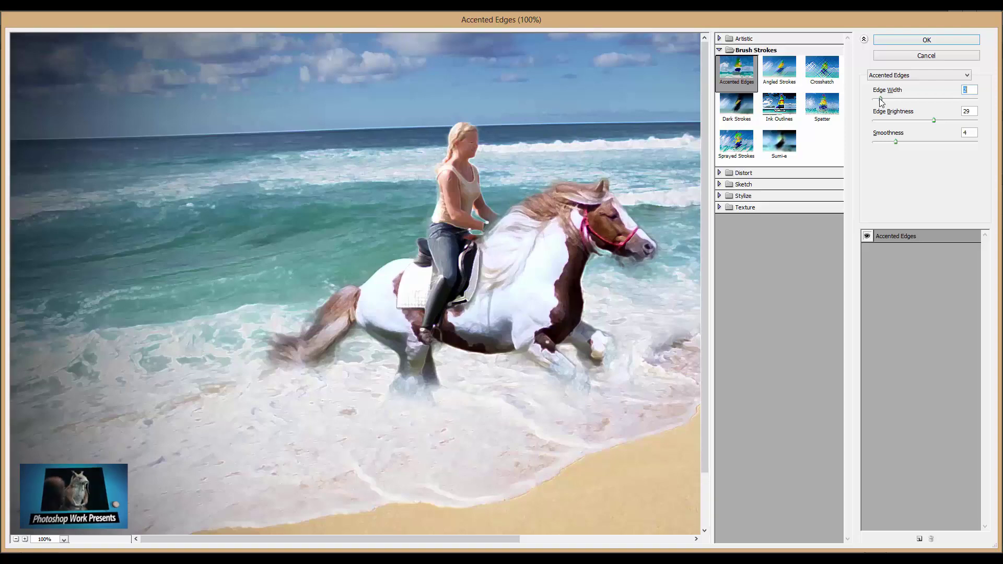
pyautogui.moveTo(877, 99); pyautogui.dragTo(879, 99)
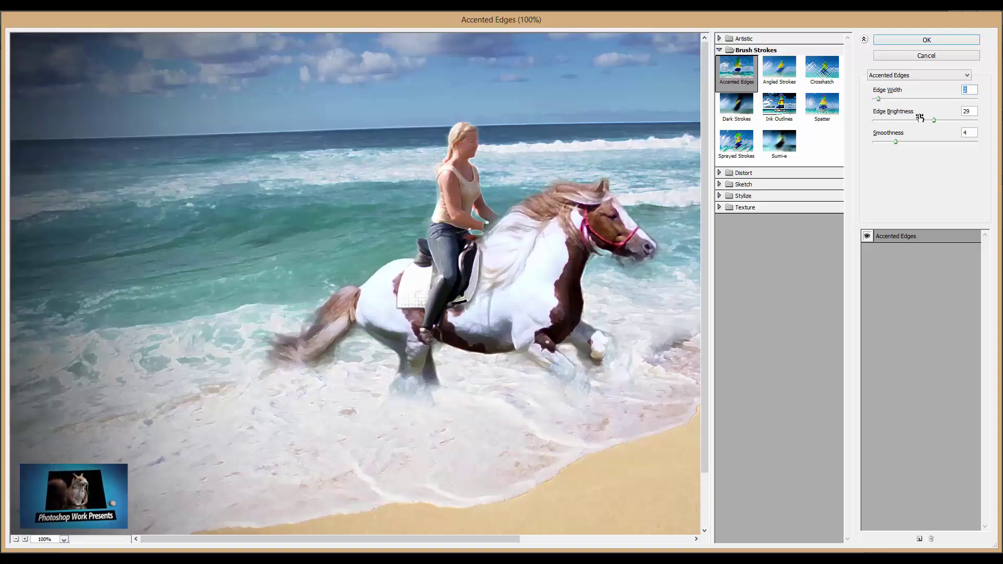
pyautogui.moveTo(934, 120); pyautogui.dragTo(884, 142)
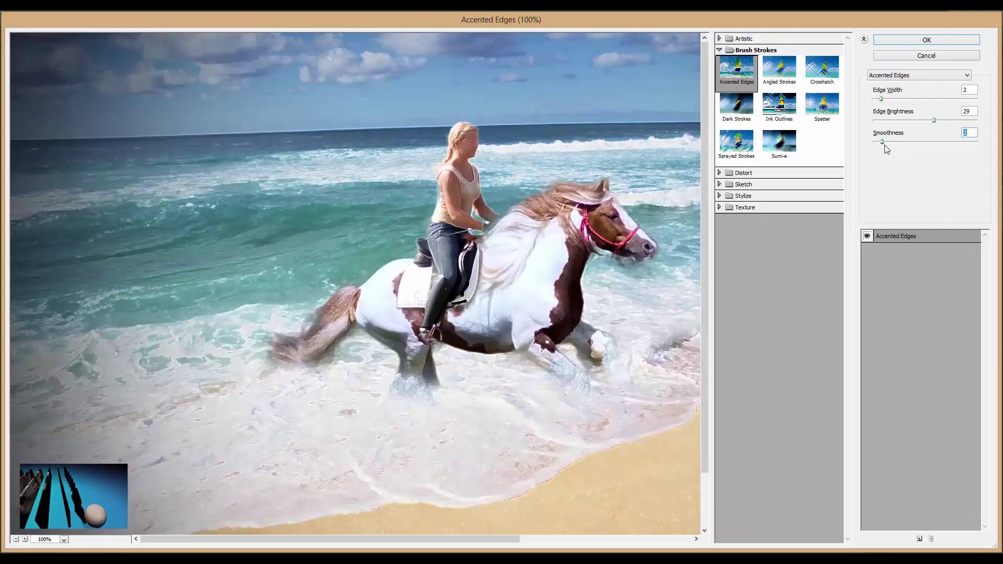
pyautogui.click(926, 40)
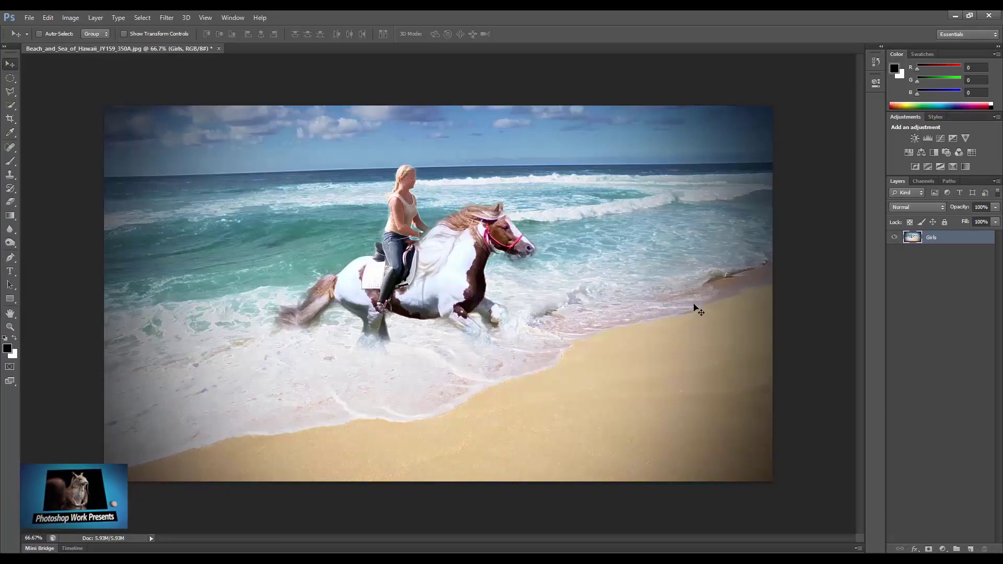
# - Set midtone Color Balance to Cyan/Red -34, Magenta/Green -65 and Yellow/Blue -58
pyautogui.hotkey('ctrl', 'b')
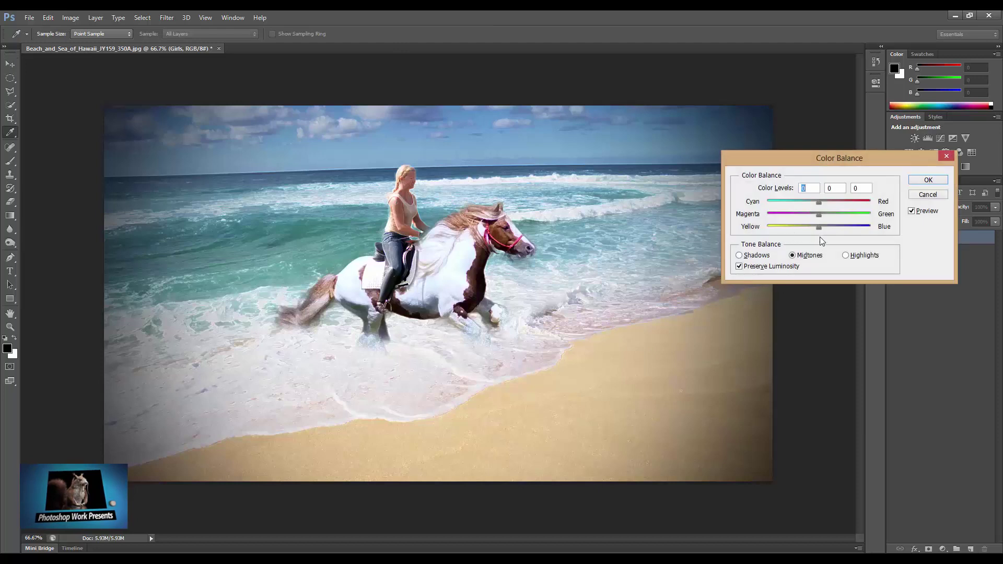
pyautogui.moveTo(821, 231); pyautogui.dragTo(803, 232)
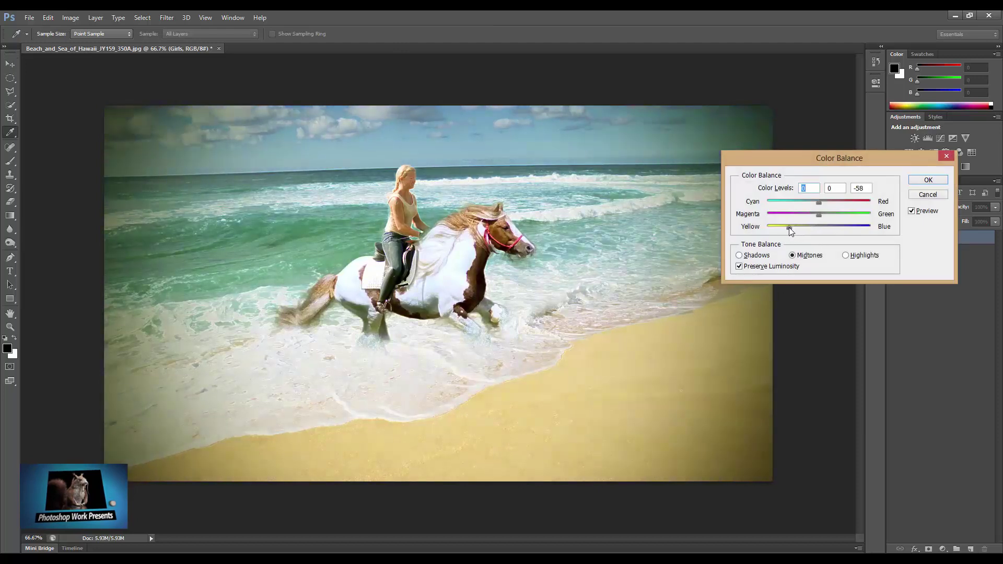
pyautogui.moveTo(819, 204); pyautogui.dragTo(800, 203)
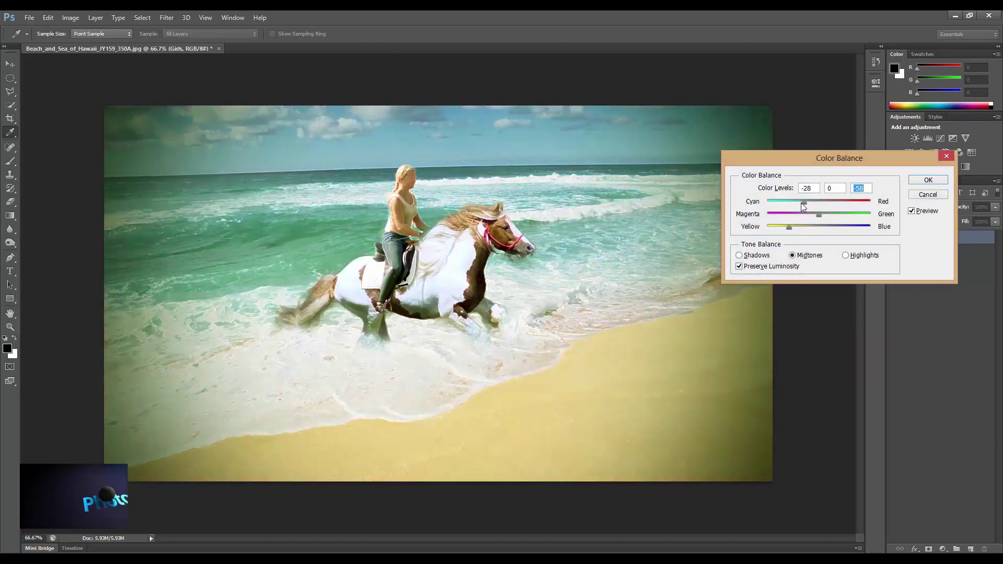
pyautogui.click(802, 203)
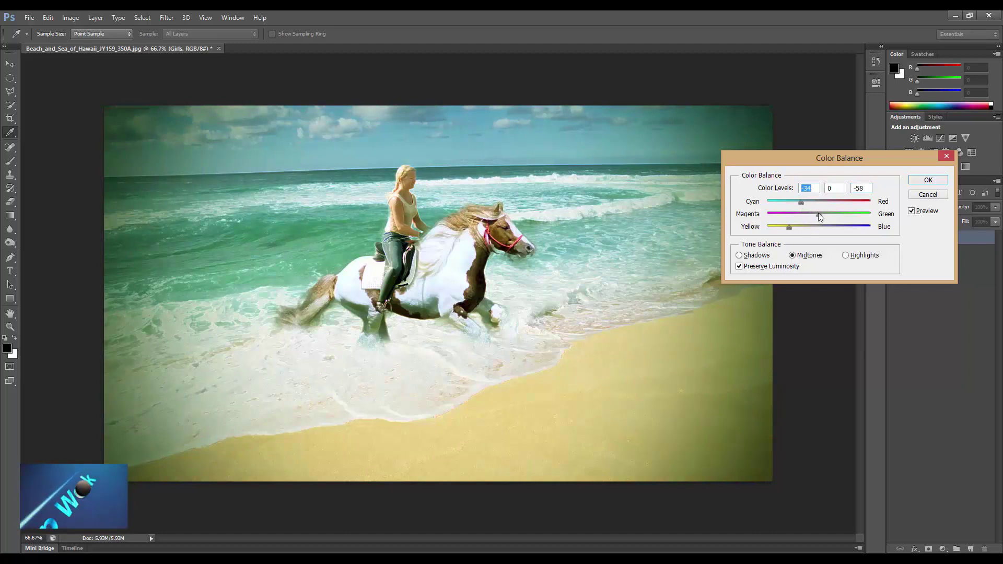
pyautogui.moveTo(804, 217); pyautogui.dragTo(788, 223)
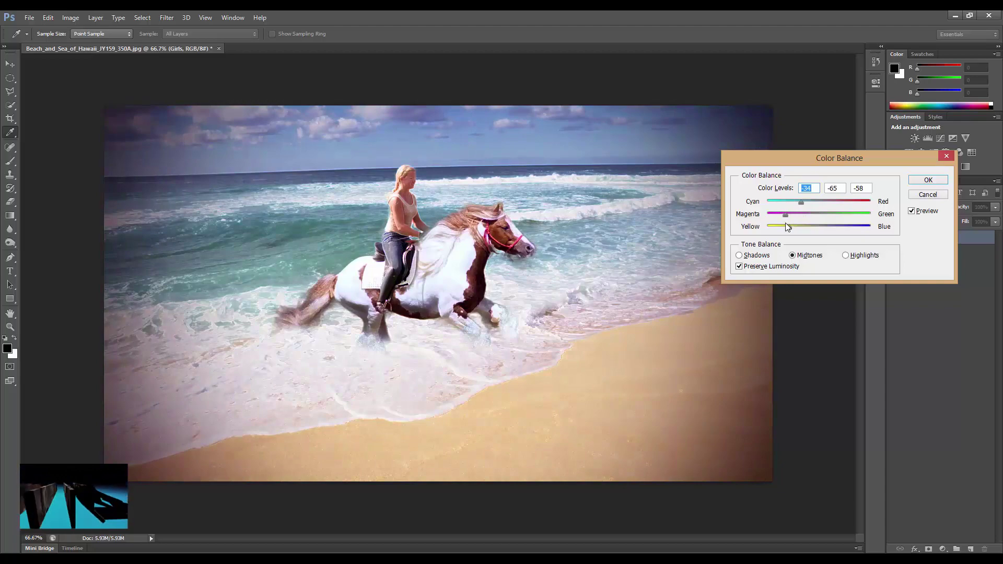
pyautogui.press('Tab')
pyautogui.click(926, 181)
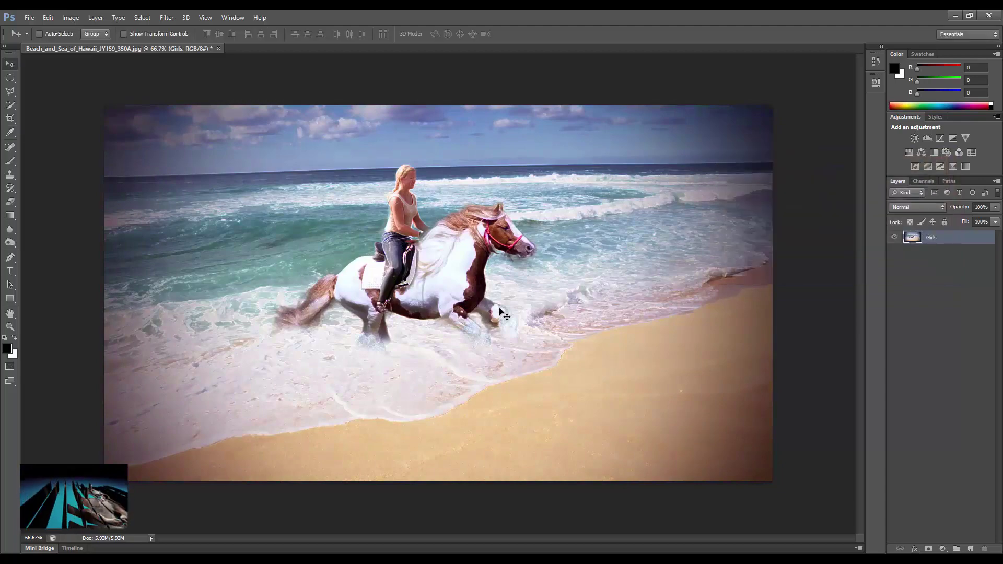